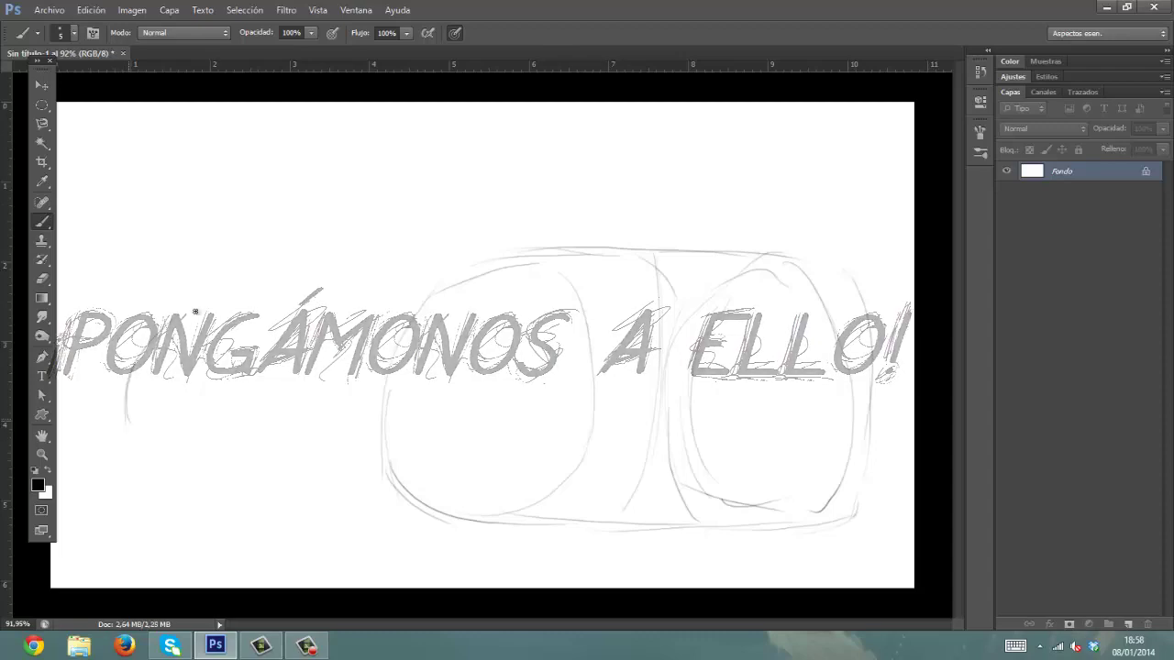
# - Sketch a large rough rounded shape to the left of the existing rounded frames on the canvas
pyautogui.moveTo(247, 290)
pyautogui.mouseDown()
pyautogui.moveTo(385, 371)
pyautogui.moveTo(294, 495)
pyautogui.mouseUp()
pyautogui.moveTo(344, 463); pyautogui.dragTo(249, 514)
pyautogui.moveTo(125, 371); pyautogui.dragTo(133, 476)
pyautogui.moveTo(124, 404); pyautogui.dragTo(208, 511)
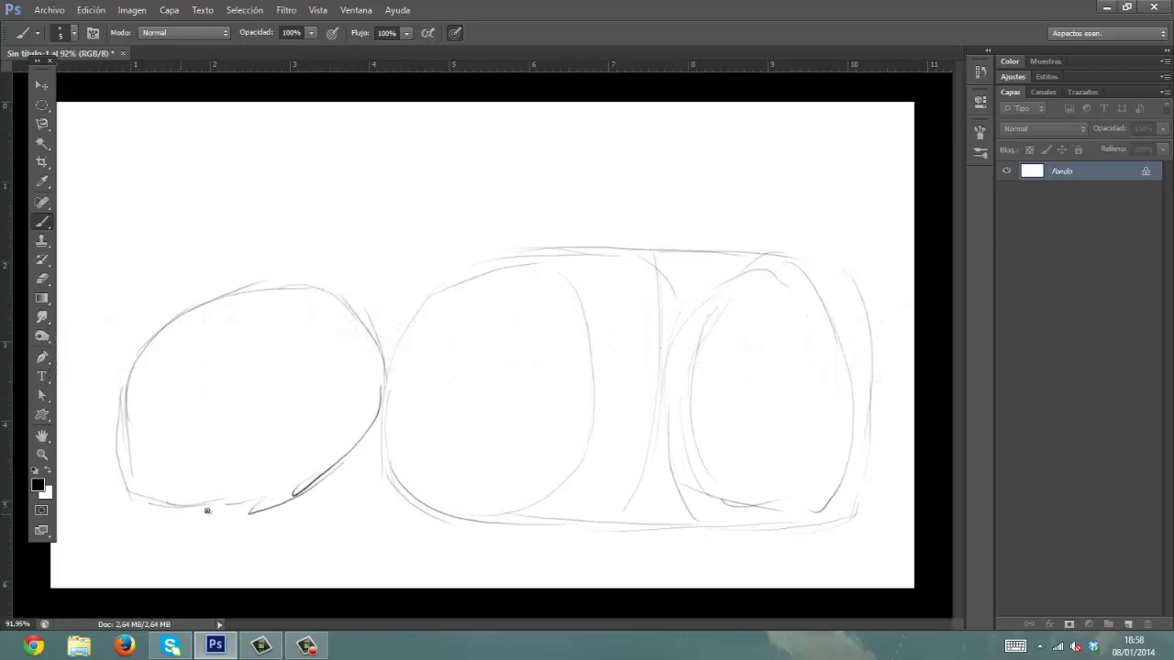
# - Create a new layer above Fondo and sketch the character's egg-shaped body inside the middle rounded shape
pyautogui.click(1128, 625)
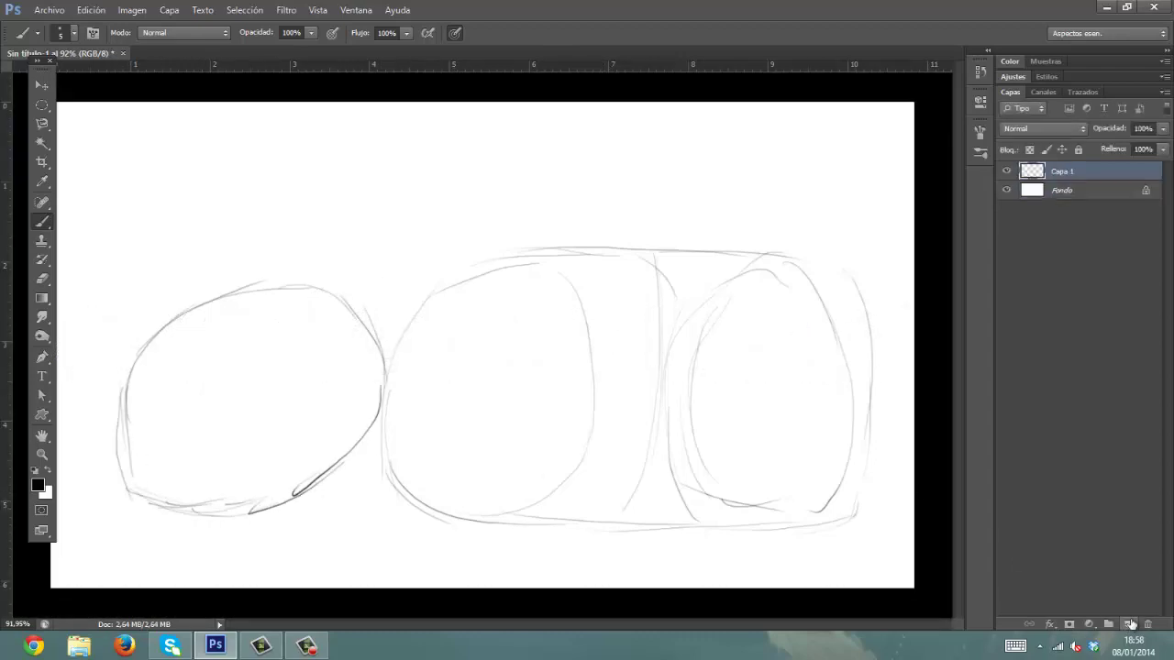
pyautogui.hotkey('ctrl', '+')
pyautogui.hotkey('ctrl', '+')
pyautogui.moveTo(323, 487); pyautogui.dragTo(311, 377)
pyautogui.moveTo(481, 257); pyautogui.dragTo(484, 271)
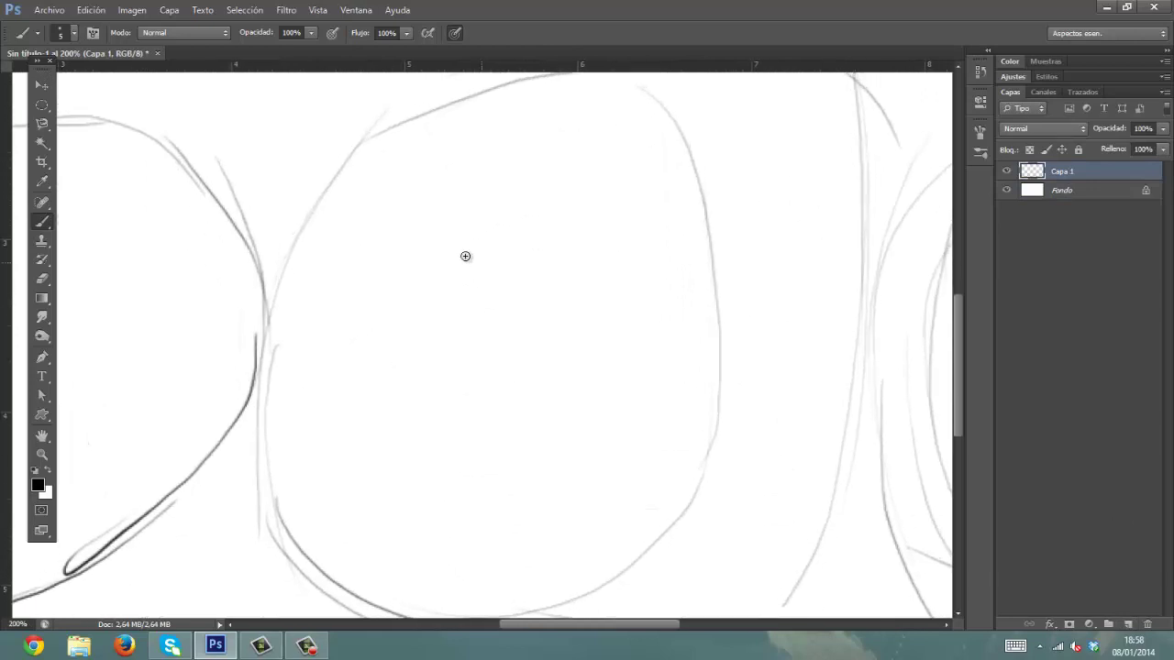
pyautogui.moveTo(429, 334)
pyautogui.mouseDown()
pyautogui.moveTo(394, 427)
pyautogui.moveTo(563, 608)
pyautogui.moveTo(654, 508)
pyautogui.moveTo(657, 468)
pyautogui.mouseUp()
pyautogui.moveTo(584, 316); pyautogui.dragTo(639, 457)
pyautogui.moveTo(607, 390); pyautogui.dragTo(624, 535)
# - Sketch the large rounded head above the body, with a wide curved chin and a narrower crown
pyautogui.moveTo(405, 317); pyautogui.dragTo(508, 344)
pyautogui.moveTo(445, 343); pyautogui.dragTo(556, 315)
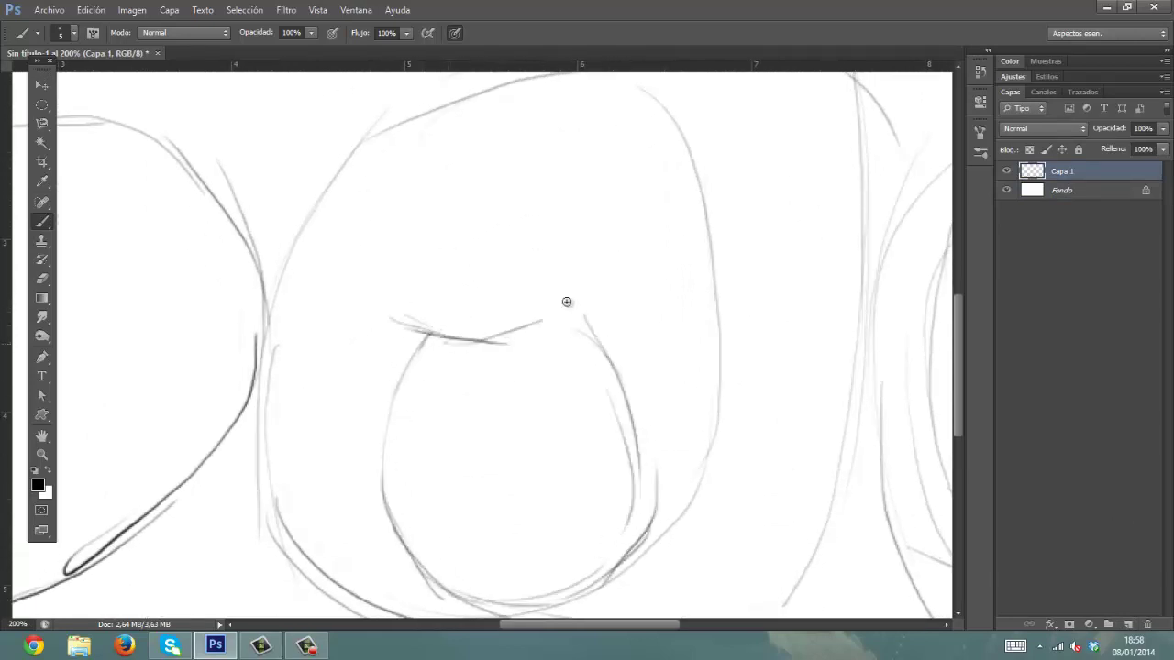
pyautogui.moveTo(501, 345); pyautogui.dragTo(571, 324)
pyautogui.moveTo(524, 337)
pyautogui.mouseDown()
pyautogui.moveTo(566, 311)
pyautogui.moveTo(625, 250)
pyautogui.mouseUp()
pyautogui.moveTo(599, 186)
pyautogui.mouseDown()
pyautogui.moveTo(570, 121)
pyautogui.moveTo(506, 84)
pyautogui.moveTo(427, 128)
pyautogui.moveTo(368, 271)
pyautogui.moveTo(376, 254)
pyautogui.moveTo(448, 347)
pyautogui.mouseUp()
pyautogui.moveTo(378, 301)
pyautogui.mouseDown()
pyautogui.moveTo(492, 336)
pyautogui.moveTo(616, 265)
pyautogui.moveTo(542, 85)
pyautogui.moveTo(376, 191)
pyautogui.mouseUp()
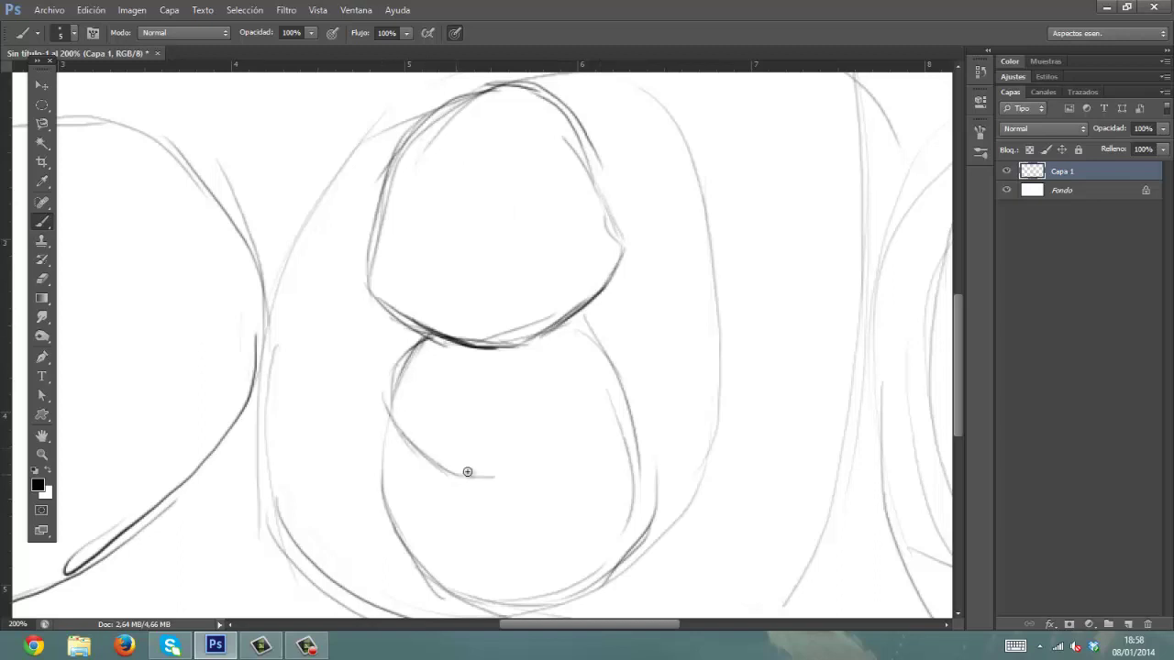
# - Draw the left arm's outer curve and darken the body's right side and lower contour
pyautogui.moveTo(431, 337)
pyautogui.mouseDown()
pyautogui.moveTo(409, 416)
pyautogui.moveTo(443, 458)
pyautogui.moveTo(520, 476)
pyautogui.mouseUp()
pyautogui.moveTo(596, 363); pyautogui.dragTo(629, 495)
pyautogui.moveTo(555, 332)
pyautogui.mouseDown()
pyautogui.moveTo(597, 424)
pyautogui.moveTo(608, 527)
pyautogui.mouseUp()
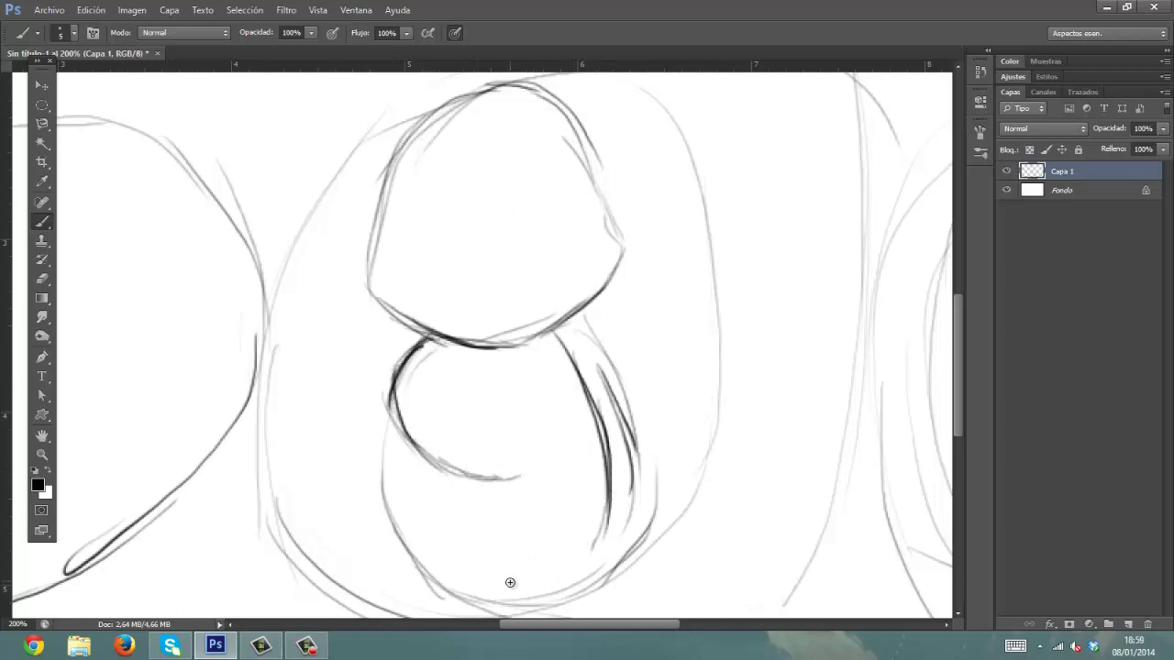
pyautogui.moveTo(508, 580)
pyautogui.mouseDown()
pyautogui.moveTo(565, 582)
pyautogui.moveTo(618, 504)
pyautogui.mouseUp()
pyautogui.moveTo(615, 449); pyautogui.dragTo(548, 577)
# - Draw the left leg below the arm, with a small pointed foot at its base
pyautogui.moveTo(623, 362)
pyautogui.mouseDown()
pyautogui.moveTo(630, 268)
pyautogui.moveTo(628, 279)
pyautogui.mouseUp()
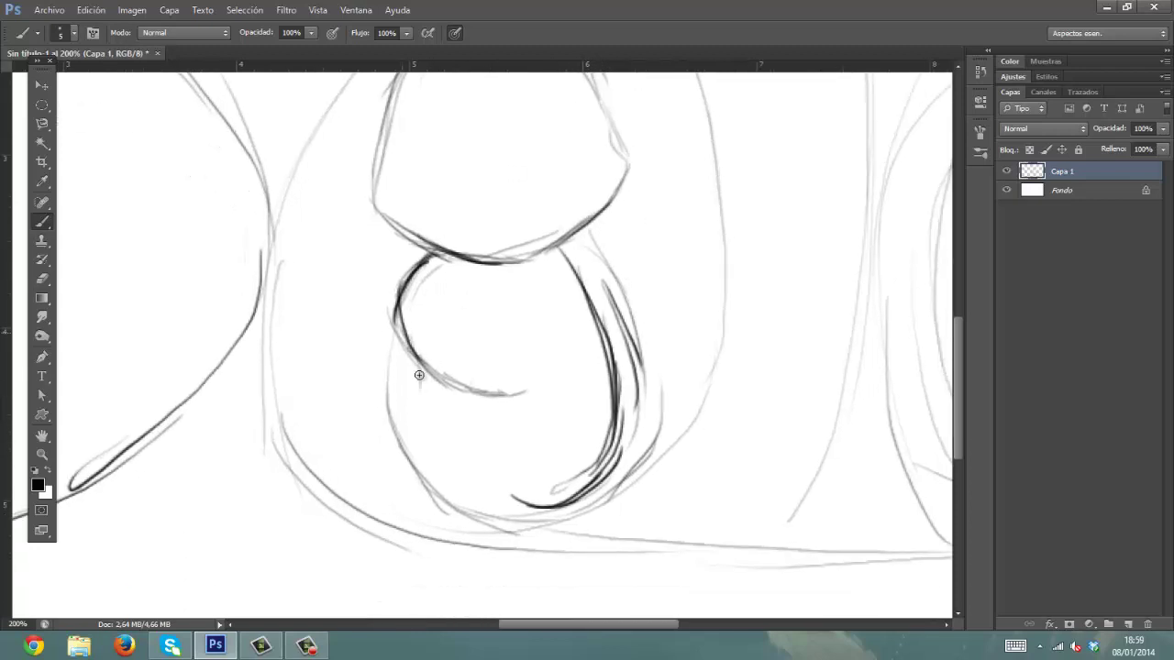
pyautogui.moveTo(410, 344)
pyautogui.mouseDown()
pyautogui.moveTo(413, 481)
pyautogui.moveTo(490, 530)
pyautogui.mouseUp()
pyautogui.moveTo(486, 397)
pyautogui.mouseDown()
pyautogui.moveTo(510, 442)
pyautogui.moveTo(506, 503)
pyautogui.mouseUp()
pyautogui.moveTo(416, 475)
pyautogui.mouseDown()
pyautogui.moveTo(481, 531)
pyautogui.moveTo(421, 383)
pyautogui.mouseUp()
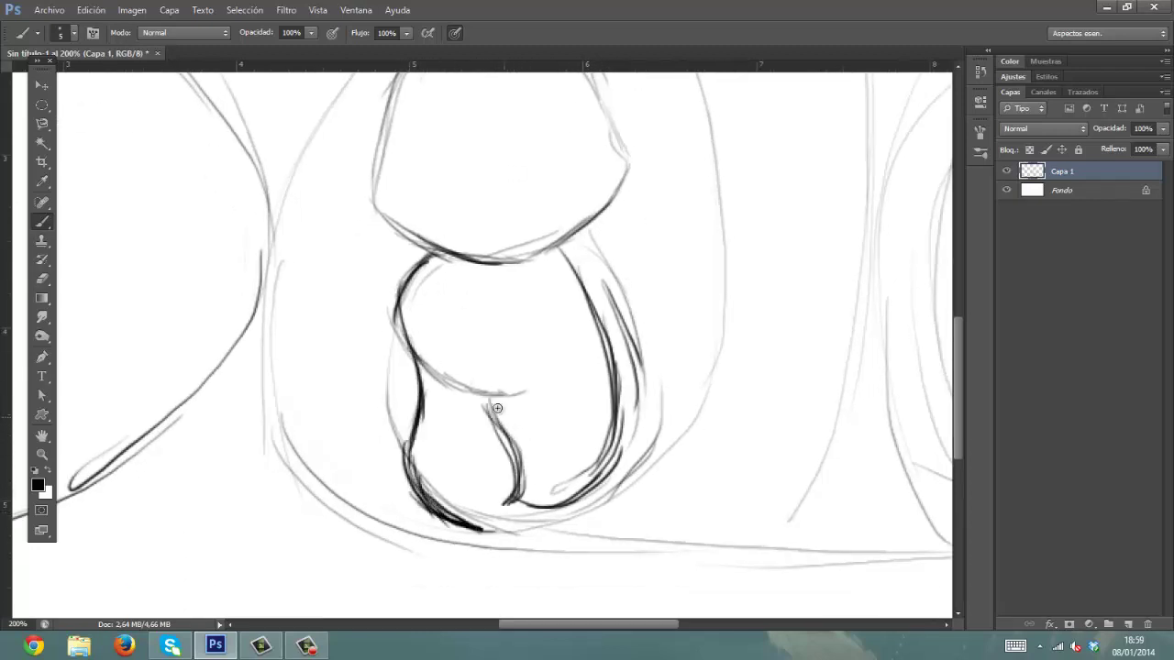
pyautogui.moveTo(489, 404); pyautogui.dragTo(510, 503)
pyautogui.moveTo(521, 473); pyautogui.dragTo(504, 508)
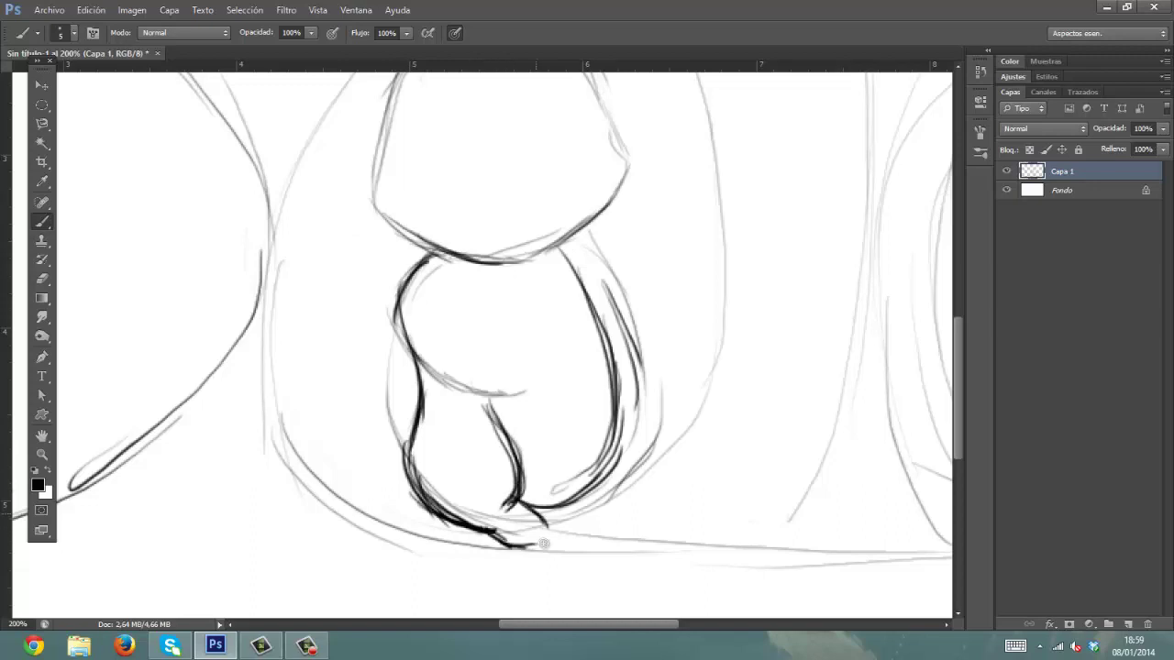
# - Strengthen the body's right edge and draw a right leg with a small round foot beside it
pyautogui.moveTo(622, 397); pyautogui.dragTo(605, 451)
pyautogui.moveTo(580, 476); pyautogui.dragTo(616, 319)
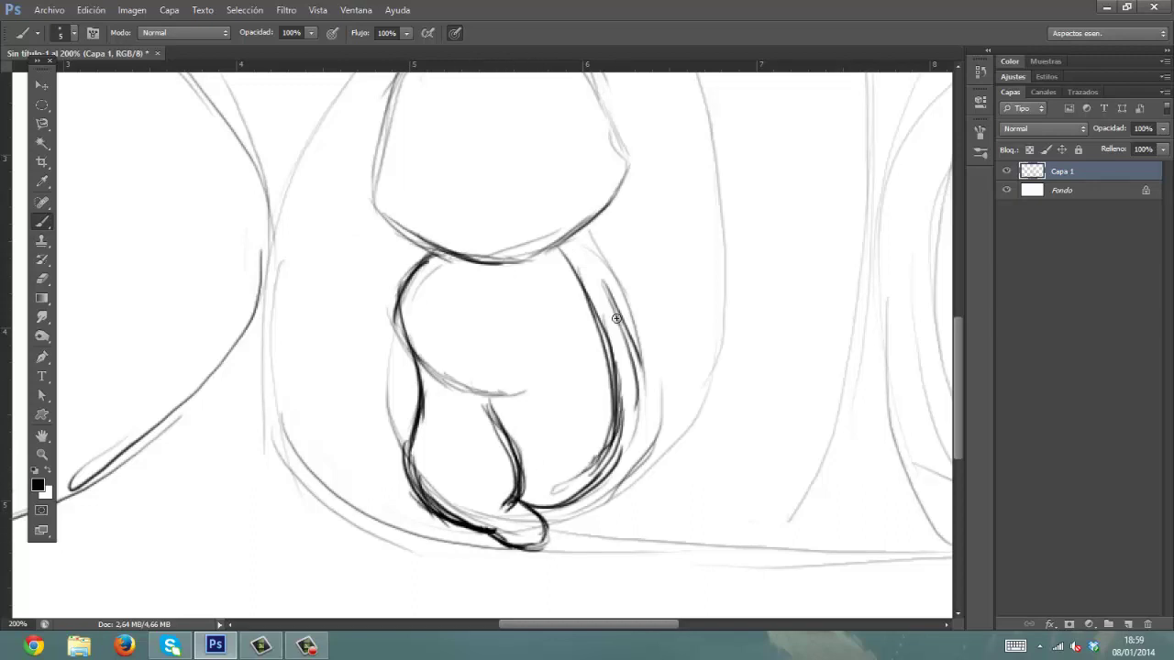
pyautogui.moveTo(623, 396)
pyautogui.mouseDown()
pyautogui.moveTo(660, 483)
pyautogui.moveTo(642, 507)
pyautogui.moveTo(672, 467)
pyautogui.moveTo(693, 475)
pyautogui.moveTo(650, 509)
pyautogui.moveTo(675, 475)
pyautogui.mouseUp()
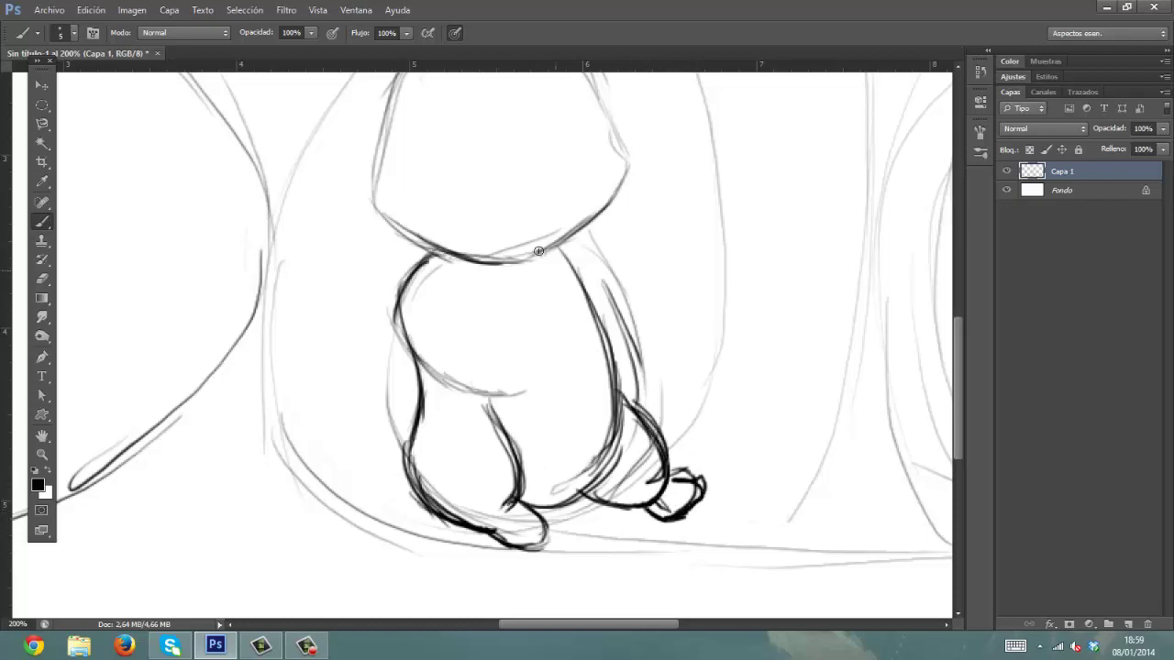
# - Draw a small upright rectangle in front of the chest, with both arms curving in to hold it
pyautogui.moveTo(554, 250); pyautogui.dragTo(586, 306)
pyautogui.moveTo(401, 290); pyautogui.dragTo(522, 379)
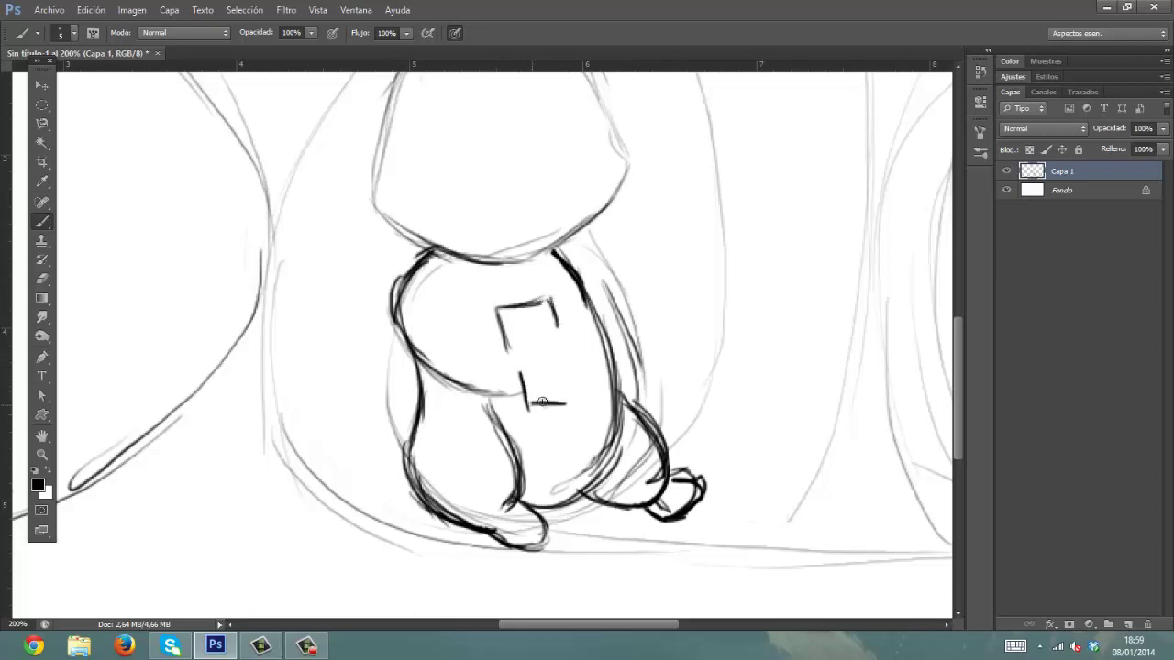
pyautogui.moveTo(568, 390)
pyautogui.mouseDown()
pyautogui.moveTo(552, 299)
pyautogui.moveTo(527, 302)
pyautogui.moveTo(527, 379)
pyautogui.mouseUp()
pyautogui.moveTo(456, 320); pyautogui.dragTo(524, 376)
pyautogui.moveTo(415, 341)
pyautogui.mouseDown()
pyautogui.moveTo(488, 387)
pyautogui.moveTo(519, 376)
pyautogui.mouseUp()
pyautogui.moveTo(591, 302); pyautogui.dragTo(570, 335)
pyautogui.moveTo(557, 251); pyautogui.dragTo(618, 323)
pyautogui.moveTo(586, 277); pyautogui.dragTo(616, 342)
pyautogui.moveTo(613, 341); pyautogui.dragTo(567, 354)
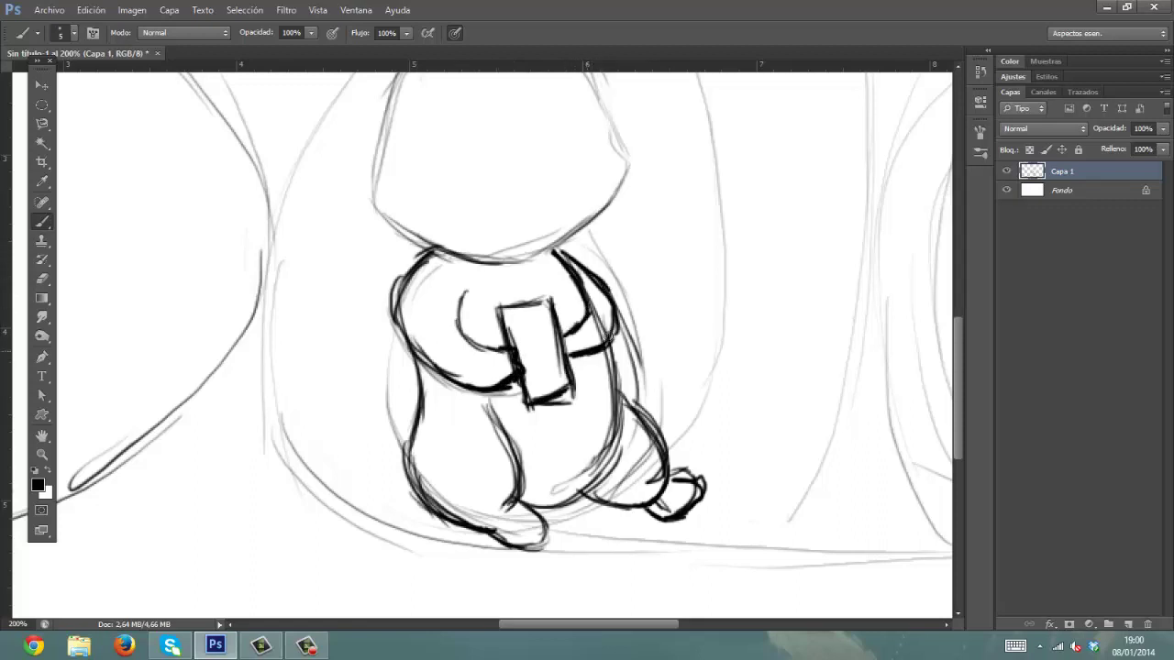
# - Redraw the belly's right curve further in and erase the old body contour and right leg
pyautogui.moveTo(648, 110)
pyautogui.mouseDown()
pyautogui.moveTo(699, 188)
pyautogui.moveTo(704, 162)
pyautogui.mouseUp()
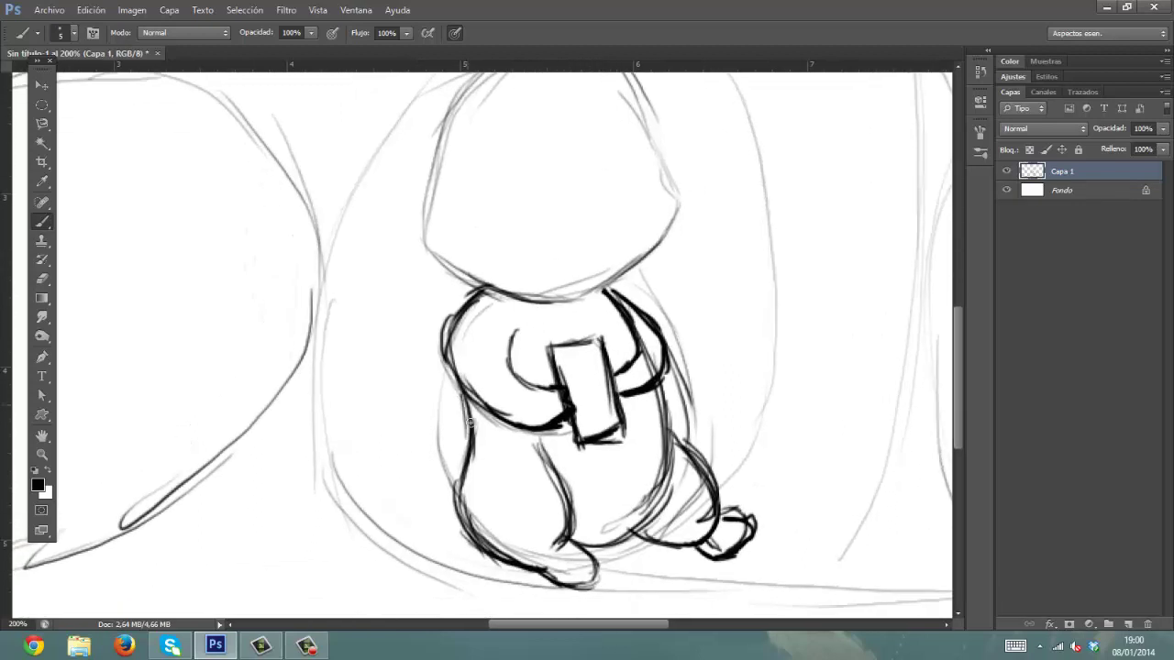
pyautogui.moveTo(470, 403); pyautogui.dragTo(451, 474)
pyautogui.moveTo(656, 407)
pyautogui.mouseDown()
pyautogui.moveTo(585, 520)
pyautogui.moveTo(630, 502)
pyautogui.moveTo(641, 399)
pyautogui.moveTo(572, 511)
pyautogui.mouseUp()
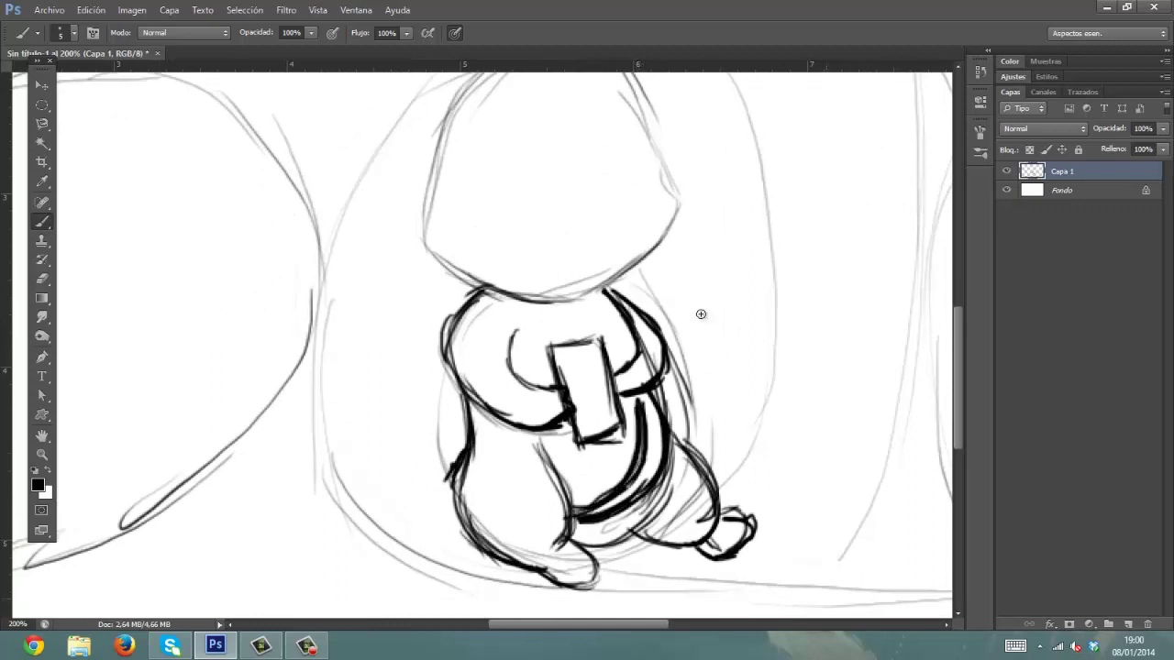
pyautogui.moveTo(660, 420)
pyautogui.mouseDown()
pyautogui.moveTo(631, 497)
pyautogui.moveTo(595, 523)
pyautogui.moveTo(638, 528)
pyautogui.moveTo(684, 460)
pyautogui.moveTo(662, 527)
pyautogui.moveTo(688, 536)
pyautogui.moveTo(715, 526)
pyautogui.moveTo(702, 557)
pyautogui.moveTo(750, 518)
pyautogui.moveTo(708, 538)
pyautogui.mouseUp()
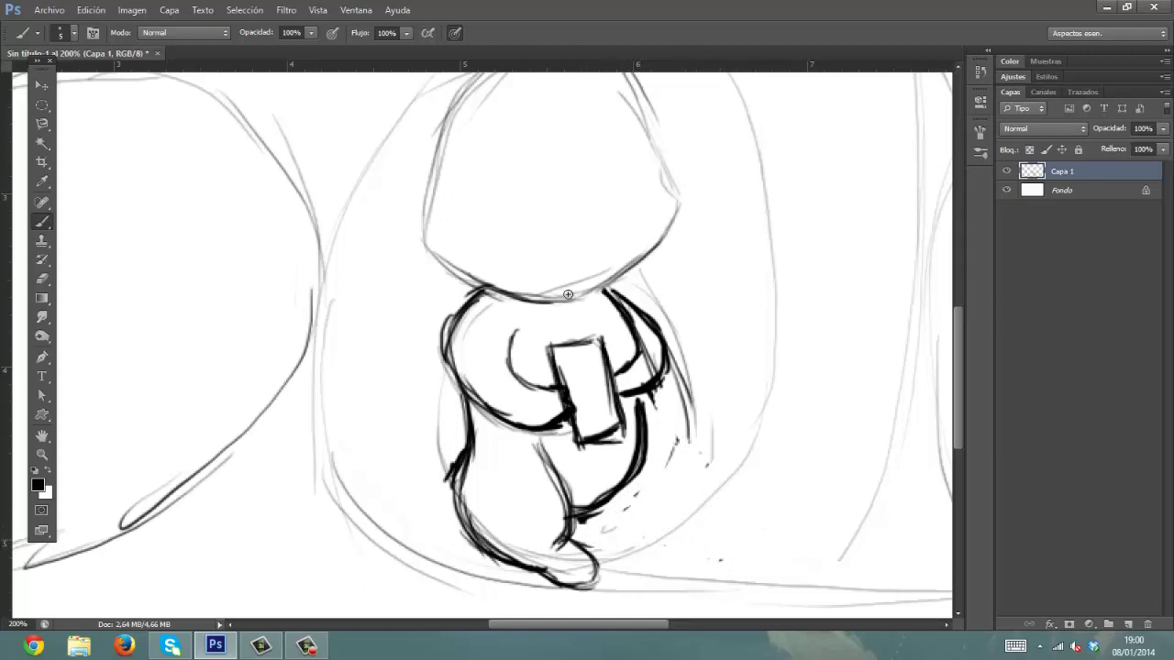
# - Erase the right arm's upper lines and redraw the arm narrower and closer to the rectangle
pyautogui.moveTo(568, 294)
pyautogui.mouseDown()
pyautogui.moveTo(606, 291)
pyautogui.moveTo(637, 327)
pyautogui.mouseUp()
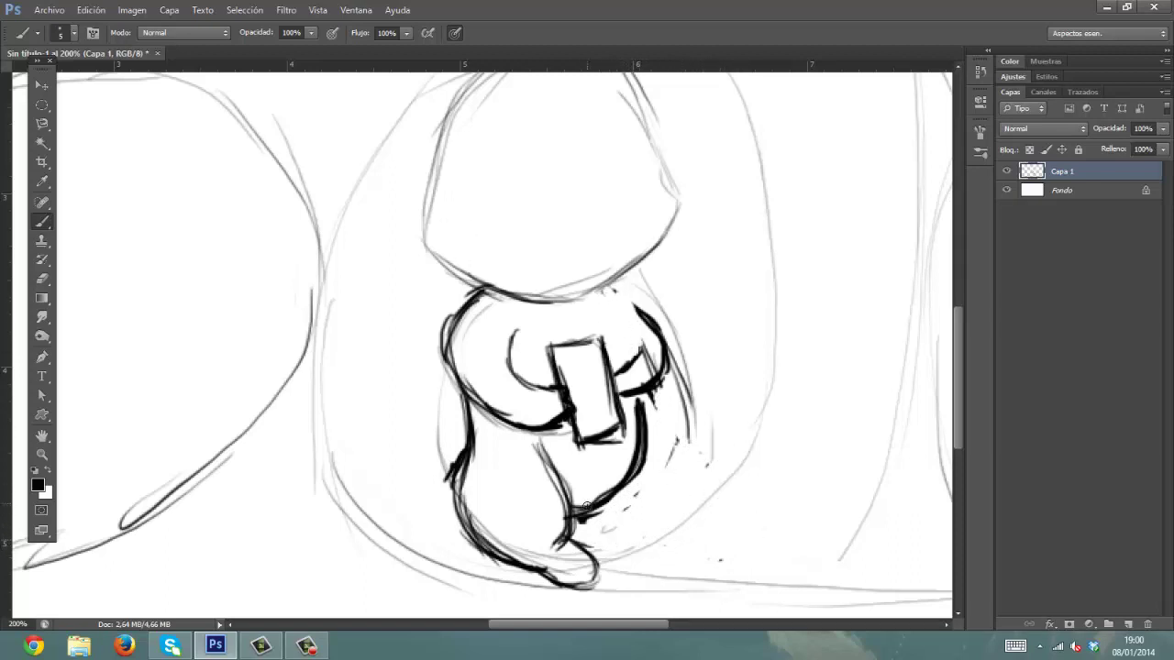
pyautogui.moveTo(587, 290)
pyautogui.mouseDown()
pyautogui.moveTo(619, 347)
pyautogui.moveTo(630, 348)
pyautogui.moveTo(602, 298)
pyautogui.moveTo(660, 378)
pyautogui.mouseUp()
pyautogui.moveTo(638, 301); pyautogui.dragTo(660, 389)
pyautogui.hotkey('ctrl', 'z')
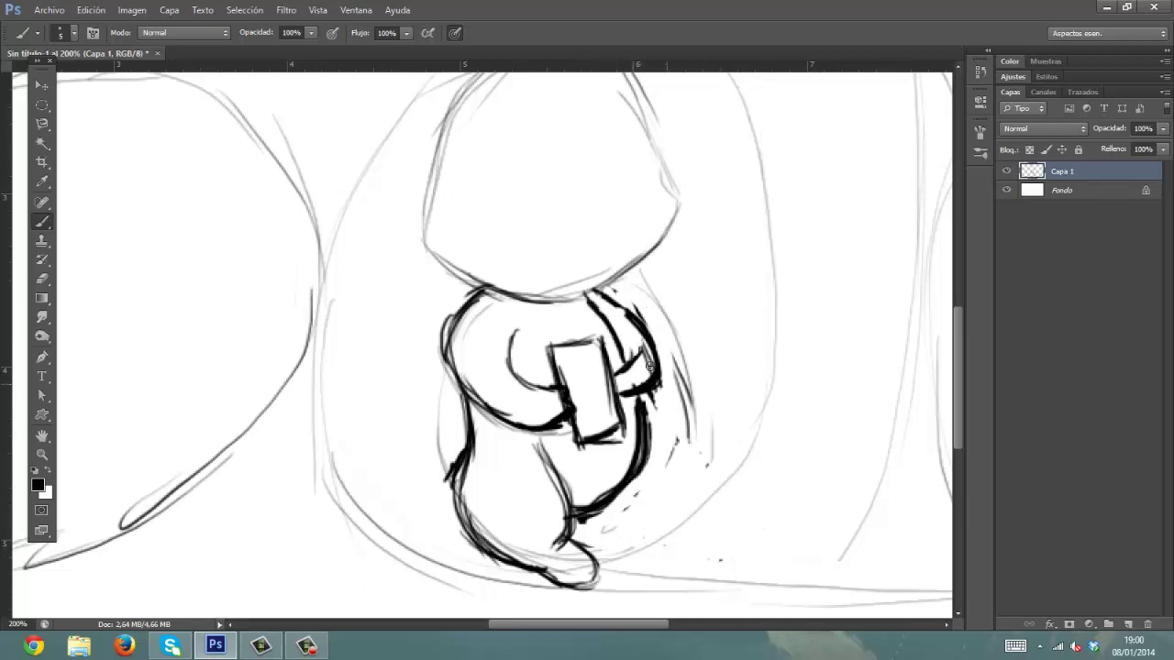
# - Redraw both legs as rounded ovals and erase the old left foot and lower leg lines
pyautogui.moveTo(648, 437)
pyautogui.mouseDown()
pyautogui.moveTo(683, 495)
pyautogui.moveTo(607, 513)
pyautogui.moveTo(693, 454)
pyautogui.moveTo(674, 500)
pyautogui.mouseUp()
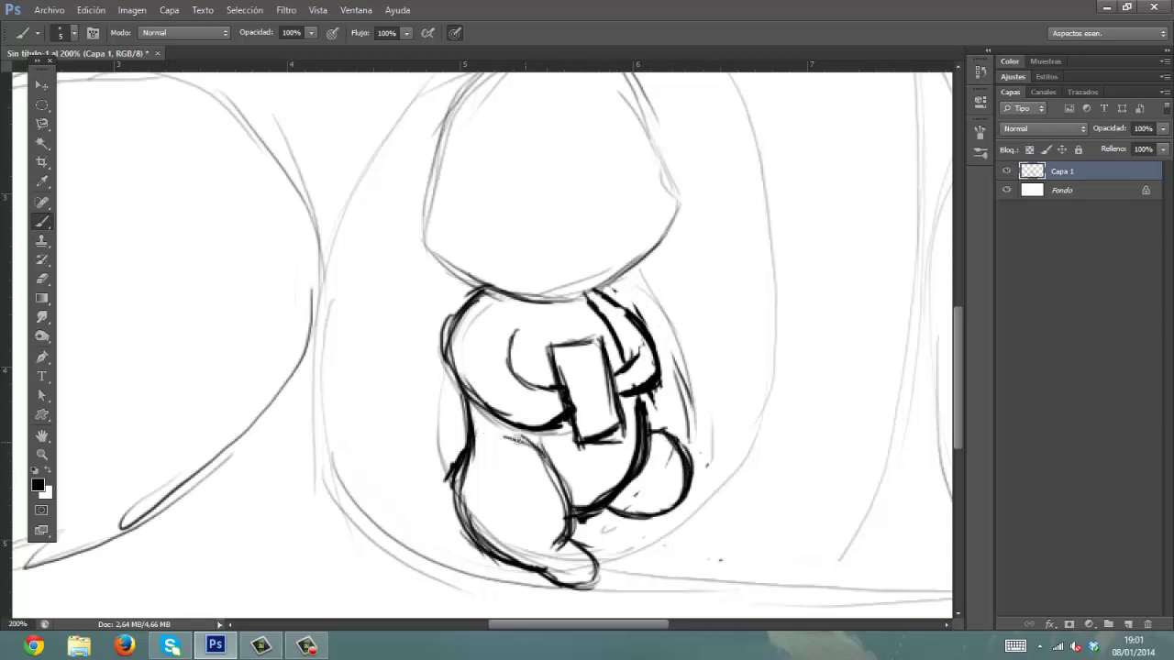
pyautogui.moveTo(518, 439)
pyautogui.mouseDown()
pyautogui.moveTo(463, 519)
pyautogui.moveTo(569, 550)
pyautogui.moveTo(523, 438)
pyautogui.moveTo(459, 477)
pyautogui.mouseUp()
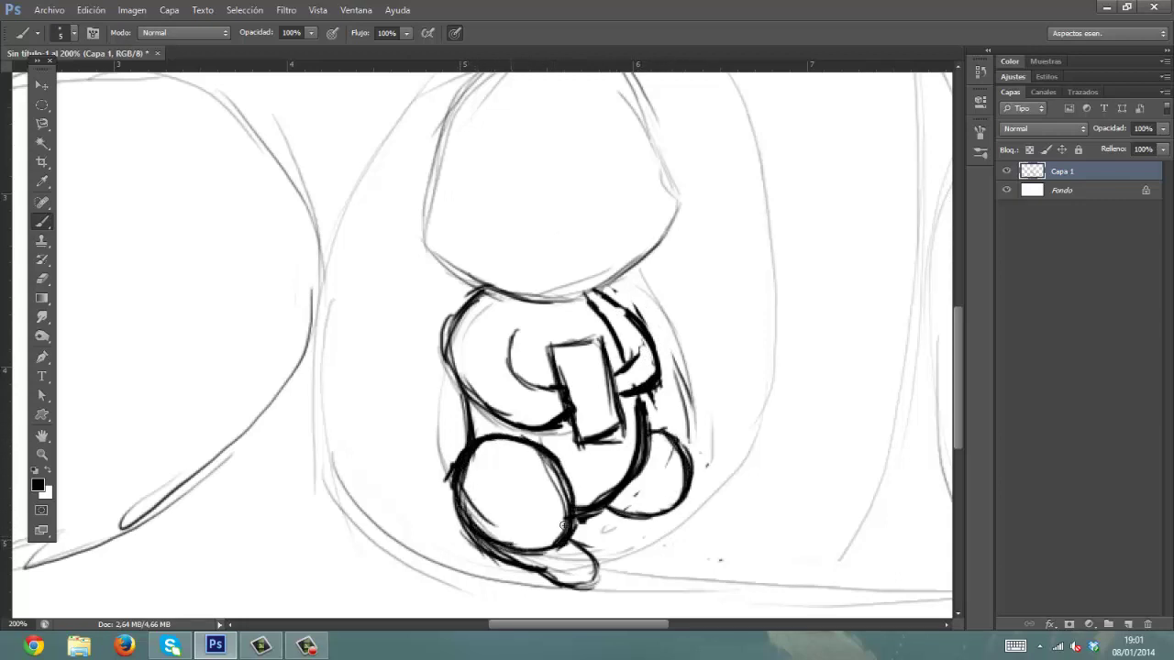
pyautogui.moveTo(493, 526); pyautogui.dragTo(583, 585)
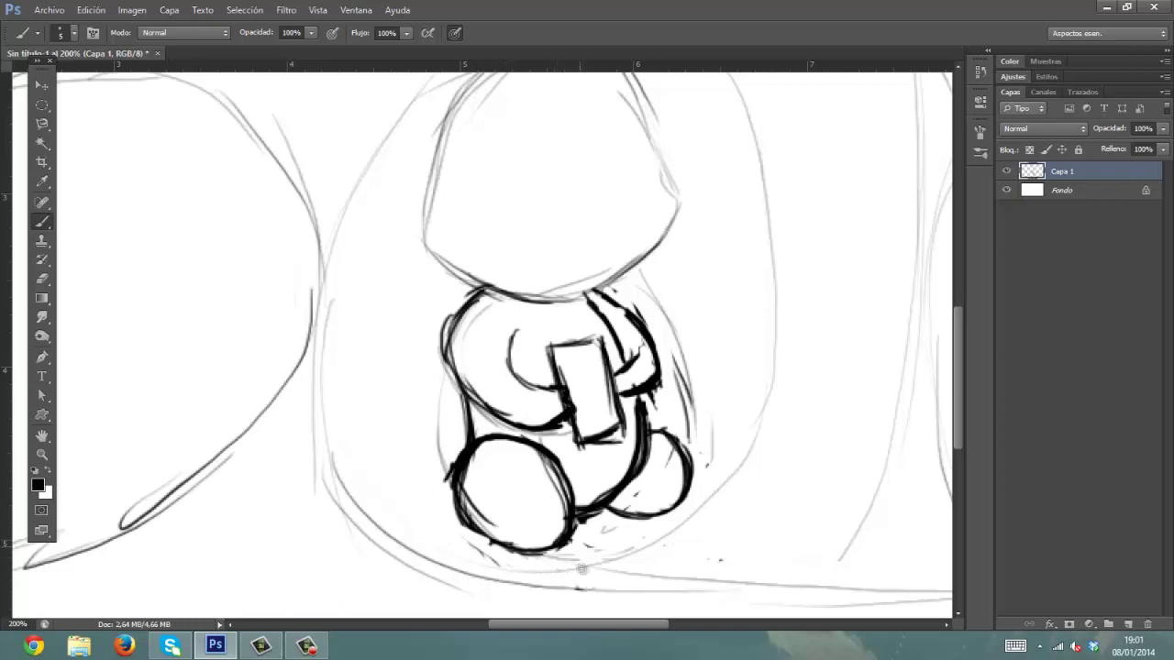
# - Erase both arm outlines and redraw the left arm slimmer, reaching to the rectangle
pyautogui.moveTo(473, 318)
pyautogui.mouseDown()
pyautogui.moveTo(470, 390)
pyautogui.moveTo(509, 424)
pyautogui.moveTo(550, 424)
pyautogui.moveTo(561, 393)
pyautogui.moveTo(512, 332)
pyautogui.mouseUp()
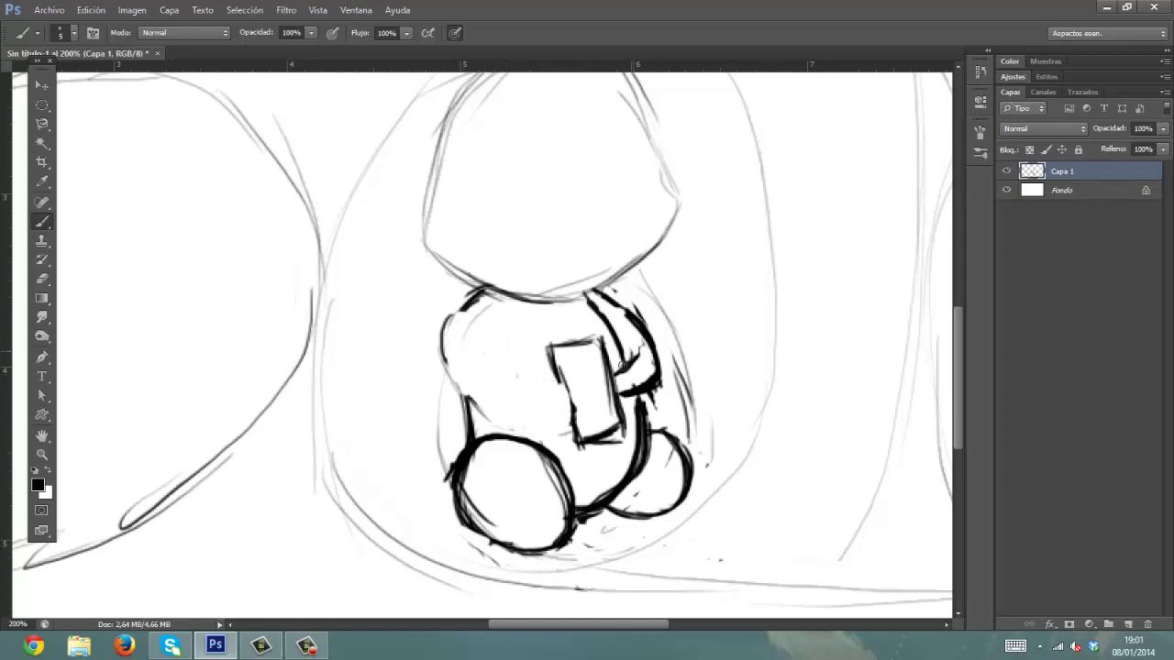
pyautogui.moveTo(624, 367)
pyautogui.mouseDown()
pyautogui.moveTo(651, 332)
pyautogui.moveTo(634, 393)
pyautogui.mouseUp()
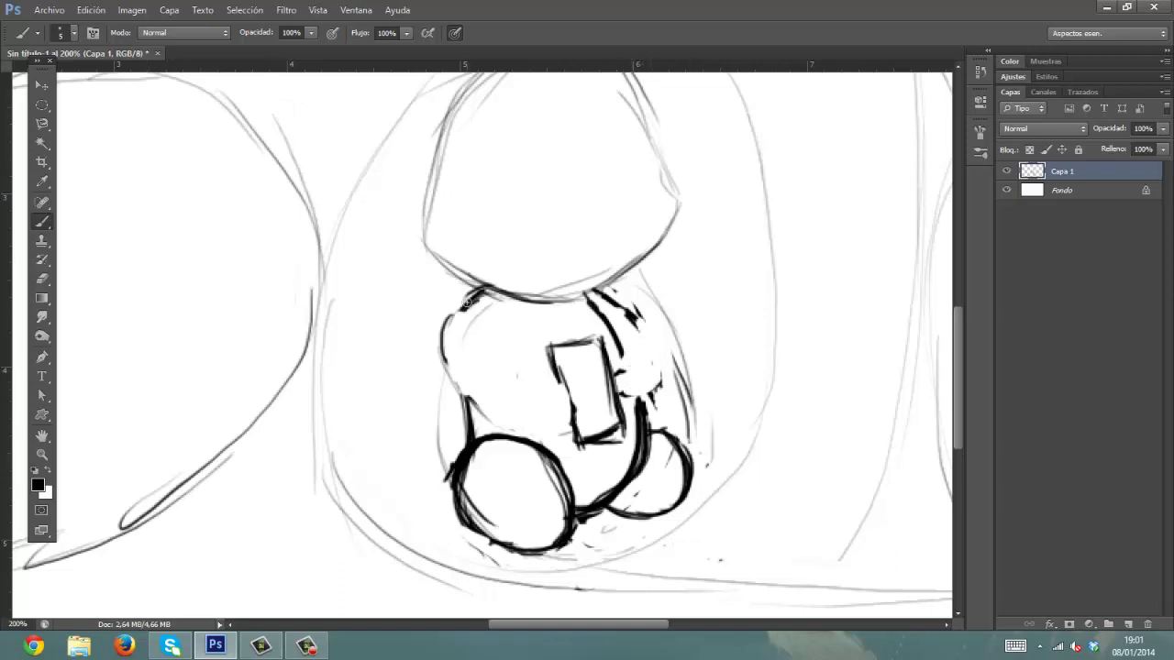
pyautogui.moveTo(469, 300)
pyautogui.mouseDown()
pyautogui.moveTo(453, 347)
pyautogui.moveTo(488, 394)
pyautogui.moveTo(567, 406)
pyautogui.mouseUp()
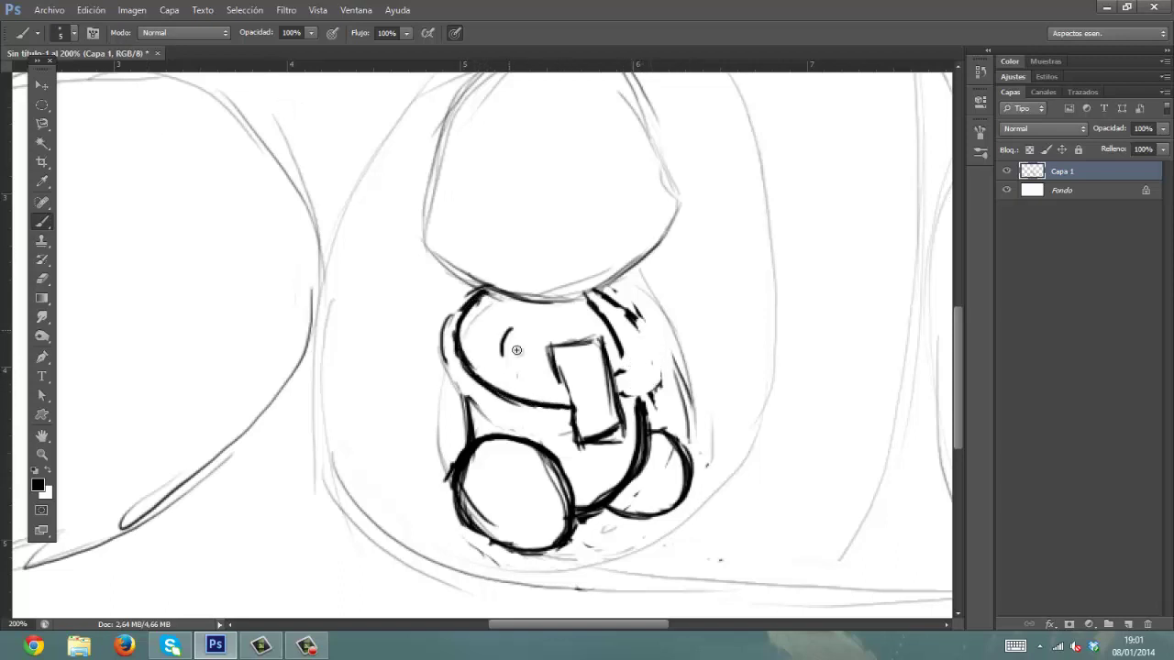
pyautogui.moveTo(504, 332); pyautogui.dragTo(574, 396)
# - Tighten the body's left edge and left leg oval, and redraw the right arm holding the rectangle
pyautogui.moveTo(479, 363)
pyautogui.mouseDown()
pyautogui.moveTo(466, 409)
pyautogui.moveTo(528, 532)
pyautogui.moveTo(566, 519)
pyautogui.moveTo(522, 417)
pyautogui.mouseUp()
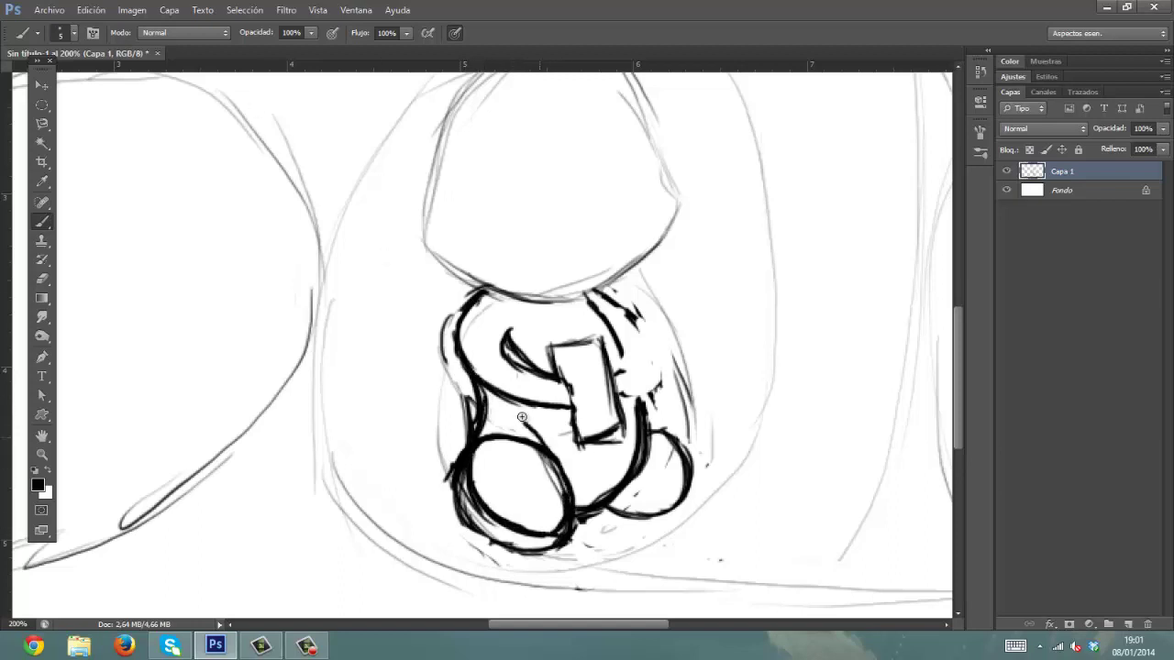
pyautogui.moveTo(454, 467)
pyautogui.mouseDown()
pyautogui.moveTo(466, 405)
pyautogui.moveTo(472, 532)
pyautogui.moveTo(539, 550)
pyautogui.mouseUp()
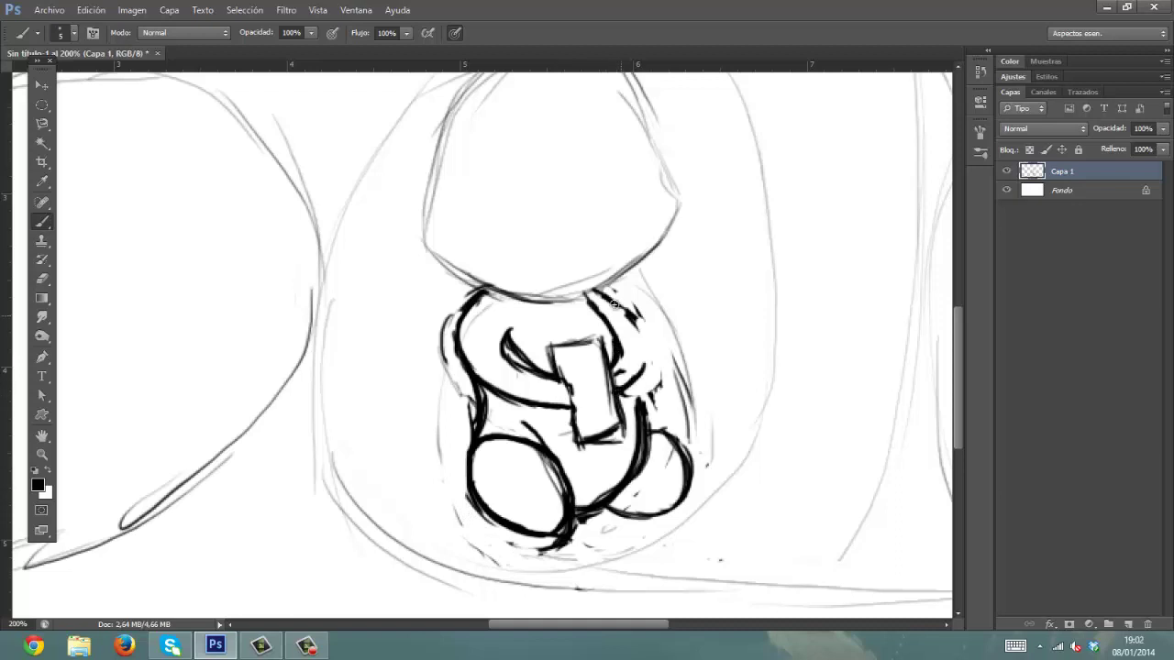
pyautogui.moveTo(612, 303); pyautogui.dragTo(641, 402)
# - Add curved vertical and horizontal face guidelines to the head and draw its final contour in bold lines
pyautogui.scroll(3, 589, 103)
pyautogui.moveTo(547, 124); pyautogui.dragTo(539, 387)
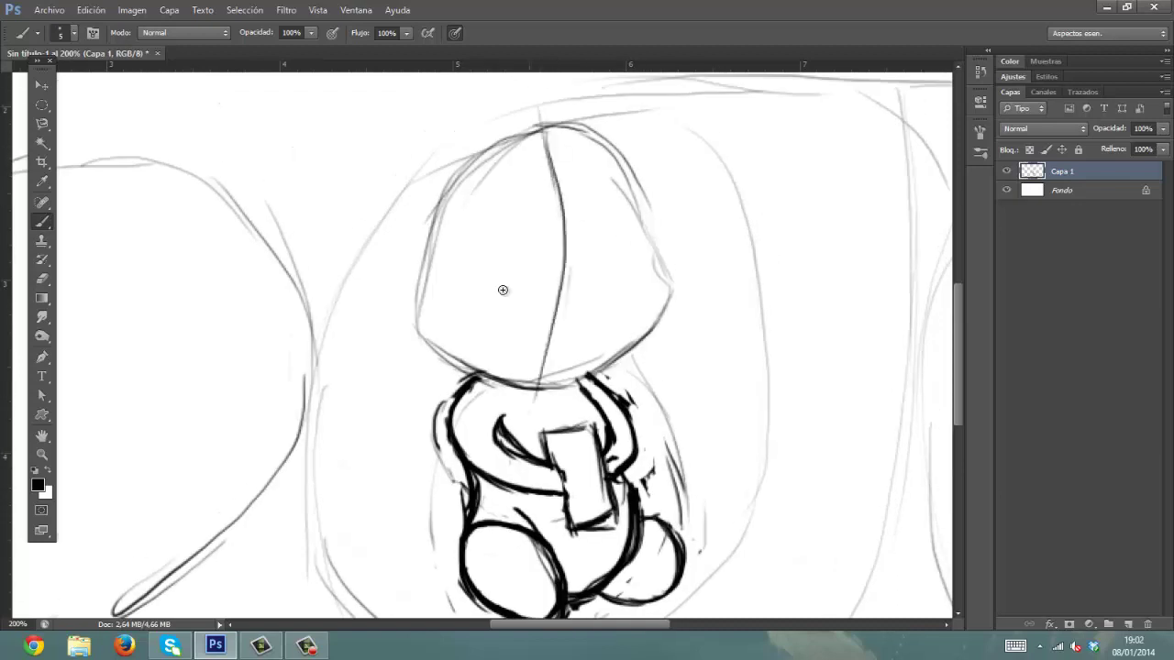
pyautogui.moveTo(419, 246)
pyautogui.mouseDown()
pyautogui.moveTo(487, 299)
pyautogui.moveTo(679, 246)
pyautogui.mouseUp()
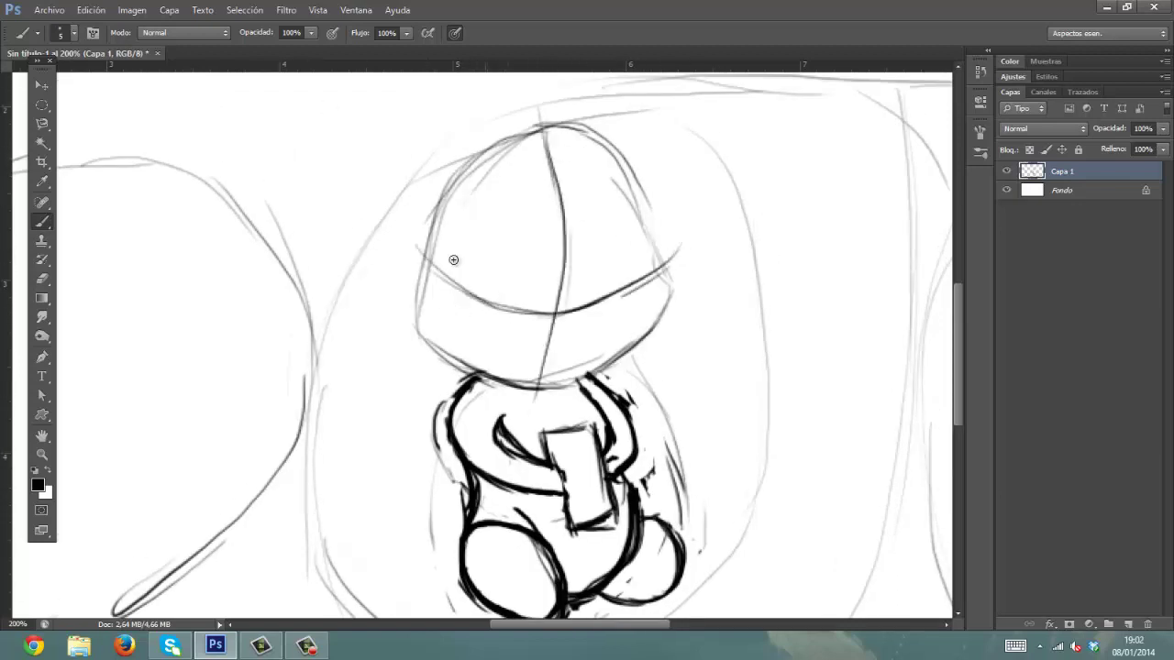
pyautogui.moveTo(411, 317)
pyautogui.mouseDown()
pyautogui.moveTo(481, 374)
pyautogui.moveTo(591, 378)
pyautogui.moveTo(644, 328)
pyautogui.moveTo(610, 179)
pyautogui.moveTo(450, 194)
pyautogui.moveTo(399, 288)
pyautogui.moveTo(429, 337)
pyautogui.mouseUp()
pyautogui.moveTo(402, 293)
pyautogui.mouseDown()
pyautogui.moveTo(410, 258)
pyautogui.moveTo(471, 208)
pyautogui.mouseUp()
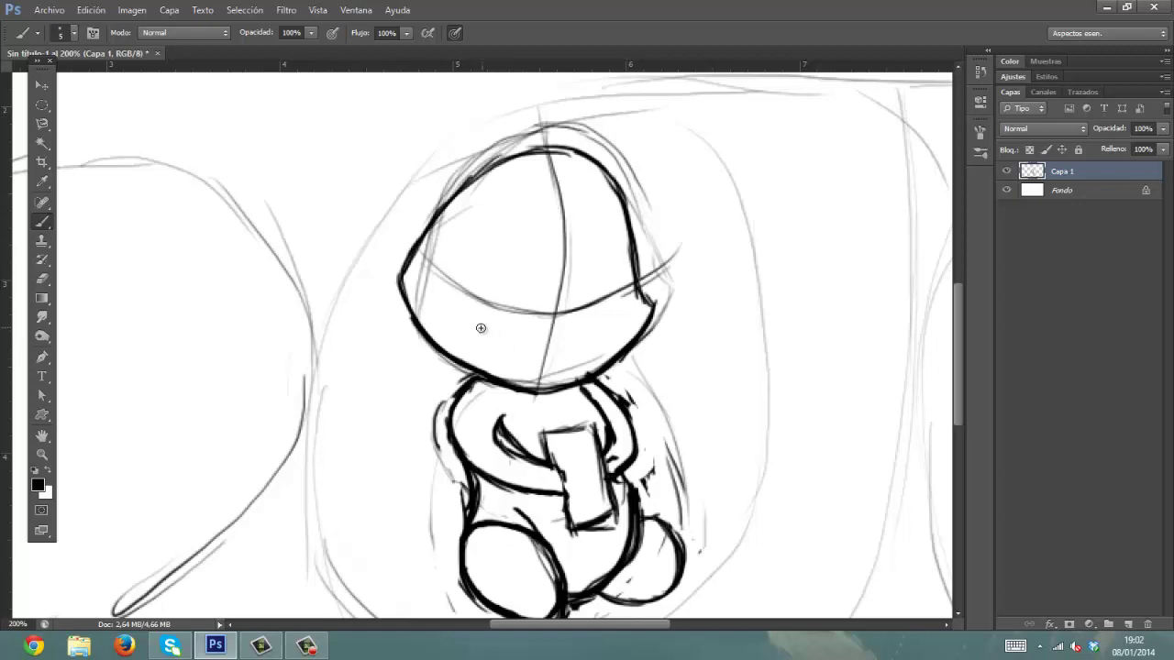
# - Draw a wide smiling mouth and two tall oval eyes along the face guidelines
pyautogui.moveTo(483, 330)
pyautogui.mouseDown()
pyautogui.moveTo(587, 341)
pyautogui.moveTo(607, 328)
pyautogui.moveTo(550, 365)
pyautogui.moveTo(594, 343)
pyautogui.mouseUp()
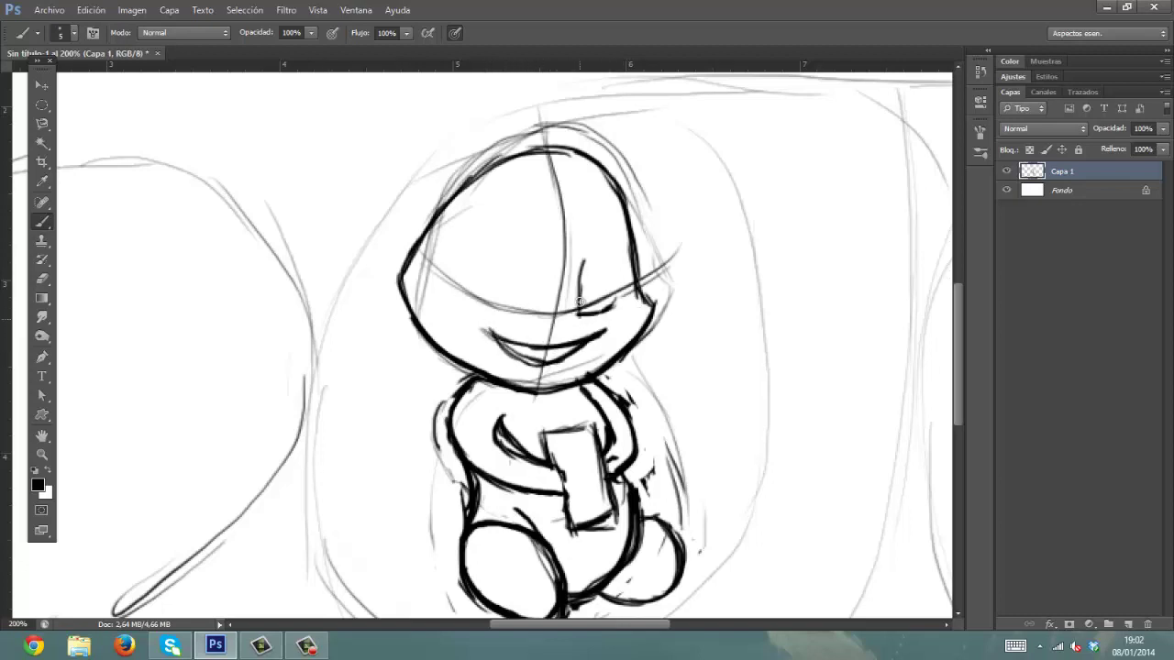
pyautogui.moveTo(579, 301); pyautogui.dragTo(614, 301)
pyautogui.moveTo(510, 312)
pyautogui.mouseDown()
pyautogui.moveTo(466, 290)
pyautogui.moveTo(512, 227)
pyautogui.moveTo(523, 304)
pyautogui.mouseUp()
pyautogui.hotkey('ctrl', 'z')
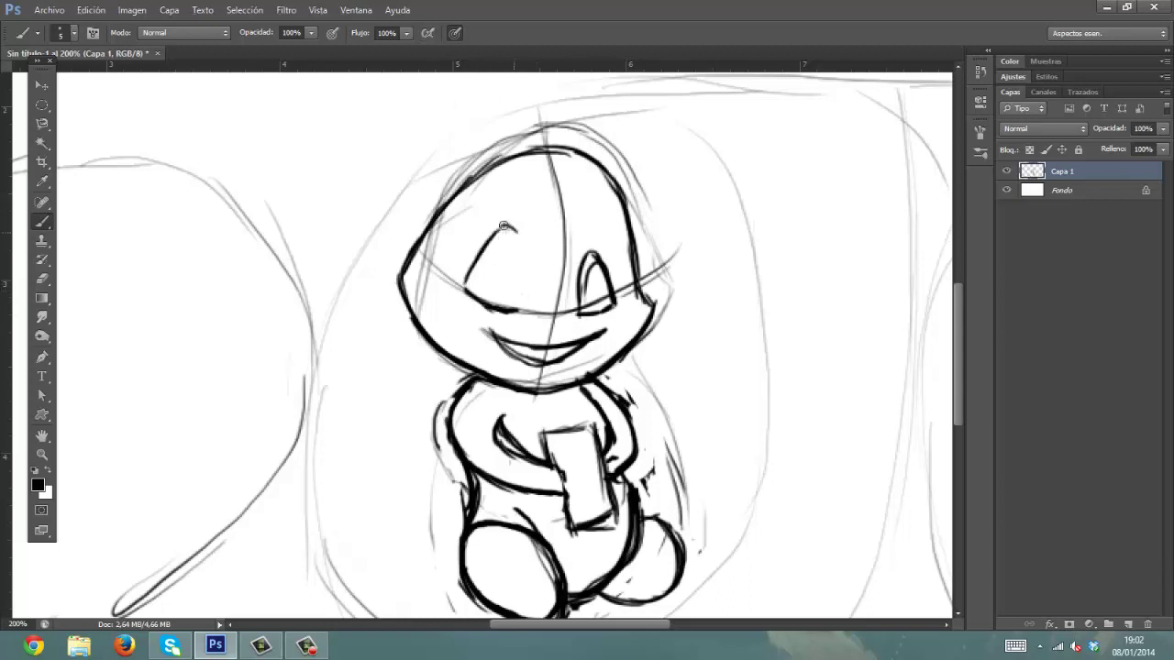
pyautogui.moveTo(502, 225); pyautogui.dragTo(526, 298)
pyautogui.moveTo(528, 300)
pyautogui.mouseDown()
pyautogui.moveTo(532, 232)
pyautogui.moveTo(576, 306)
pyautogui.mouseUp()
pyautogui.moveTo(582, 235); pyautogui.dragTo(616, 303)
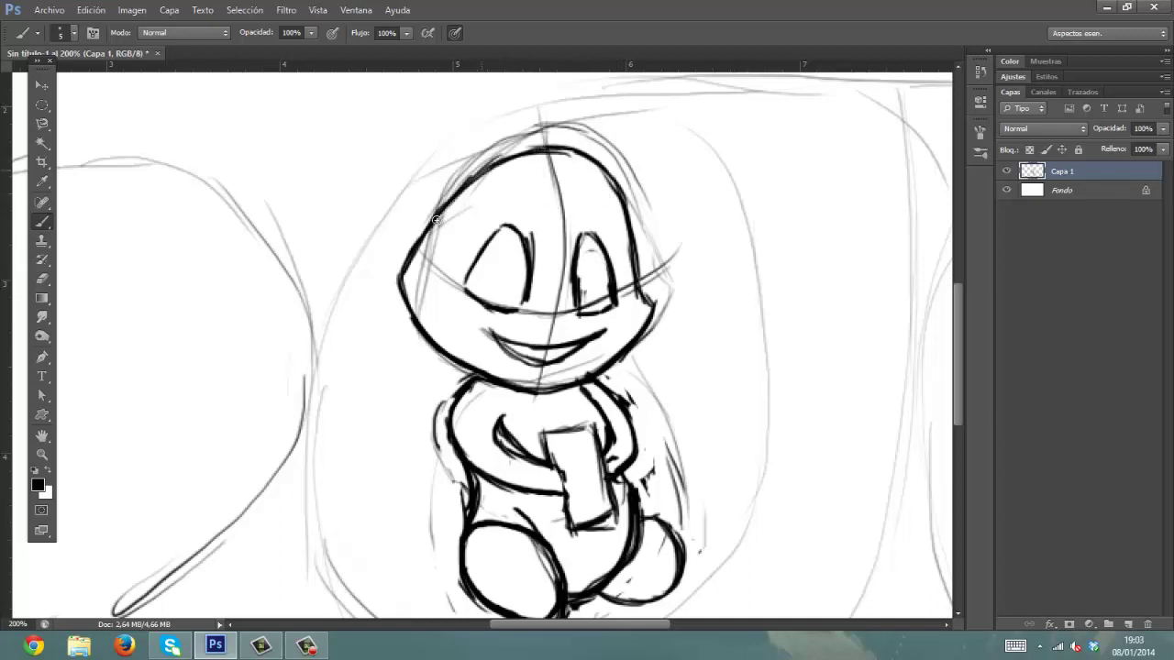
# - Redraw the head's left cheek contour further in and remove the old outer line
pyautogui.moveTo(435, 220)
pyautogui.mouseDown()
pyautogui.moveTo(417, 263)
pyautogui.moveTo(429, 339)
pyautogui.mouseUp()
pyautogui.moveTo(413, 275); pyautogui.dragTo(475, 369)
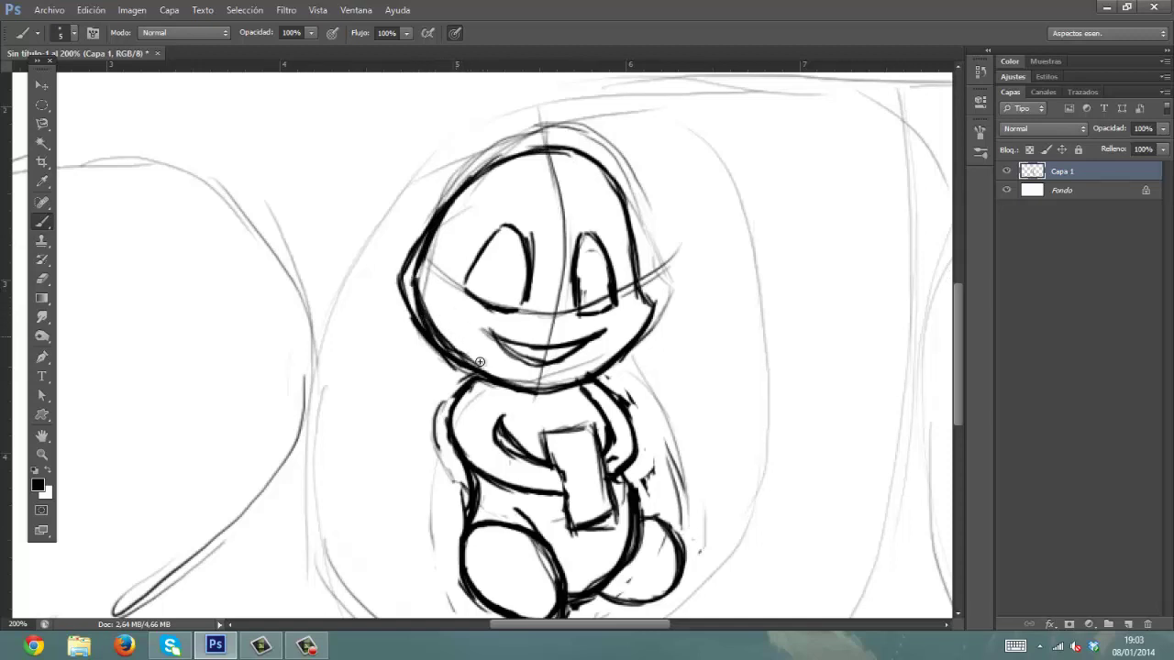
pyautogui.hotkey('ctrl', 'z')
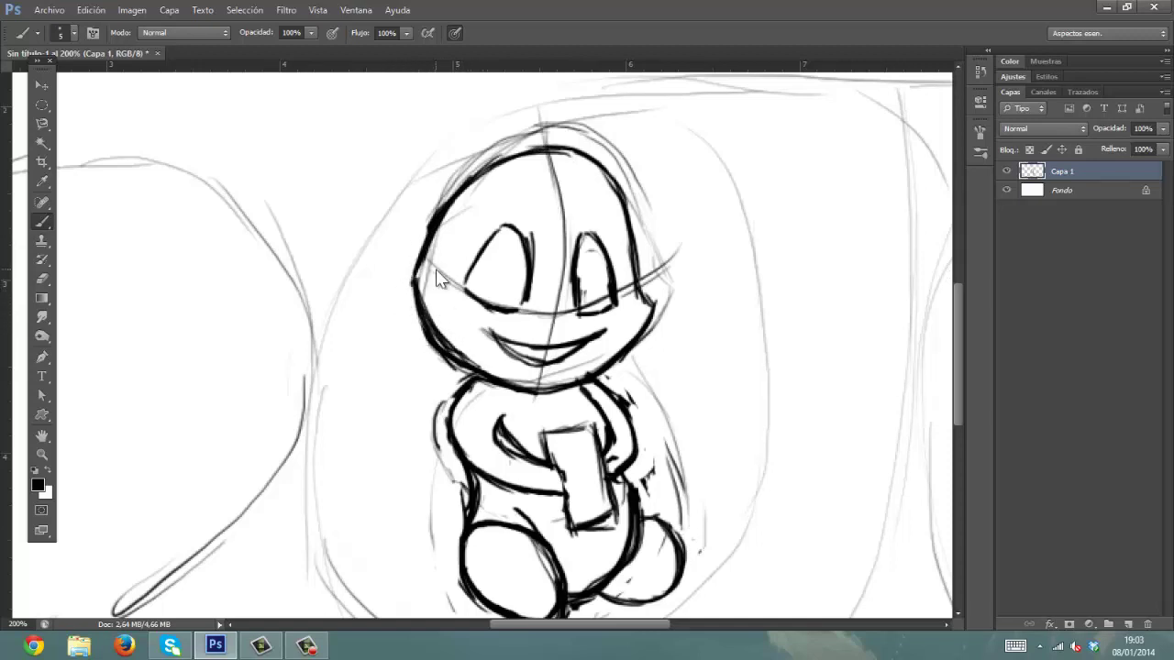
# - Draw a thick tail curving up and outward from the body's lower left side
pyautogui.moveTo(451, 574); pyautogui.dragTo(321, 477)
pyautogui.moveTo(314, 432); pyautogui.dragTo(435, 568)
pyautogui.moveTo(318, 453)
pyautogui.mouseDown()
pyautogui.moveTo(321, 359)
pyautogui.moveTo(431, 500)
pyautogui.moveTo(363, 437)
pyautogui.mouseUp()
pyautogui.moveTo(672, 389); pyautogui.dragTo(720, 280)
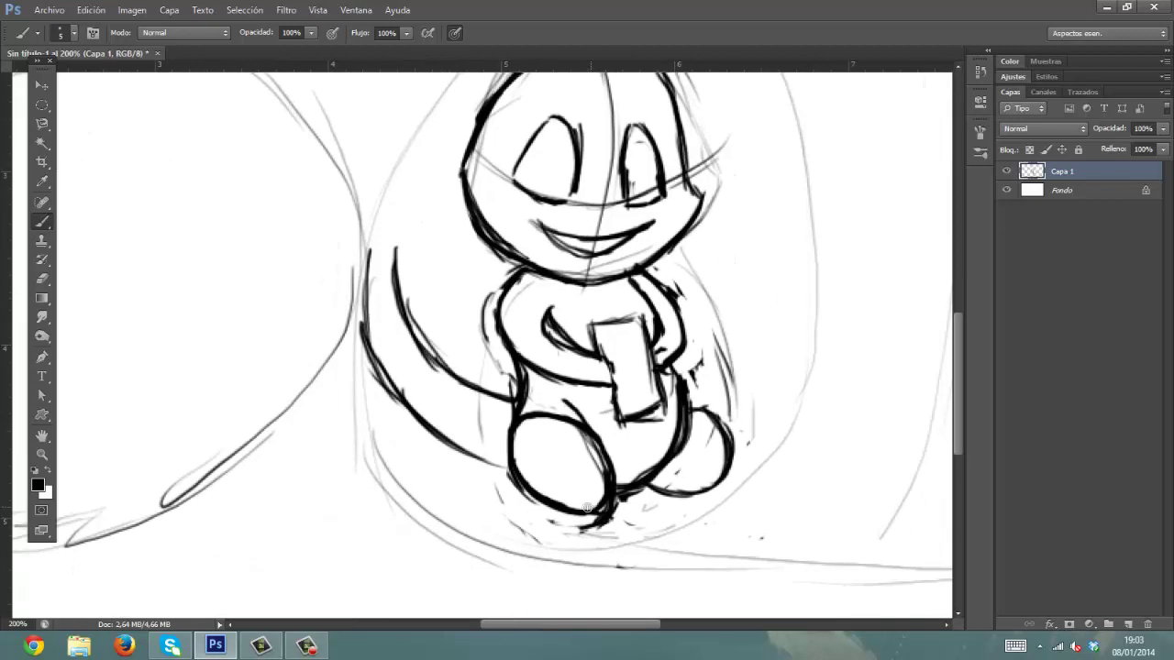
# - Draw a small rounded foot at the end of each of the sitting character's legs
pyautogui.moveTo(581, 513); pyautogui.dragTo(626, 541)
pyautogui.moveTo(623, 497)
pyautogui.mouseDown()
pyautogui.moveTo(617, 540)
pyautogui.moveTo(606, 535)
pyautogui.mouseUp()
pyautogui.moveTo(734, 456); pyautogui.dragTo(768, 483)
# - Draw a second character's round head in the right-hand guide shape, with a pointed snout and curved mouth line facing the first character
pyautogui.moveTo(949, 237)
pyautogui.mouseDown()
pyautogui.moveTo(691, 279)
pyautogui.moveTo(731, 87)
pyautogui.mouseUp()
pyautogui.hotkey('ctrl', '-')
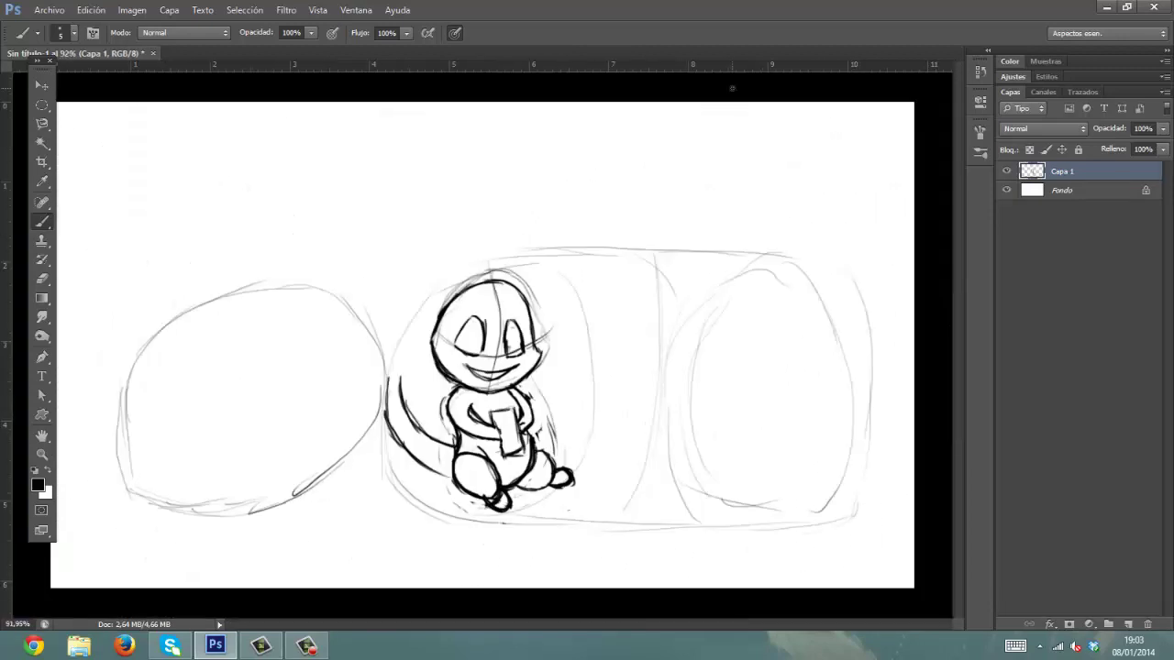
pyautogui.hotkey('ctrl', '+')
pyautogui.hotkey('ctrl', '-')
pyautogui.hotkey('ctrl', '+')
pyautogui.moveTo(702, 433); pyautogui.dragTo(406, 398)
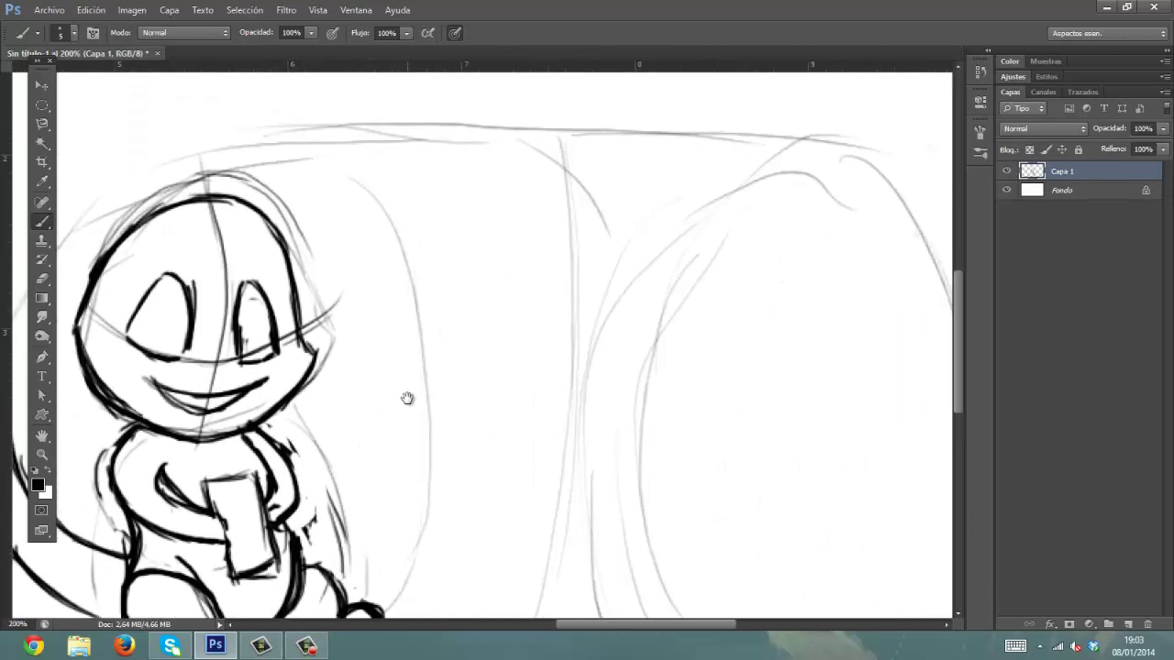
pyautogui.moveTo(601, 302)
pyautogui.mouseDown()
pyautogui.moveTo(773, 228)
pyautogui.moveTo(779, 357)
pyautogui.mouseUp()
pyautogui.moveTo(780, 358)
pyautogui.mouseDown()
pyautogui.moveTo(642, 241)
pyautogui.moveTo(613, 386)
pyautogui.moveTo(707, 376)
pyautogui.moveTo(757, 327)
pyautogui.mouseUp()
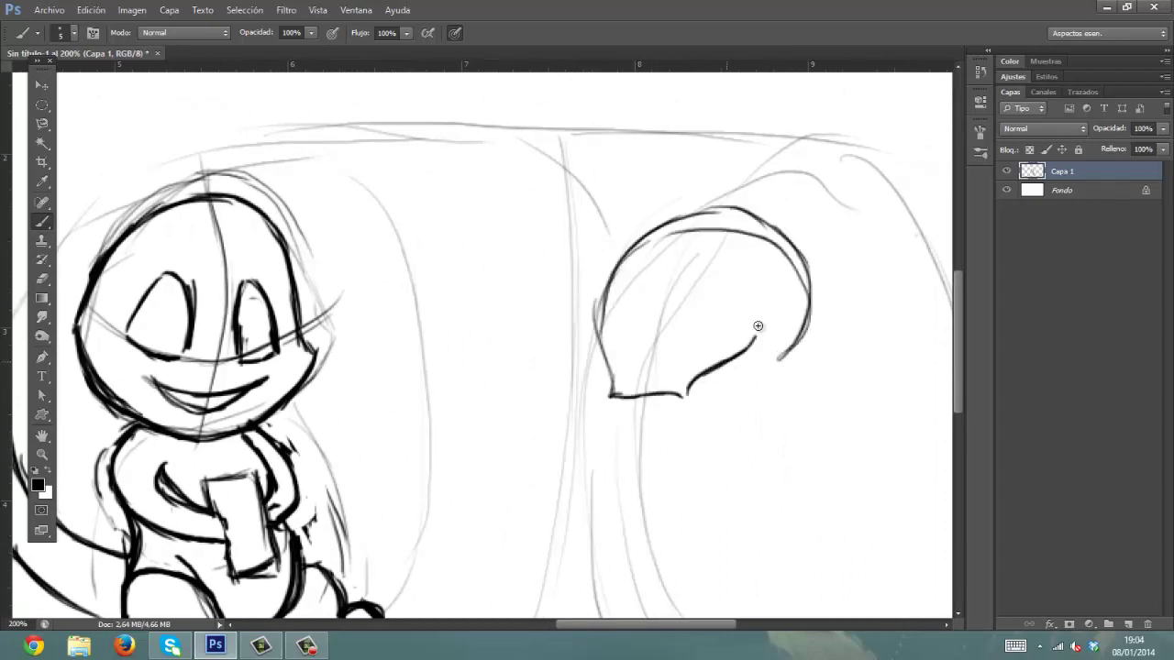
pyautogui.moveTo(632, 410)
pyautogui.mouseDown()
pyautogui.moveTo(712, 410)
pyautogui.moveTo(809, 332)
pyautogui.moveTo(804, 259)
pyautogui.moveTo(680, 218)
pyautogui.moveTo(587, 307)
pyautogui.moveTo(724, 217)
pyautogui.mouseUp()
pyautogui.moveTo(817, 279)
pyautogui.mouseDown()
pyautogui.moveTo(716, 193)
pyautogui.moveTo(695, 213)
pyautogui.mouseUp()
# - Draw the second character's belly curve and a large rounded back curve below and behind the head
pyautogui.moveTo(572, 360)
pyautogui.mouseDown()
pyautogui.moveTo(618, 432)
pyautogui.moveTo(697, 479)
pyautogui.mouseUp()
pyautogui.moveTo(702, 241); pyautogui.dragTo(799, 445)
pyautogui.moveTo(801, 327); pyautogui.dragTo(759, 468)
pyautogui.moveTo(771, 267); pyautogui.dragTo(808, 426)
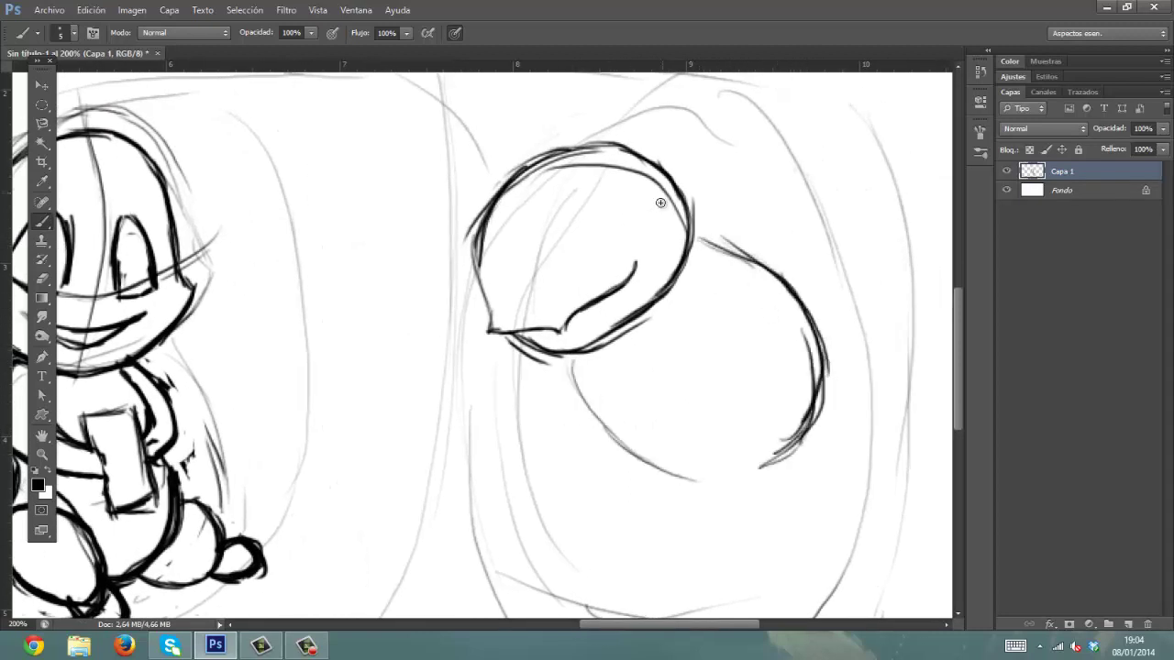
# - Draw the second character's rounded arm below the head, with its hand holding a small upright rectangular object
pyautogui.moveTo(661, 293); pyautogui.dragTo(640, 360)
pyautogui.moveTo(646, 316)
pyautogui.mouseDown()
pyautogui.moveTo(707, 304)
pyautogui.moveTo(669, 383)
pyautogui.mouseUp()
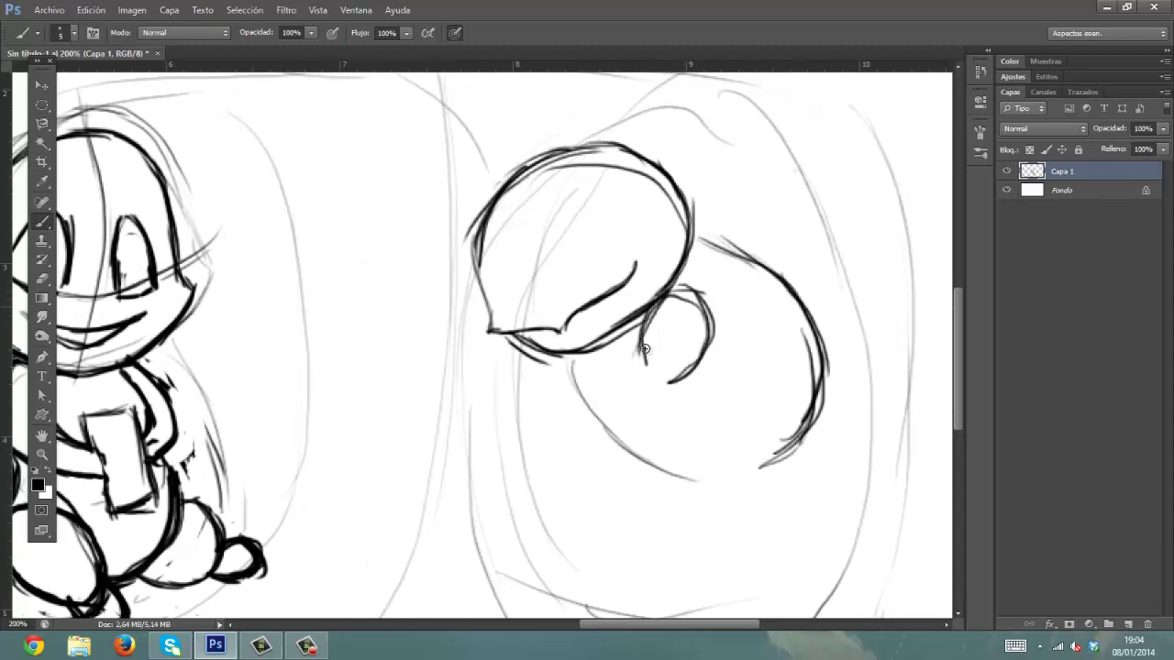
pyautogui.moveTo(662, 298)
pyautogui.mouseDown()
pyautogui.moveTo(627, 381)
pyautogui.moveTo(704, 356)
pyautogui.mouseUp()
pyautogui.moveTo(704, 351); pyautogui.dragTo(674, 383)
pyautogui.moveTo(619, 355); pyautogui.dragTo(628, 380)
pyautogui.moveTo(613, 357)
pyautogui.mouseDown()
pyautogui.moveTo(581, 366)
pyautogui.moveTo(585, 439)
pyautogui.mouseUp()
pyautogui.moveTo(585, 434); pyautogui.dragTo(638, 433)
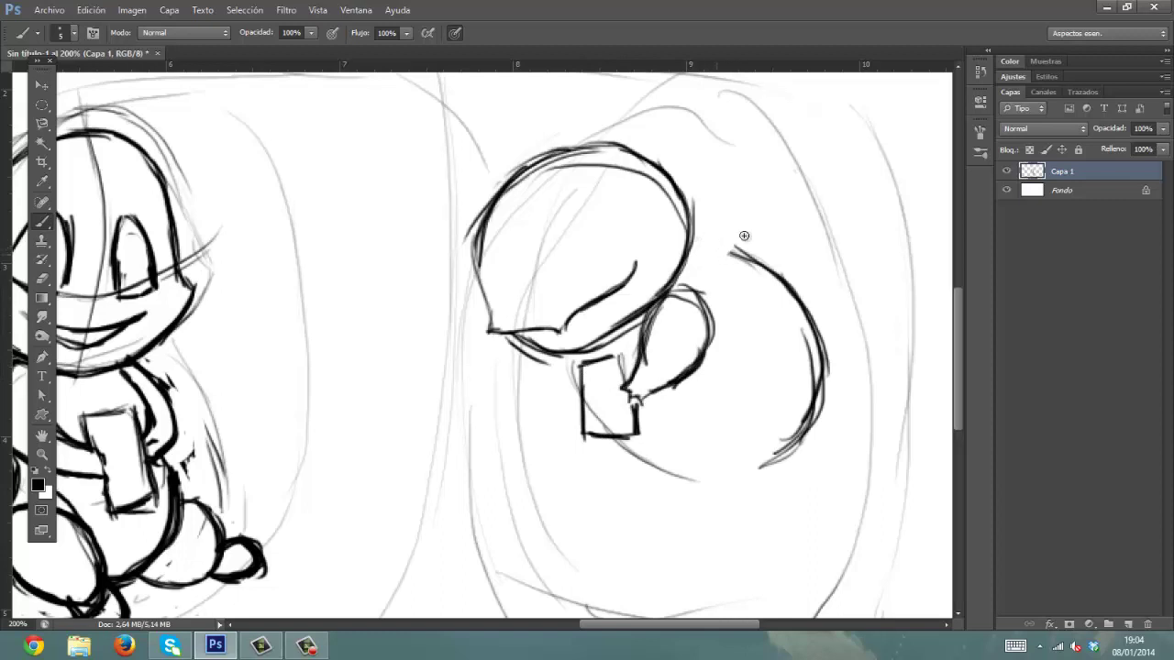
# - Redraw the second character's back and belly closer in and add a rounded near leg with a small foot
pyautogui.moveTo(781, 294)
pyautogui.mouseDown()
pyautogui.moveTo(826, 385)
pyautogui.moveTo(779, 459)
pyautogui.mouseUp()
pyautogui.moveTo(698, 265)
pyautogui.mouseDown()
pyautogui.moveTo(757, 348)
pyautogui.moveTo(744, 428)
pyautogui.moveTo(633, 486)
pyautogui.mouseUp()
pyautogui.moveTo(564, 357)
pyautogui.mouseDown()
pyautogui.moveTo(582, 440)
pyautogui.moveTo(744, 459)
pyautogui.moveTo(746, 306)
pyautogui.moveTo(746, 438)
pyautogui.moveTo(758, 308)
pyautogui.mouseUp()
pyautogui.moveTo(723, 385)
pyautogui.mouseDown()
pyautogui.moveTo(745, 468)
pyautogui.moveTo(699, 450)
pyautogui.moveTo(761, 454)
pyautogui.moveTo(697, 487)
pyautogui.moveTo(720, 491)
pyautogui.moveTo(715, 447)
pyautogui.mouseUp()
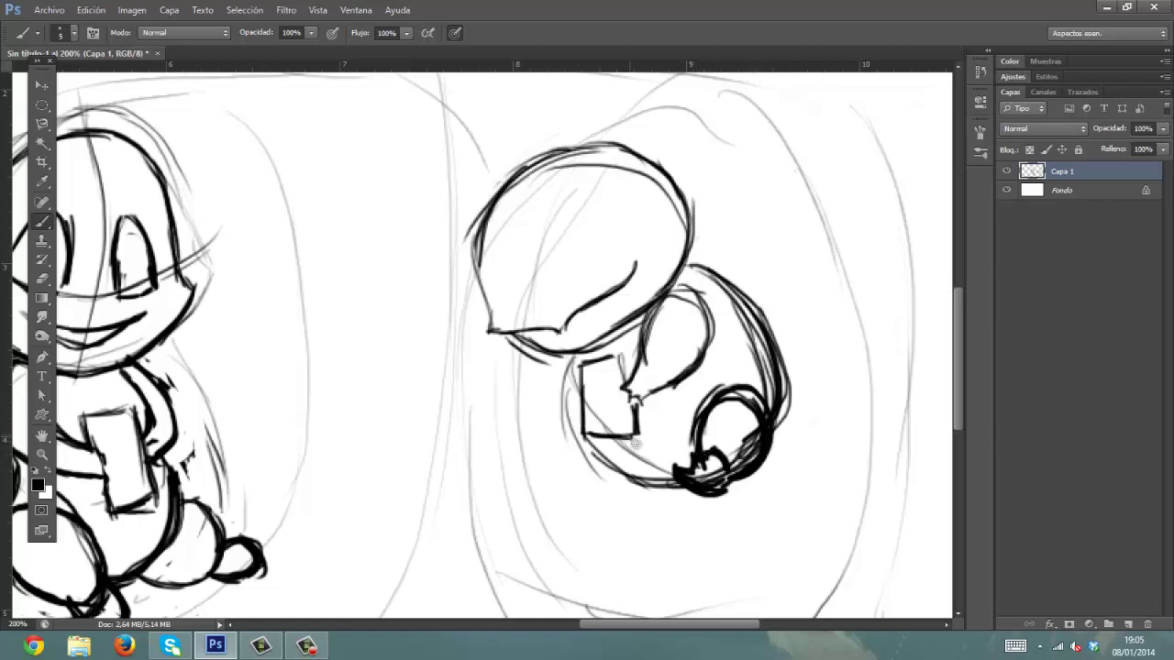
# - Draw the second character's far leg extending forward below the object and a thick curled tail behind the body
pyautogui.moveTo(608, 445)
pyautogui.mouseDown()
pyautogui.moveTo(555, 468)
pyautogui.moveTo(662, 491)
pyautogui.moveTo(607, 511)
pyautogui.mouseUp()
pyautogui.moveTo(578, 466); pyautogui.dragTo(625, 444)
pyautogui.press('space')
pyautogui.moveTo(783, 338); pyautogui.dragTo(698, 367)
pyautogui.moveTo(696, 367)
pyautogui.mouseDown()
pyautogui.moveTo(734, 316)
pyautogui.moveTo(838, 353)
pyautogui.moveTo(761, 362)
pyautogui.mouseUp()
pyautogui.moveTo(785, 400)
pyautogui.mouseDown()
pyautogui.moveTo(843, 330)
pyautogui.moveTo(701, 361)
pyautogui.mouseUp()
pyautogui.moveTo(703, 418); pyautogui.dragTo(769, 394)
# - Thicken the second character's back contour and draw the inner shell edge from the arm down to the leg
pyautogui.moveTo(612, 292)
pyautogui.mouseDown()
pyautogui.moveTo(698, 393)
pyautogui.moveTo(636, 285)
pyautogui.moveTo(682, 332)
pyautogui.mouseUp()
pyautogui.moveTo(653, 324)
pyautogui.mouseDown()
pyautogui.moveTo(684, 390)
pyautogui.moveTo(677, 371)
pyautogui.mouseUp()
pyautogui.moveTo(669, 341); pyautogui.dragTo(680, 402)
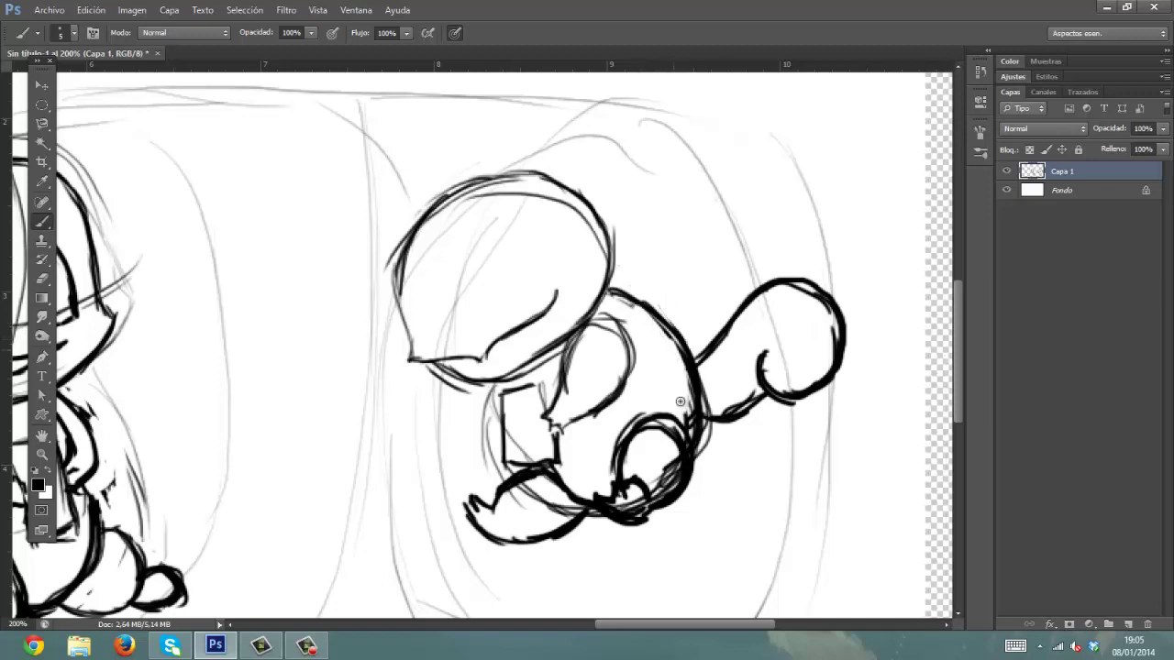
pyautogui.moveTo(619, 323); pyautogui.dragTo(670, 414)
pyautogui.moveTo(631, 363); pyautogui.dragTo(669, 414)
pyautogui.moveTo(616, 395); pyautogui.dragTo(646, 420)
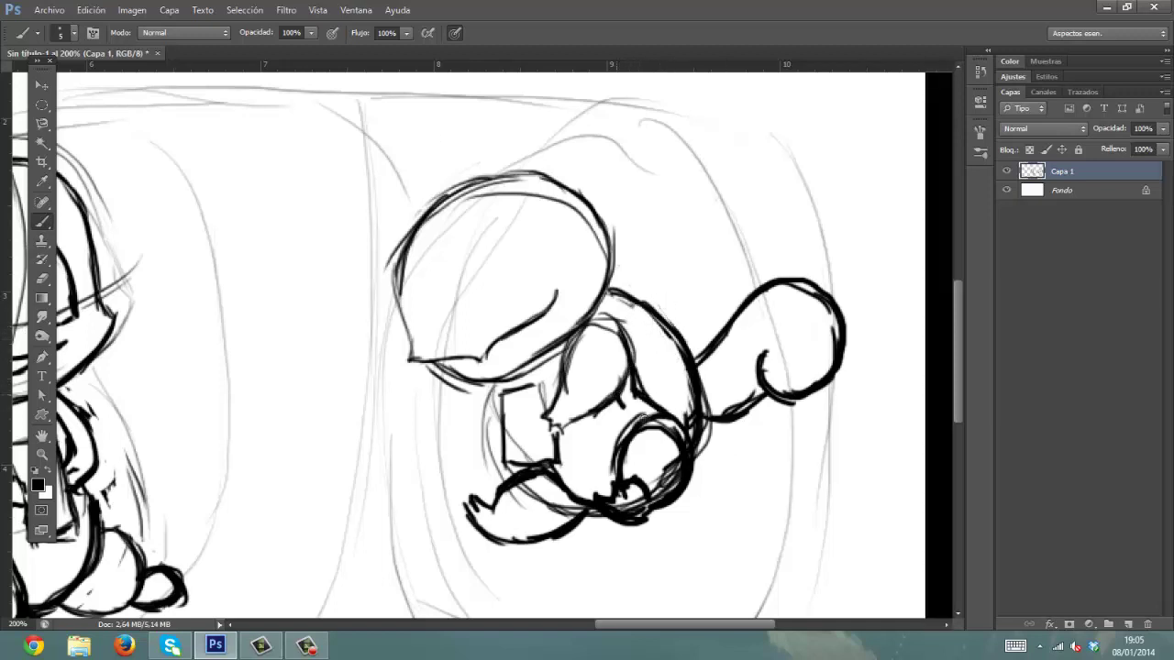
# - Add diagonal stripes to the second character's belly and a small far hand on the object's outer edge
pyautogui.moveTo(564, 453); pyautogui.dragTo(612, 427)
pyautogui.moveTo(562, 478); pyautogui.dragTo(612, 446)
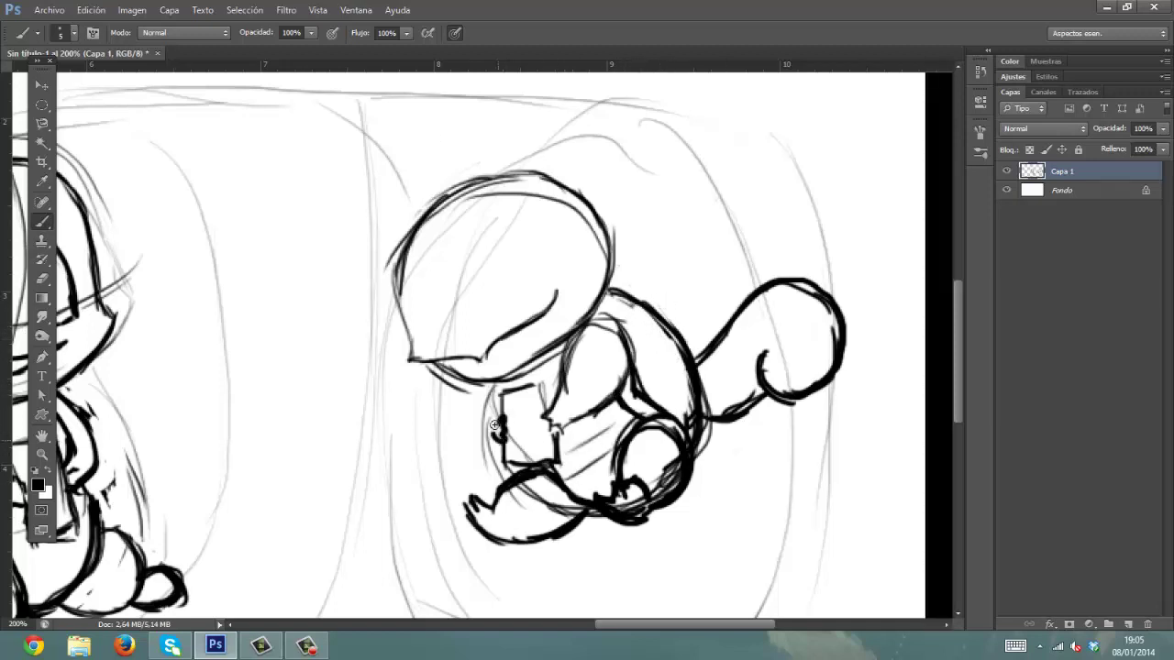
pyautogui.moveTo(494, 424); pyautogui.dragTo(501, 440)
pyautogui.hotkey('ctrl', 'z')
# - Draw angular, pointed sunglasses across the second character's face, with one lens extending past the head outline
pyautogui.moveTo(429, 287)
pyautogui.mouseDown()
pyautogui.moveTo(318, 236)
pyautogui.moveTo(498, 210)
pyautogui.moveTo(458, 276)
pyautogui.moveTo(547, 146)
pyautogui.moveTo(496, 316)
pyautogui.mouseUp()
pyautogui.moveTo(538, 163)
pyautogui.mouseDown()
pyautogui.moveTo(493, 303)
pyautogui.moveTo(531, 150)
pyautogui.mouseUp()
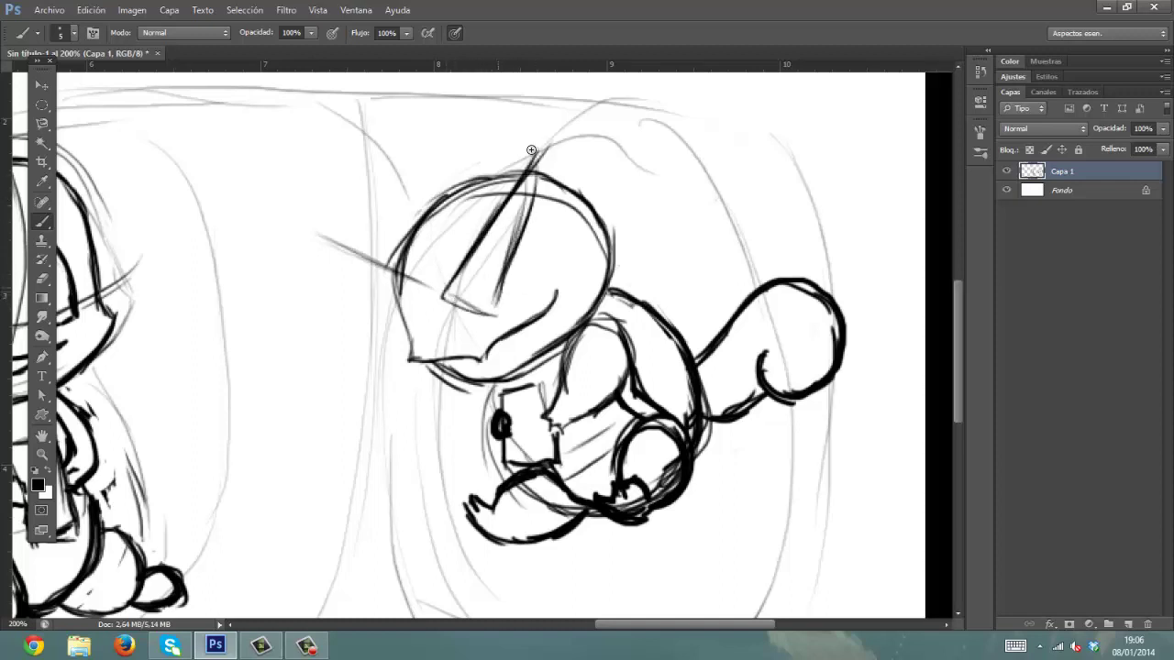
pyautogui.moveTo(521, 230); pyautogui.dragTo(490, 304)
pyautogui.moveTo(425, 334)
pyautogui.mouseDown()
pyautogui.moveTo(328, 237)
pyautogui.moveTo(430, 336)
pyautogui.mouseUp()
pyautogui.moveTo(449, 295)
pyautogui.mouseDown()
pyautogui.moveTo(428, 333)
pyautogui.moveTo(494, 313)
pyautogui.mouseUp()
pyautogui.moveTo(339, 241); pyautogui.dragTo(488, 305)
pyautogui.moveTo(516, 223); pyautogui.dragTo(496, 304)
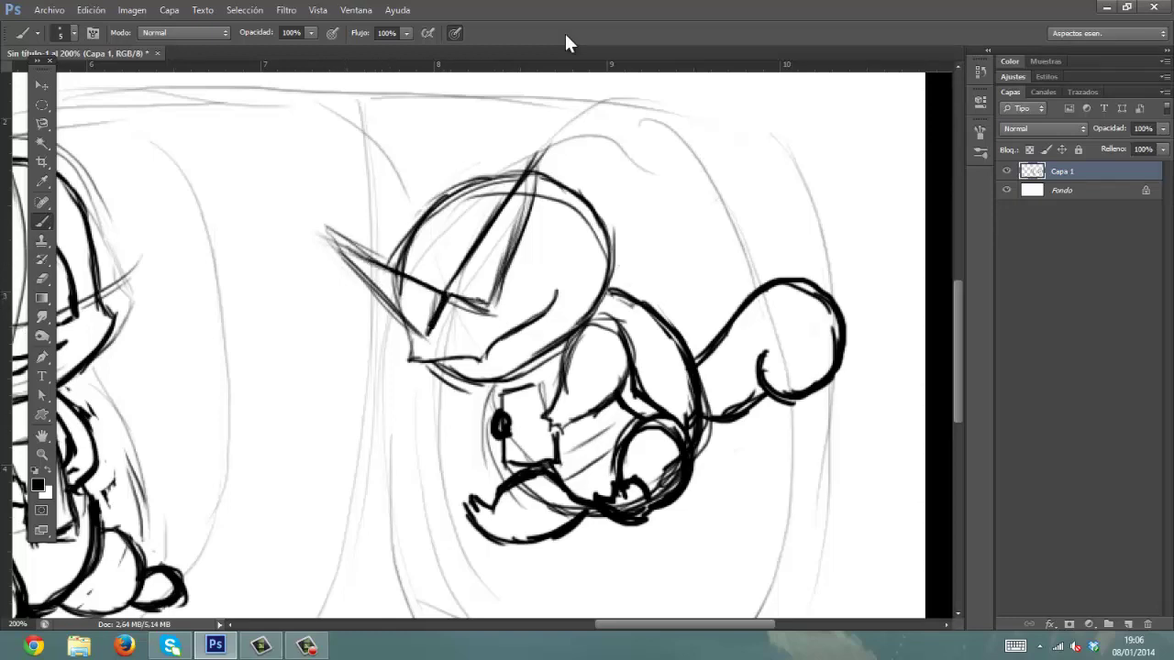
# - Select the second character with a rectangular marquee, move it closer to the first character, and deselect it
pyautogui.hotkey('ctrl', '-')
pyautogui.hotkey('ctrl', '+')
pyautogui.moveTo(628, 301); pyautogui.dragTo(308, 285)
pyautogui.hotkey('ctrl', '-')
pyautogui.rightClick(43, 105)
pyautogui.click(161, 103)
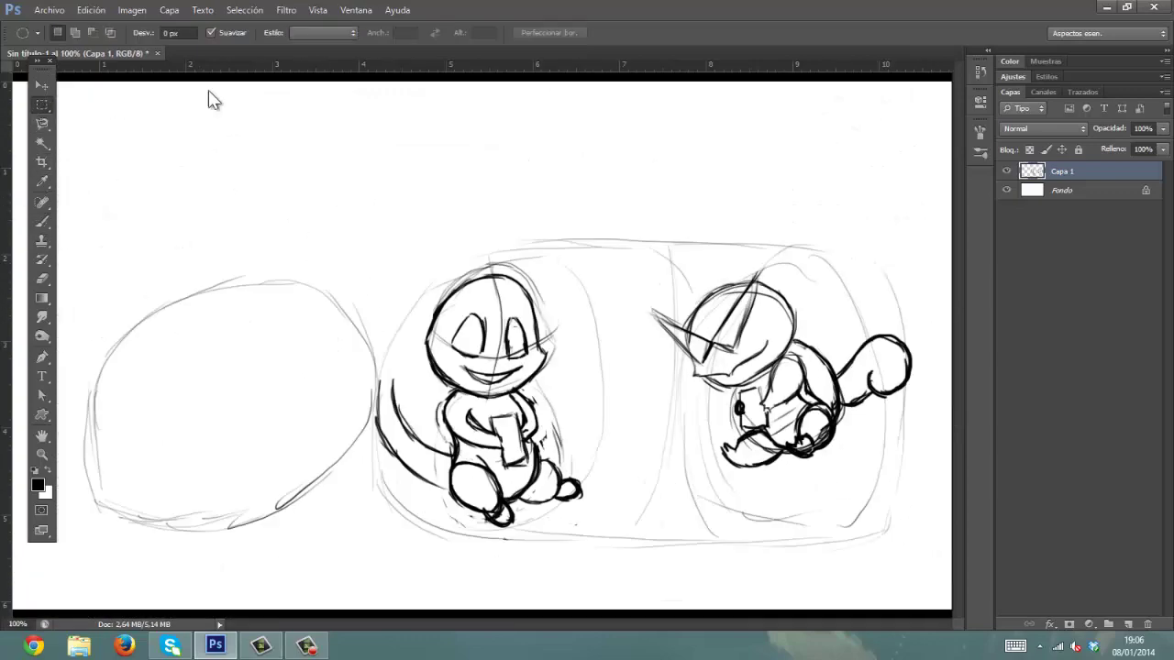
pyautogui.moveTo(574, 138); pyautogui.dragTo(893, 471)
pyautogui.click(635, 208)
pyautogui.moveTo(621, 192)
pyautogui.mouseDown()
pyautogui.moveTo(920, 498)
pyautogui.moveTo(936, 498)
pyautogui.mouseUp()
pyautogui.click(41, 84)
pyautogui.moveTo(778, 383)
pyautogui.mouseDown()
pyautogui.moveTo(737, 403)
pyautogui.moveTo(696, 404)
pyautogui.mouseUp()
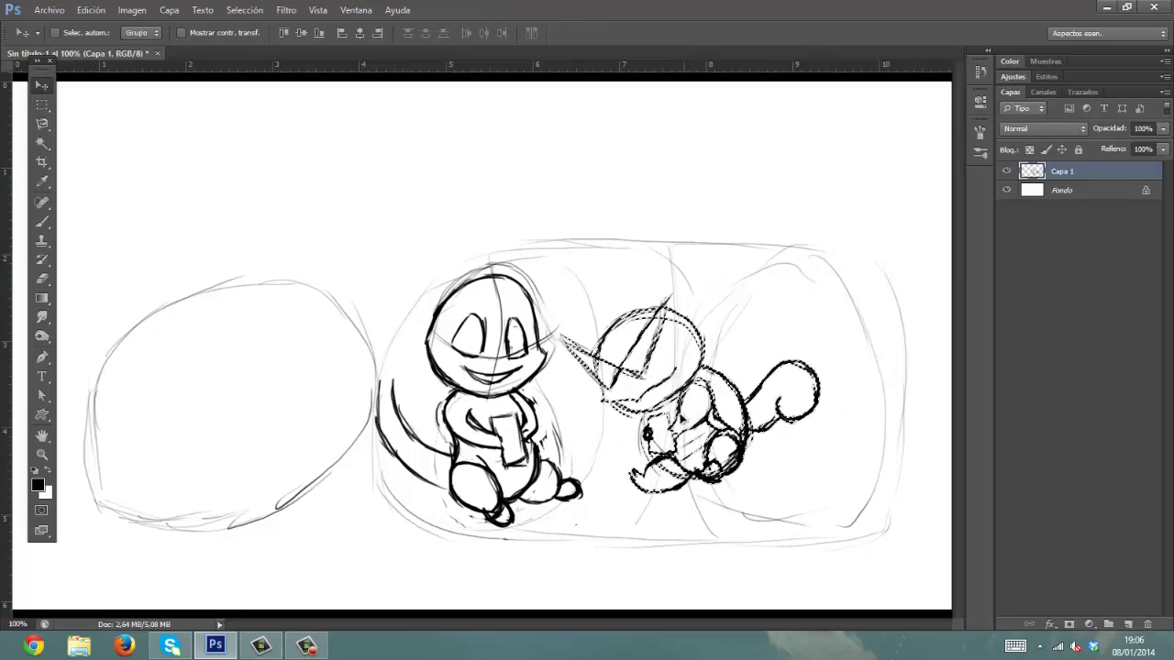
pyautogui.hotkey('ctrl', 'd')
# - Step back to restore the second character's selection, rotate the character slightly clockwise with Free Transform, and deselect it
pyautogui.hotkey('ctrl', '+')
pyautogui.moveTo(416, 195); pyautogui.dragTo(314, 80)
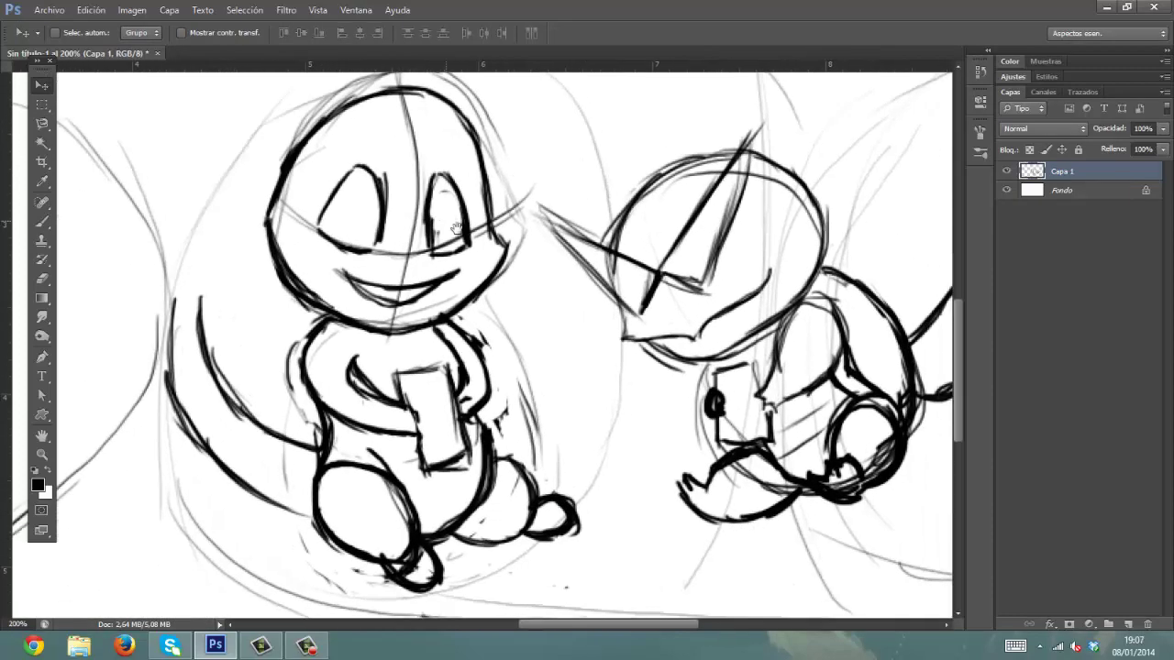
pyautogui.press('b')
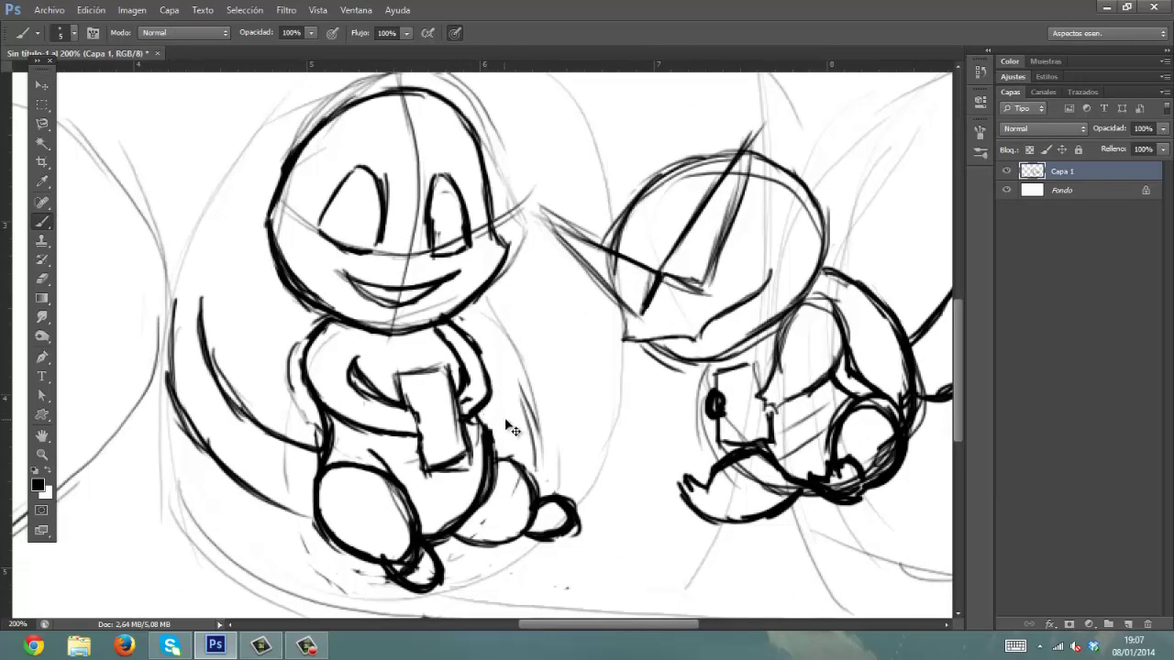
pyautogui.hotkey('ctrl', 'alt', 'z')
pyautogui.hotkey('ctrl', 'alt', 'z')
pyautogui.hotkey('ctrl', 'alt', 'z')
pyautogui.hotkey('ctrl', 'alt', 'z')
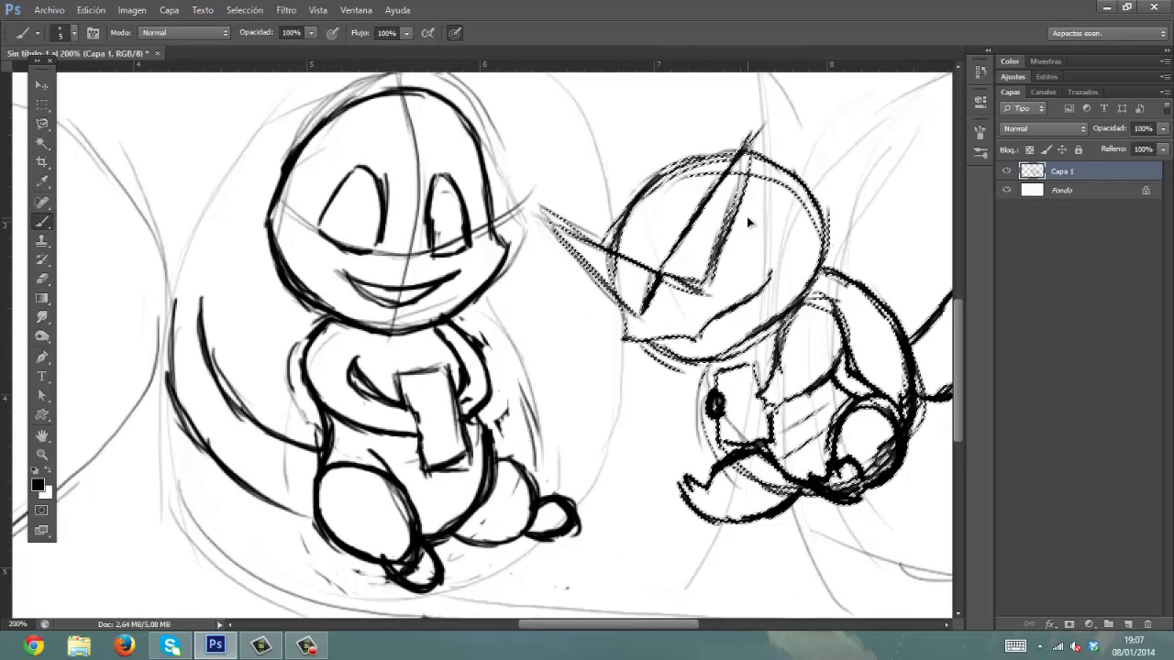
pyautogui.hotkey('ctrl', '-')
pyautogui.hotkey('ctrl', 't')
pyautogui.moveTo(838, 507); pyautogui.dragTo(788, 548)
pyautogui.press('Return')
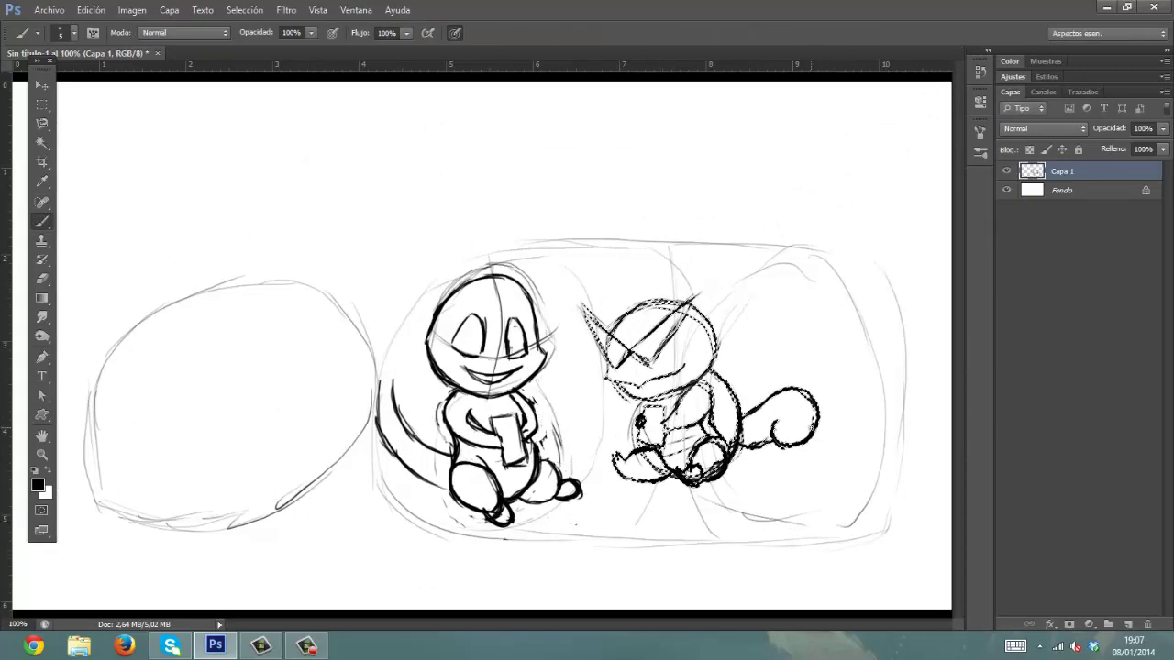
pyautogui.hotkey('ctrl', 'd')
# - Draw a cable line linking the first character's object to the second character's object
pyautogui.hotkey('ctrl', '+')
pyautogui.moveTo(697, 434)
pyautogui.mouseDown()
pyautogui.moveTo(568, 343)
pyautogui.moveTo(582, 368)
pyautogui.mouseUp()
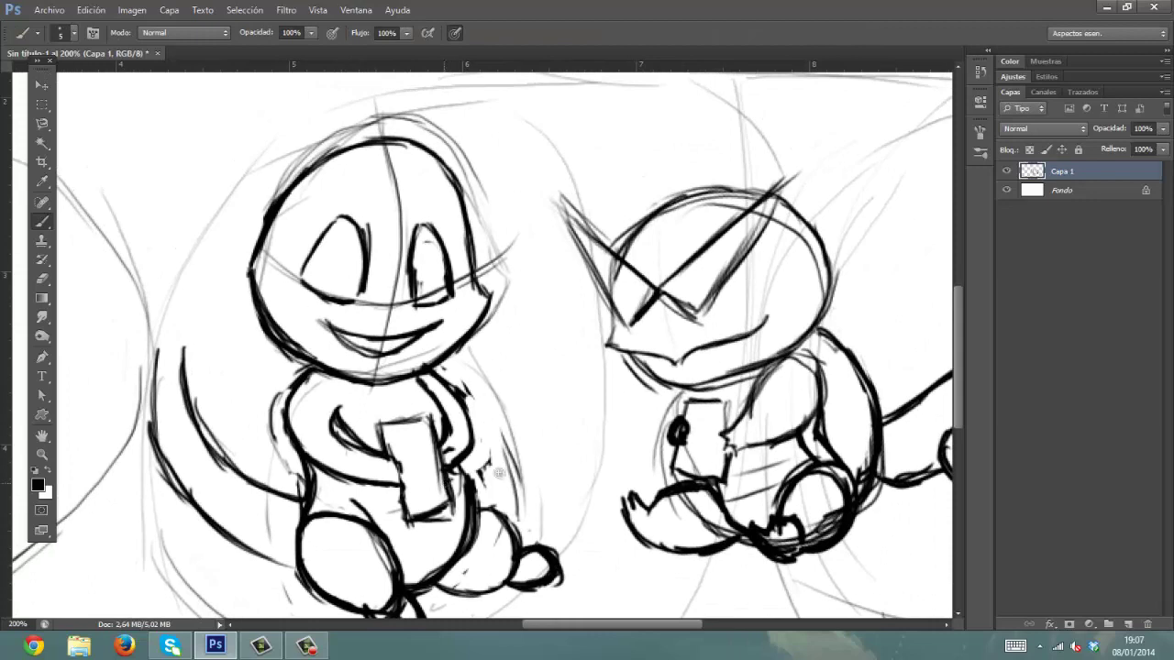
pyautogui.moveTo(498, 473)
pyautogui.mouseDown()
pyautogui.moveTo(669, 450)
pyautogui.moveTo(484, 473)
pyautogui.moveTo(587, 450)
pyautogui.mouseUp()
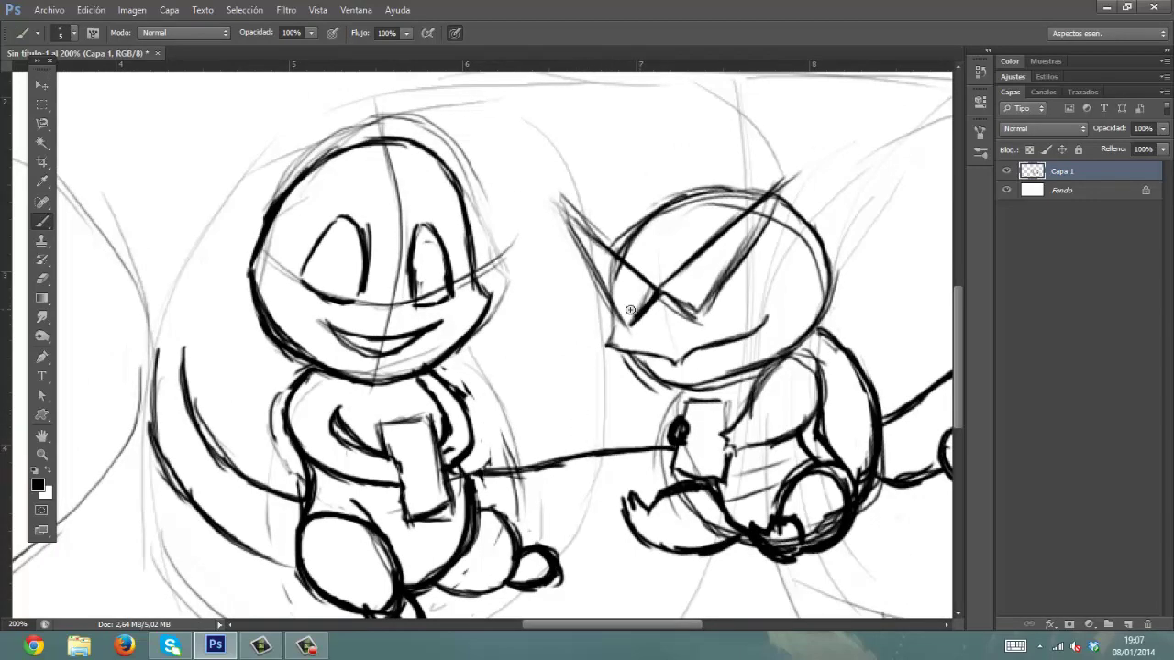
# - Sketch a third character's wide head in the empty left guide shape, with a mouth line and two pointed ears
pyautogui.moveTo(630, 310); pyautogui.dragTo(547, 283)
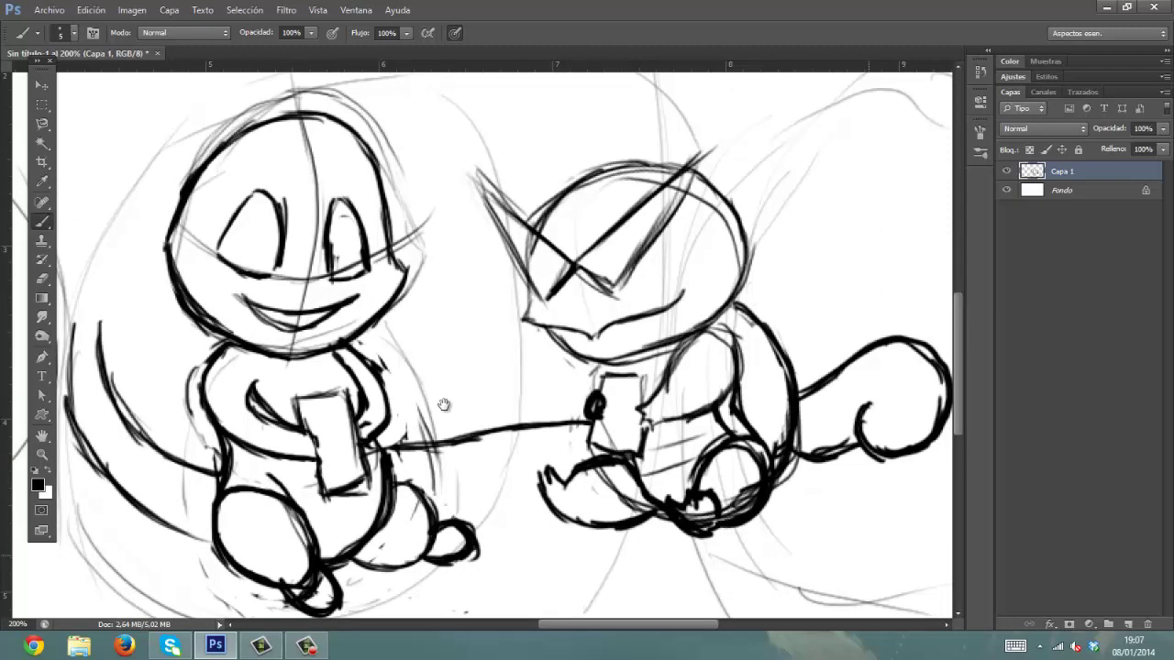
pyautogui.moveTo(444, 405); pyautogui.dragTo(627, 387)
pyautogui.moveTo(238, 369); pyautogui.dragTo(658, 344)
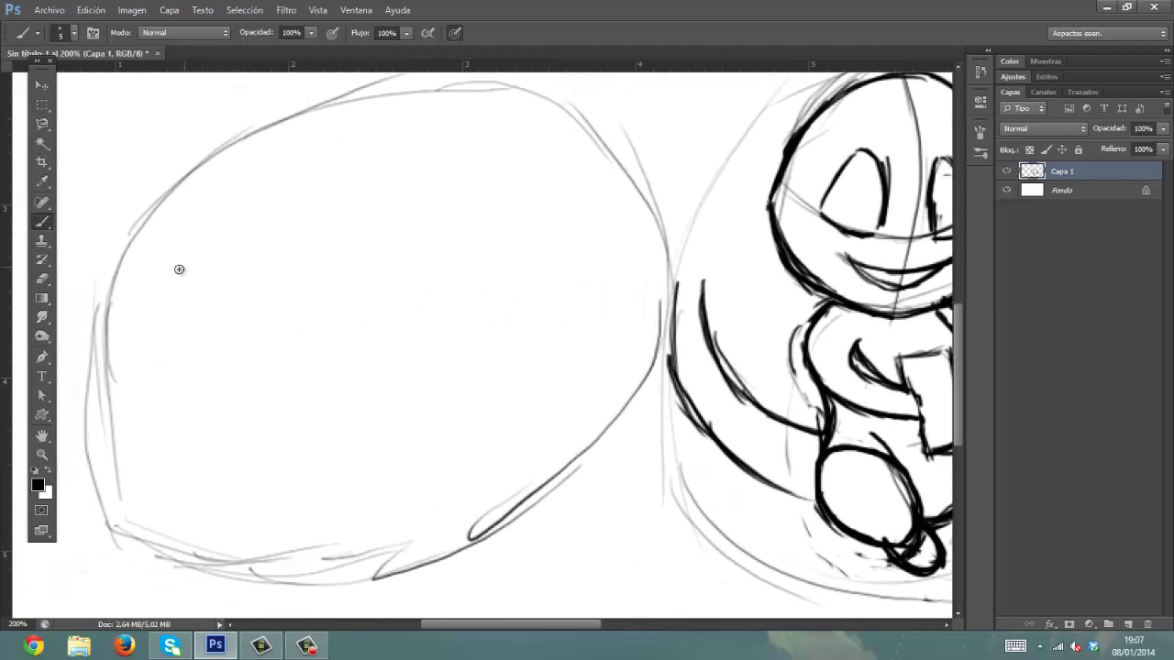
pyautogui.moveTo(179, 259)
pyautogui.mouseDown()
pyautogui.moveTo(128, 334)
pyautogui.moveTo(124, 422)
pyautogui.moveTo(199, 463)
pyautogui.moveTo(278, 429)
pyautogui.moveTo(232, 457)
pyautogui.moveTo(295, 413)
pyautogui.moveTo(211, 462)
pyautogui.moveTo(254, 458)
pyautogui.moveTo(291, 447)
pyautogui.moveTo(332, 379)
pyautogui.mouseUp()
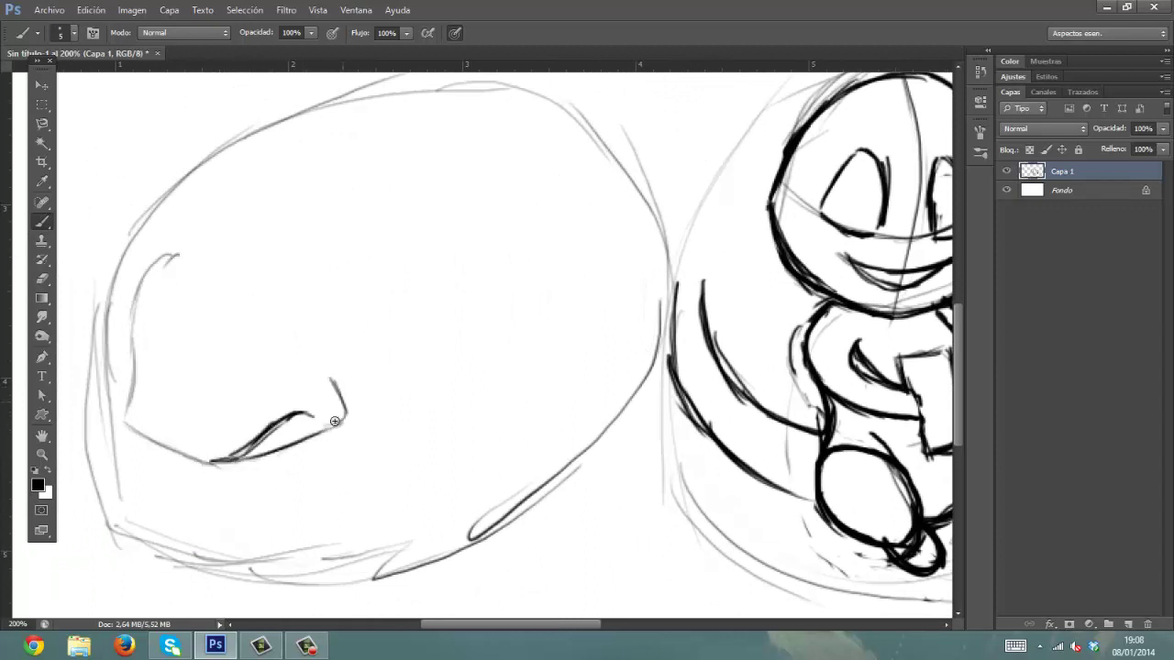
pyautogui.moveTo(323, 298)
pyautogui.mouseDown()
pyautogui.moveTo(233, 242)
pyautogui.moveTo(191, 244)
pyautogui.moveTo(139, 225)
pyautogui.mouseUp()
pyautogui.moveTo(140, 272)
pyautogui.mouseDown()
pyautogui.moveTo(194, 242)
pyautogui.moveTo(161, 227)
pyautogui.mouseUp()
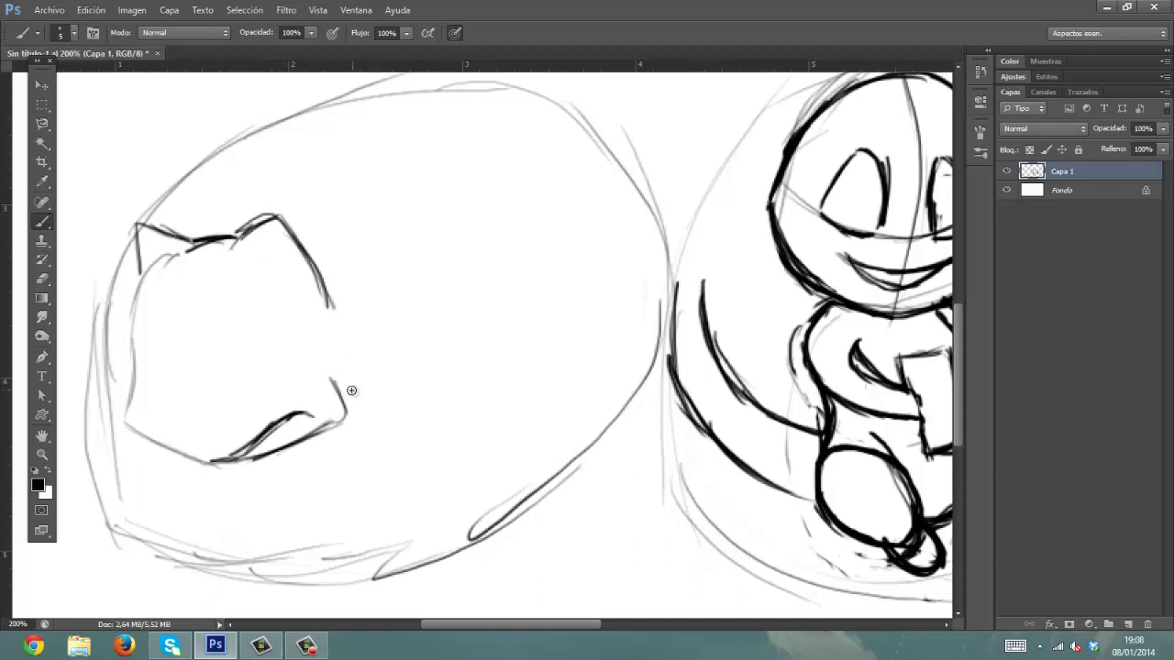
# - Draw a plant bulb with overlapping leaves tapering to a tip above the third character's head
pyautogui.moveTo(332, 290)
pyautogui.mouseDown()
pyautogui.moveTo(376, 270)
pyautogui.moveTo(379, 162)
pyautogui.moveTo(392, 199)
pyautogui.moveTo(301, 109)
pyautogui.mouseUp()
pyautogui.moveTo(396, 204); pyautogui.dragTo(305, 110)
pyautogui.moveTo(301, 109); pyautogui.dragTo(297, 147)
pyautogui.moveTo(295, 126); pyautogui.dragTo(282, 145)
pyautogui.moveTo(237, 178); pyautogui.dragTo(237, 230)
pyautogui.moveTo(233, 203)
pyautogui.mouseDown()
pyautogui.moveTo(296, 120)
pyautogui.moveTo(297, 145)
pyautogui.mouseUp()
pyautogui.moveTo(291, 106); pyautogui.dragTo(273, 141)
pyautogui.moveTo(252, 123); pyautogui.dragTo(189, 238)
pyautogui.moveTo(321, 107)
pyautogui.mouseDown()
pyautogui.moveTo(317, 143)
pyautogui.moveTo(422, 170)
pyautogui.moveTo(383, 242)
pyautogui.mouseUp()
# - Draw the third character's rounded rump and hind leg, plus two front paws below the head
pyautogui.moveTo(424, 191)
pyautogui.mouseDown()
pyautogui.moveTo(467, 204)
pyautogui.moveTo(486, 289)
pyautogui.mouseUp()
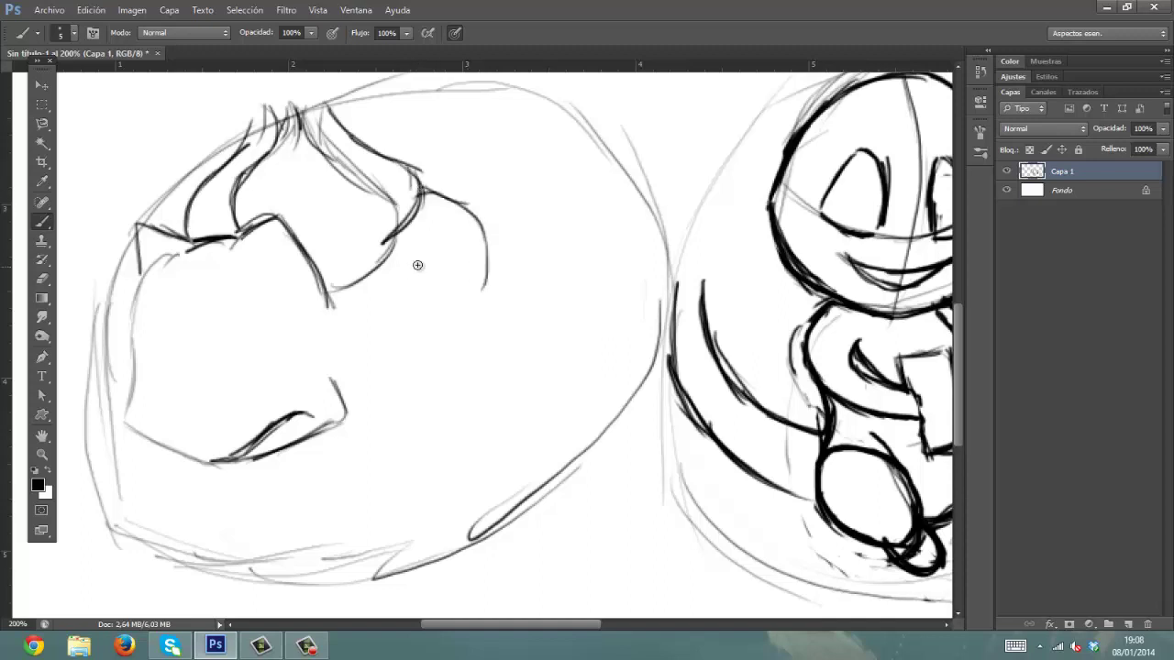
pyautogui.moveTo(416, 266)
pyautogui.mouseDown()
pyautogui.moveTo(436, 360)
pyautogui.moveTo(500, 312)
pyautogui.mouseUp()
pyautogui.moveTo(424, 189)
pyautogui.mouseDown()
pyautogui.moveTo(505, 303)
pyautogui.moveTo(431, 360)
pyautogui.mouseUp()
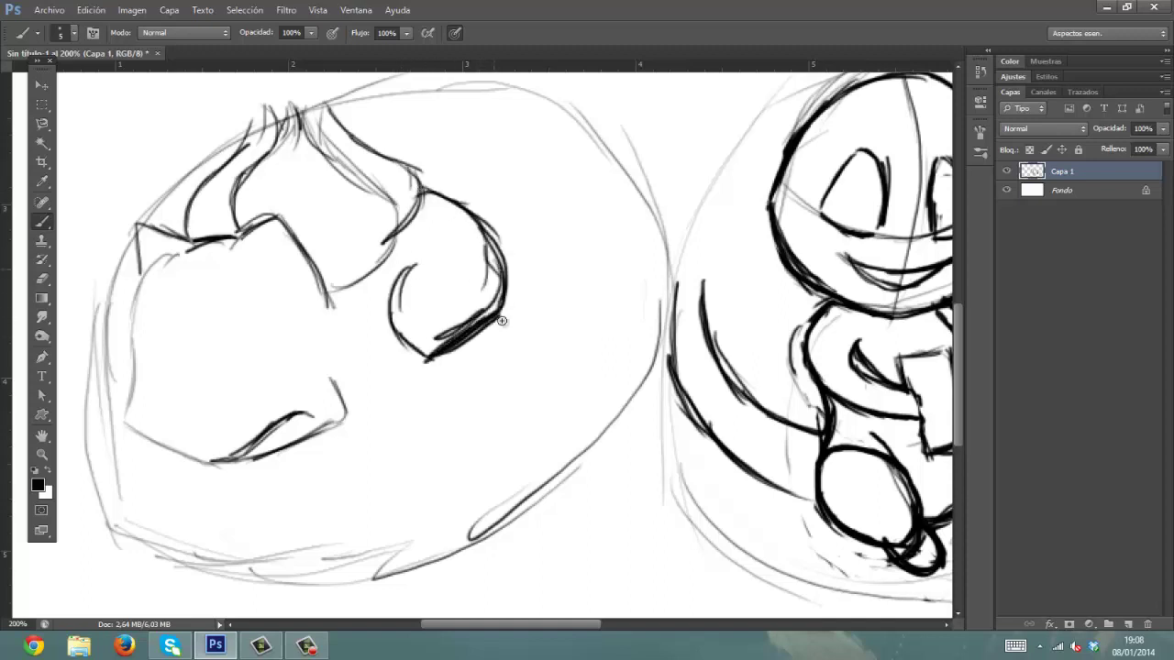
pyautogui.moveTo(486, 243); pyautogui.dragTo(503, 289)
pyautogui.moveTo(297, 444)
pyautogui.mouseDown()
pyautogui.moveTo(302, 473)
pyautogui.moveTo(418, 353)
pyautogui.moveTo(345, 475)
pyautogui.mouseUp()
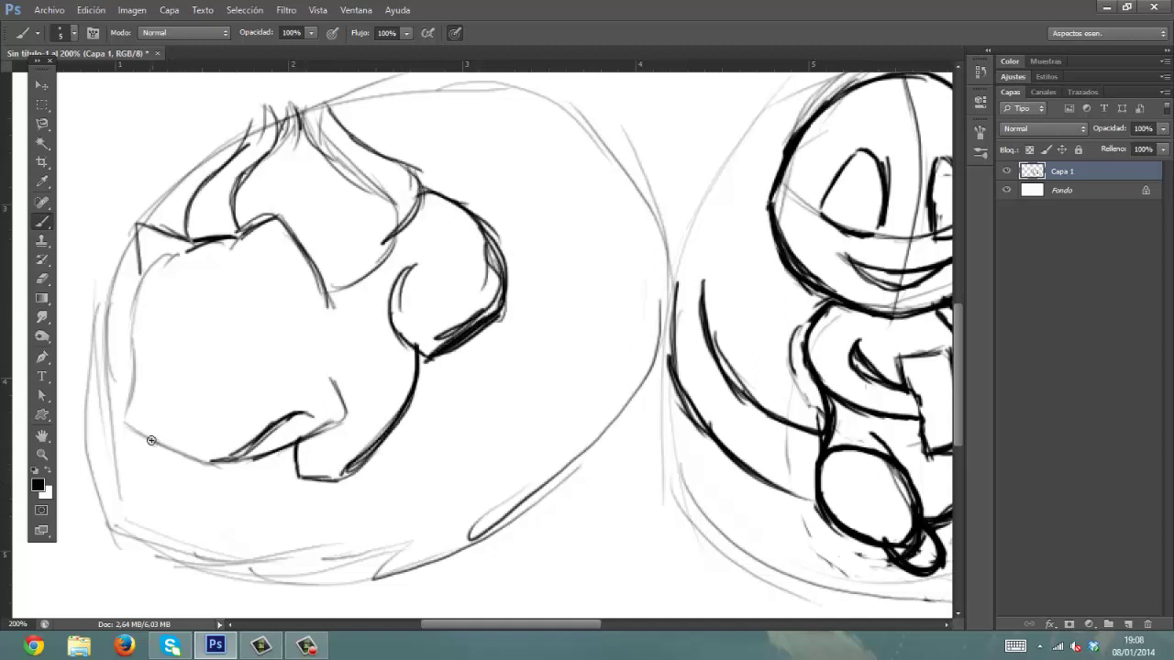
pyautogui.moveTo(146, 431)
pyautogui.mouseDown()
pyautogui.moveTo(186, 496)
pyautogui.moveTo(213, 479)
pyautogui.moveTo(703, 424)
pyautogui.moveTo(764, 361)
pyautogui.mouseUp()
# - Draw a curved guideline across the third character's face, two pointed eyes along it, and small nostrils above the mouth
pyautogui.hotkey('ctrl', '0')
pyautogui.hotkey('ctrl', '+')
pyautogui.hotkey('ctrl', '+')
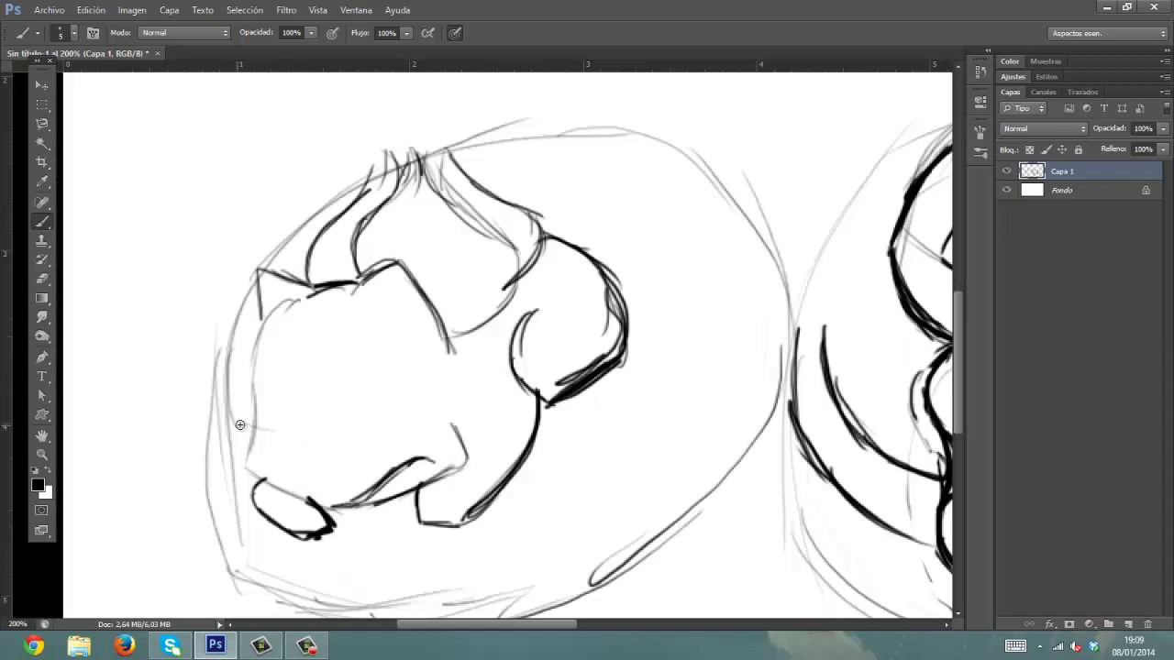
pyautogui.moveTo(241, 419)
pyautogui.mouseDown()
pyautogui.moveTo(372, 436)
pyautogui.moveTo(344, 434)
pyautogui.moveTo(432, 400)
pyautogui.moveTo(373, 430)
pyautogui.moveTo(380, 415)
pyautogui.moveTo(365, 434)
pyautogui.moveTo(410, 415)
pyautogui.moveTo(357, 438)
pyautogui.moveTo(402, 391)
pyautogui.moveTo(416, 417)
pyautogui.mouseUp()
pyautogui.moveTo(390, 383); pyautogui.dragTo(369, 410)
pyautogui.moveTo(316, 442)
pyautogui.mouseDown()
pyautogui.moveTo(269, 426)
pyautogui.moveTo(285, 395)
pyautogui.moveTo(310, 426)
pyautogui.moveTo(273, 416)
pyautogui.moveTo(307, 444)
pyautogui.mouseUp()
pyautogui.click(334, 492)
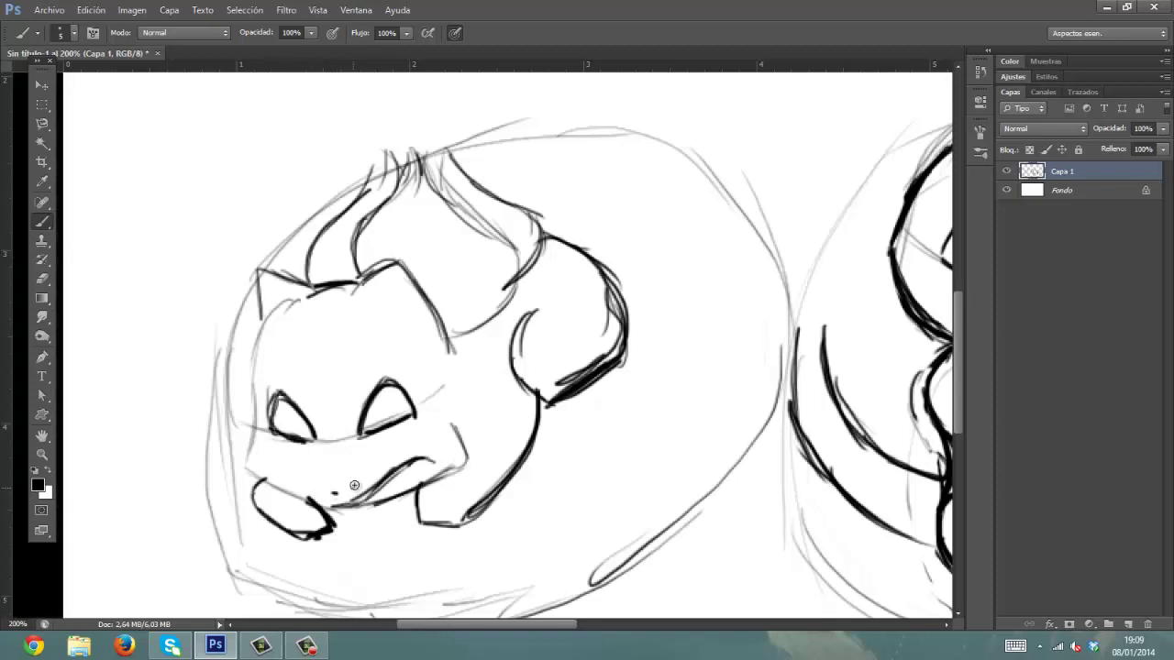
# - Draw a small trapezoid object below the third character's mouth and a long vine curving from its back around the body
pyautogui.moveTo(560, 428); pyautogui.dragTo(615, 409)
pyautogui.moveTo(408, 509)
pyautogui.mouseDown()
pyautogui.moveTo(391, 551)
pyautogui.moveTo(448, 548)
pyautogui.moveTo(440, 506)
pyautogui.mouseUp()
pyautogui.moveTo(605, 219)
pyautogui.mouseDown()
pyautogui.moveTo(715, 208)
pyautogui.moveTo(760, 303)
pyautogui.mouseUp()
pyautogui.moveTo(754, 243); pyautogui.dragTo(684, 437)
pyautogui.moveTo(731, 394); pyautogui.dragTo(571, 485)
pyautogui.moveTo(654, 438); pyautogui.dragTo(505, 539)
pyautogui.moveTo(490, 536); pyautogui.dragTo(471, 526)
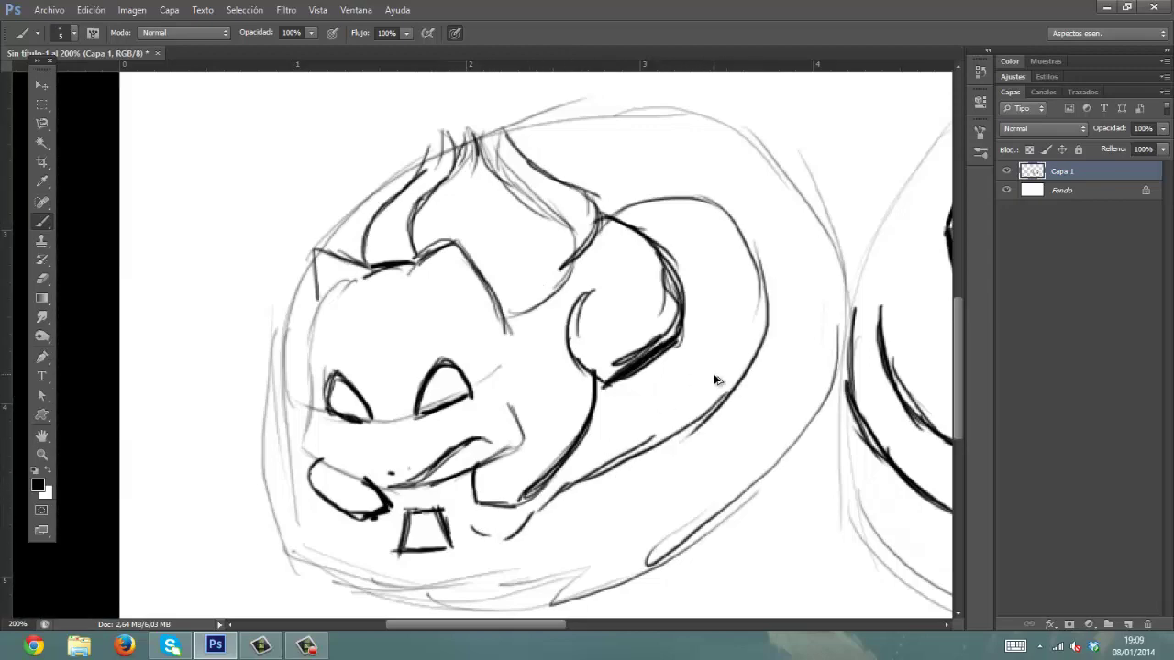
# - Undo the vine's end and redraw it reaching the trapezoid object, then add a second vine looping around the head's other side
pyautogui.hotkey('ctrl', 'alt', 'z')
pyautogui.hotkey('ctrl', 'alt', 'z')
pyautogui.moveTo(594, 474); pyautogui.dragTo(437, 534)
pyautogui.hotkey('ctrl', 'alt', 'z')
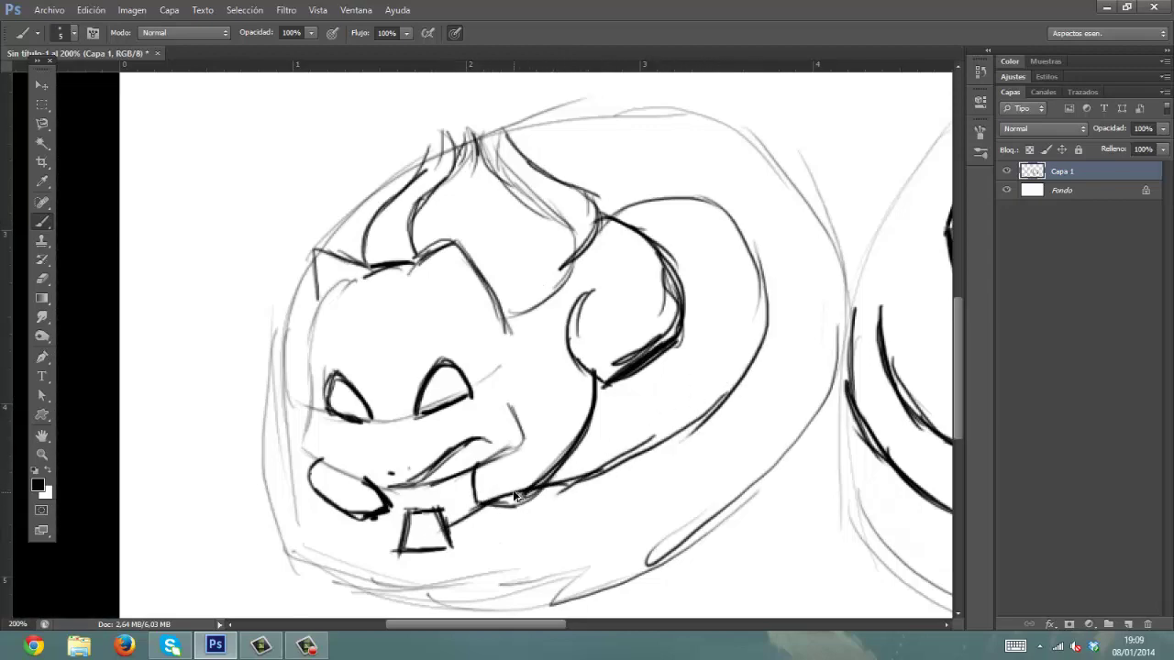
pyautogui.hotkey('ctrl', 'alt', 'z')
pyautogui.moveTo(511, 491)
pyautogui.mouseDown()
pyautogui.moveTo(437, 522)
pyautogui.moveTo(657, 437)
pyautogui.mouseUp()
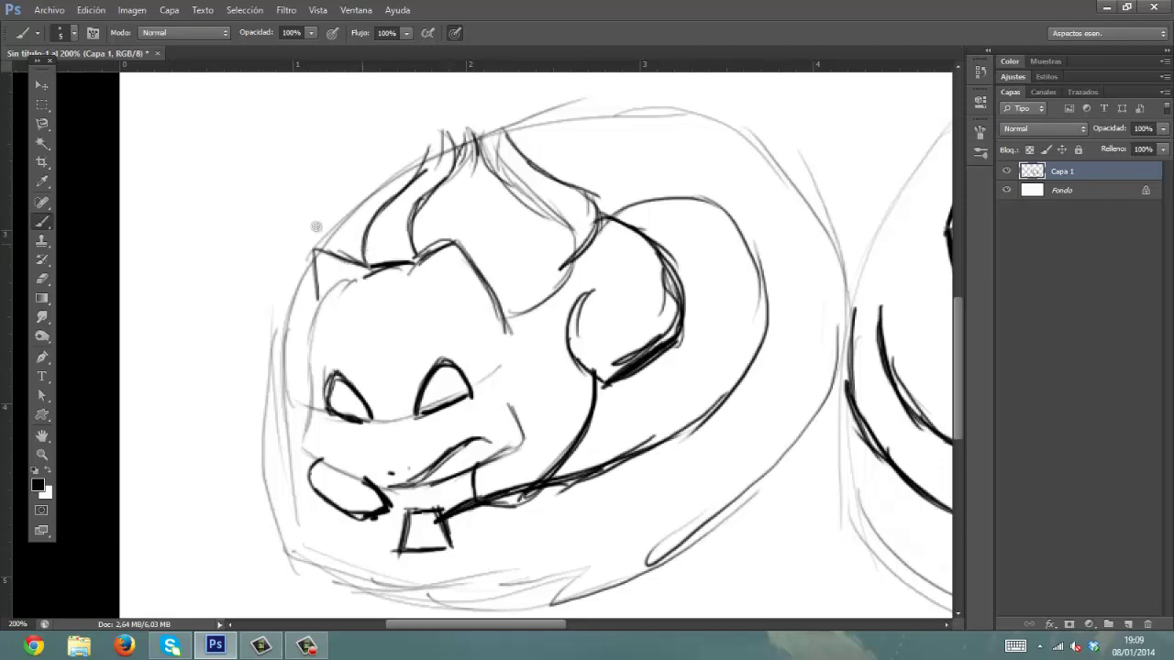
pyautogui.moveTo(356, 237)
pyautogui.mouseDown()
pyautogui.moveTo(203, 307)
pyautogui.moveTo(271, 424)
pyautogui.moveTo(363, 472)
pyautogui.moveTo(403, 520)
pyautogui.mouseUp()
pyautogui.moveTo(404, 520)
pyautogui.mouseDown()
pyautogui.moveTo(218, 376)
pyautogui.moveTo(297, 429)
pyautogui.mouseUp()
# - Select the third character with a rectangular marquee and shift it toward the other two characters
pyautogui.hotkey('ctrl', '0')
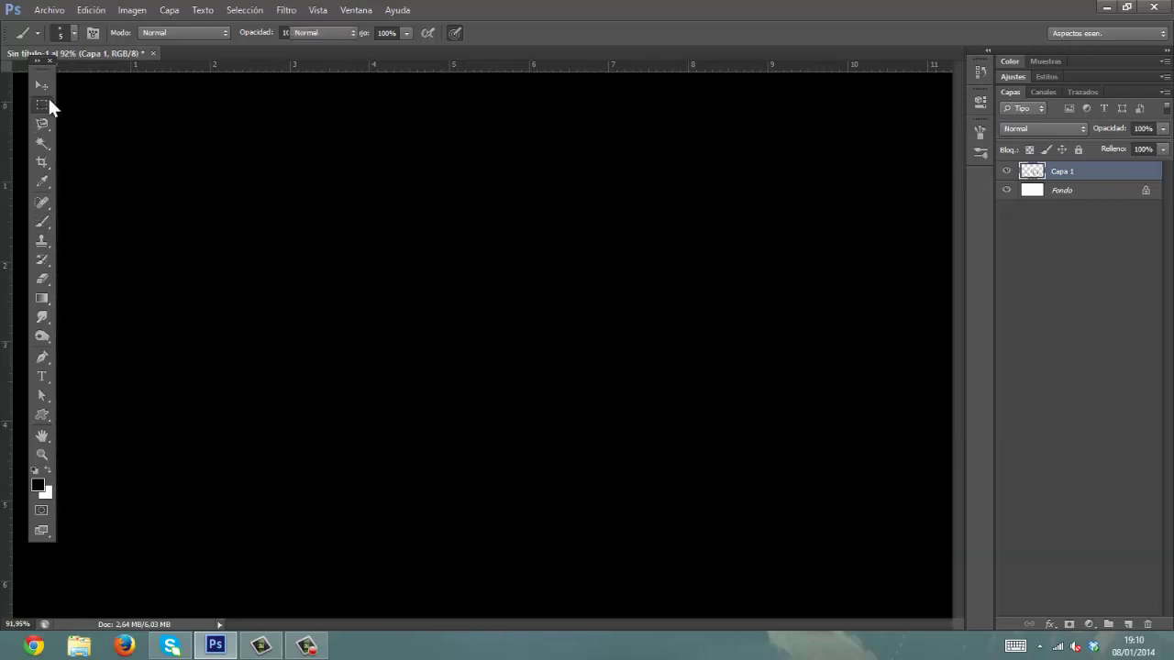
pyautogui.click(42, 104)
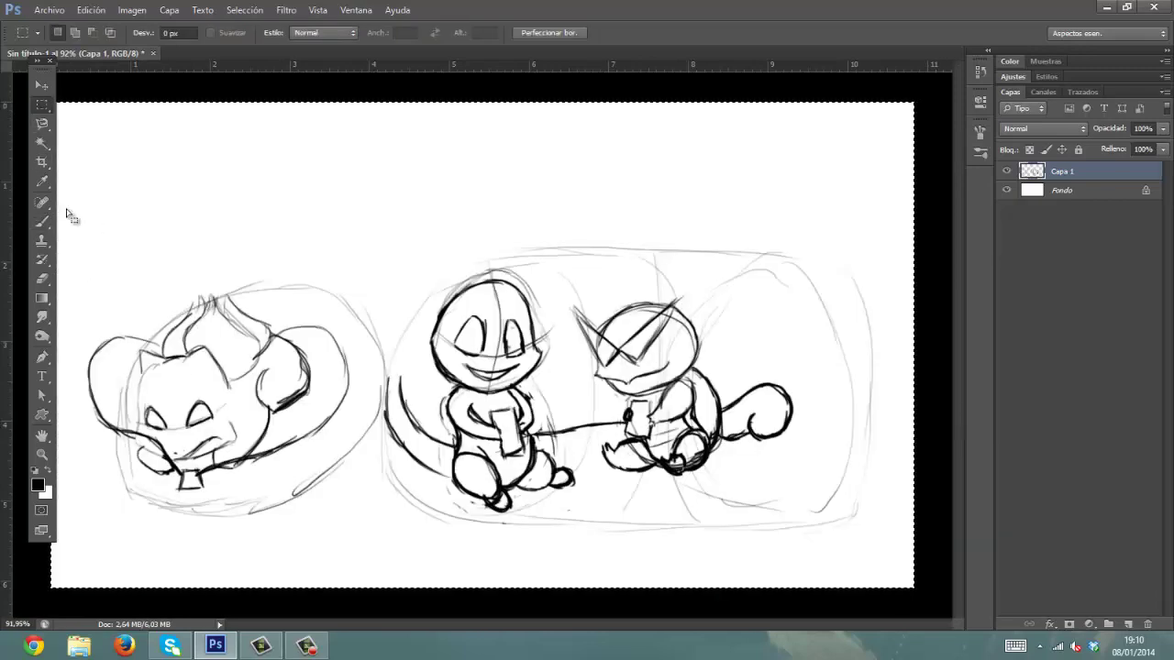
pyautogui.moveTo(61, 244); pyautogui.dragTo(380, 511)
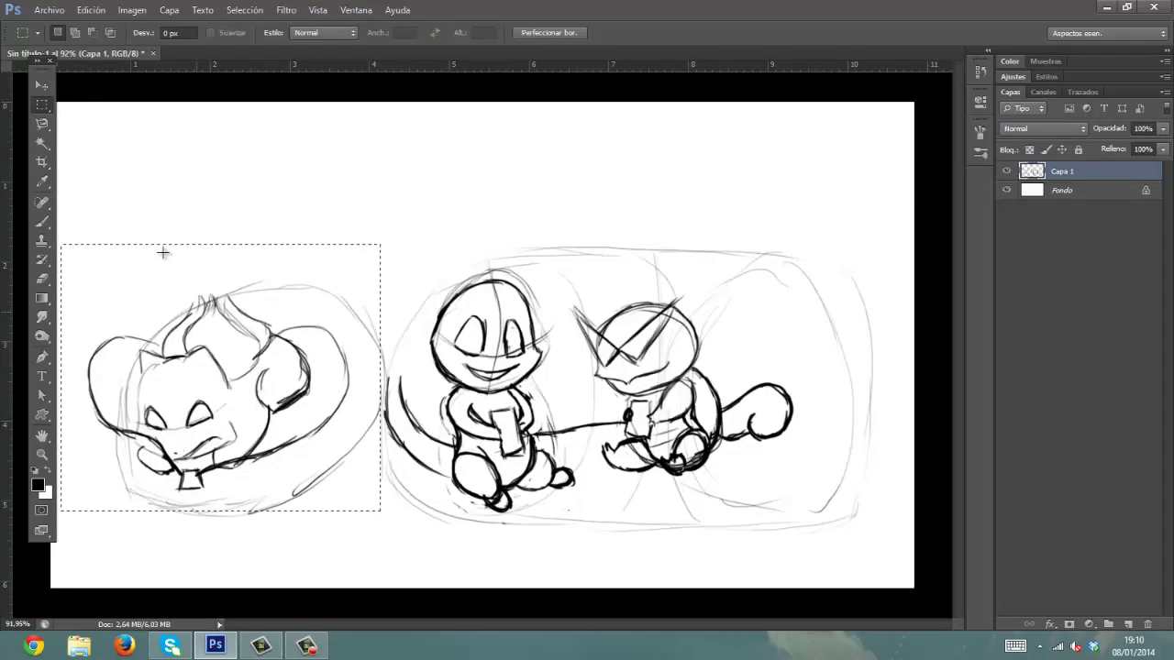
pyautogui.press('v')
pyautogui.hotkey('shift', 'Right')
pyautogui.hotkey('shift', 'Right')
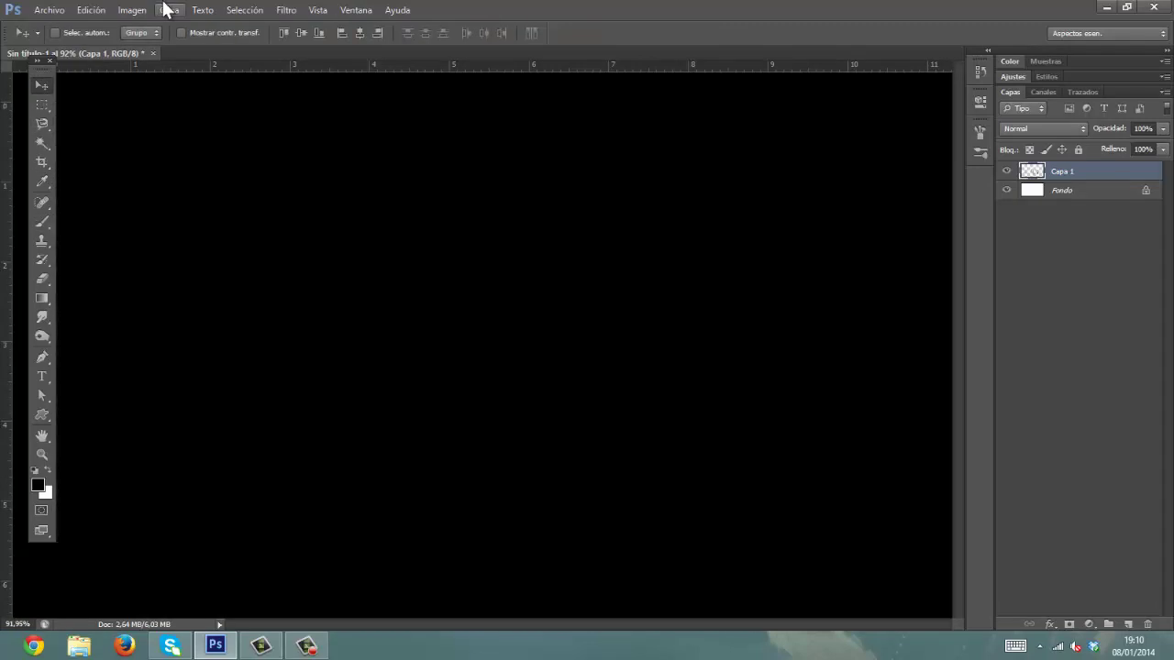
# - Rotate the third character about 10 degrees clockwise, move it slightly closer to the middle character, and deselect it
pyautogui.hotkey('ctrl', 't')
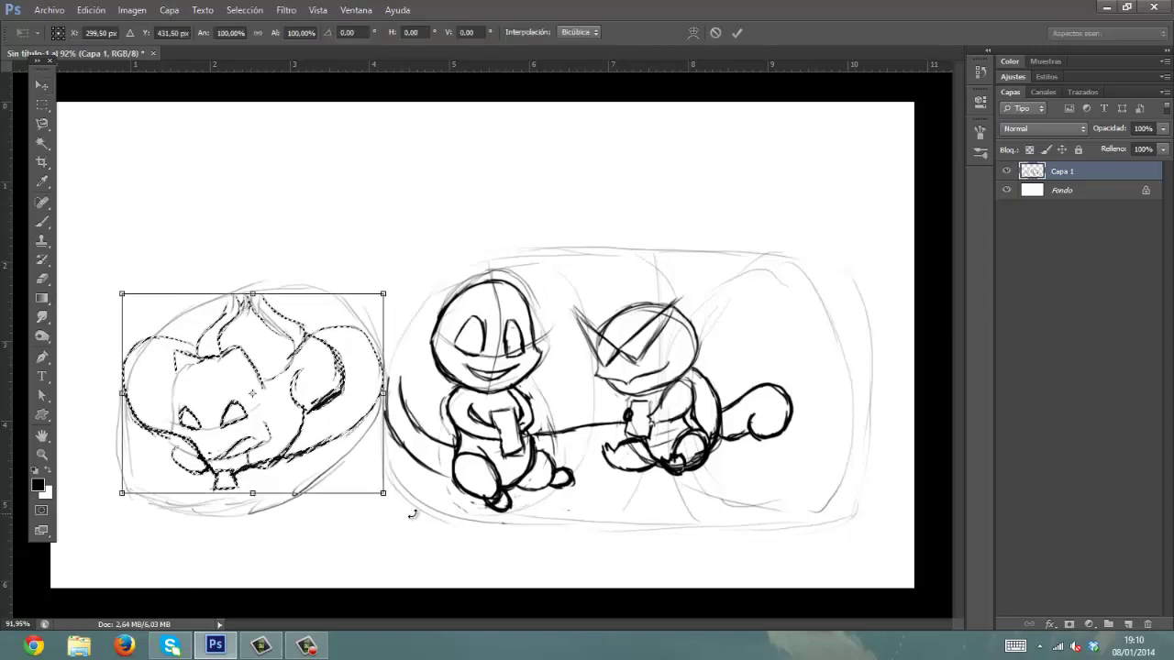
pyautogui.moveTo(411, 514); pyautogui.dragTo(380, 534)
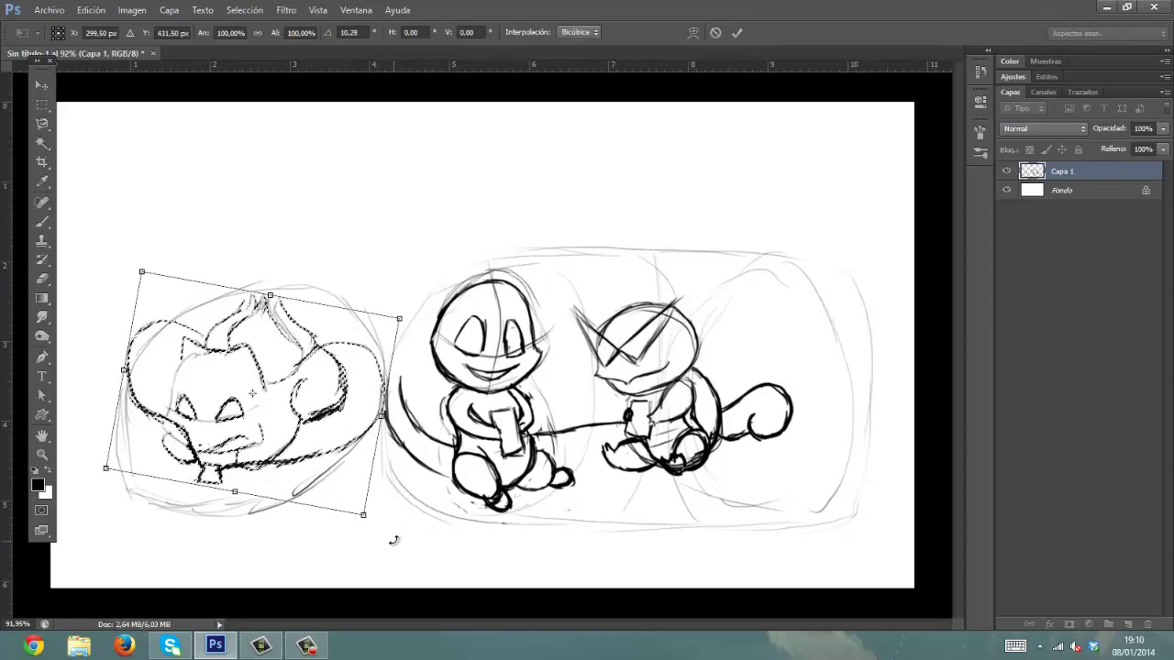
pyautogui.press('Escape')
pyautogui.moveTo(284, 371)
pyautogui.mouseDown()
pyautogui.moveTo(305, 353)
pyautogui.moveTo(295, 375)
pyautogui.mouseUp()
pyautogui.hotkey('ctrl', 'd')
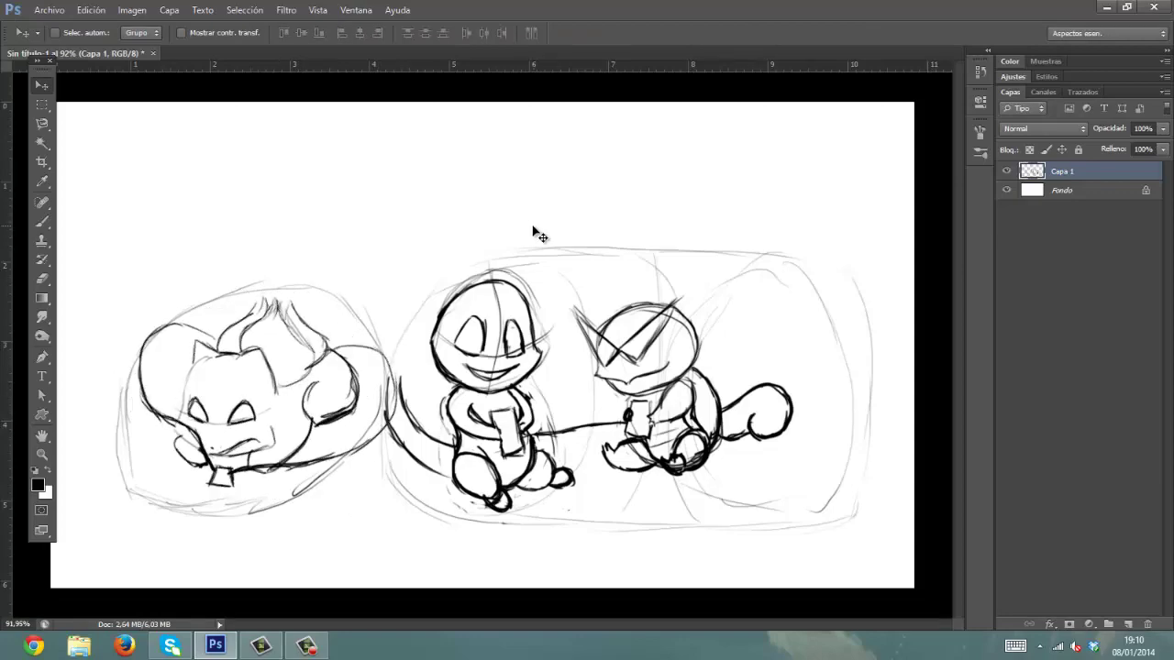
# - Scale the entire sketch layer up to about 122%, reposition it so all three characters fit the canvas, and deselect
pyautogui.hotkey('ctrl', 'a')
pyautogui.hotkey('ctrl', 't')
pyautogui.moveTo(478, 363)
pyautogui.mouseDown()
pyautogui.moveTo(495, 391)
pyautogui.moveTo(478, 358)
pyautogui.moveTo(468, 363)
pyautogui.mouseUp()
pyautogui.hotkey('ctrl', '-')
pyautogui.hotkey('ctrl', '-')
pyautogui.moveTo(712, 215); pyautogui.dragTo(769, 170)
pyautogui.moveTo(540, 358); pyautogui.dragTo(526, 374)
pyautogui.moveTo(761, 194); pyautogui.dragTo(799, 174)
pyautogui.moveTo(513, 372); pyautogui.dragTo(503, 383)
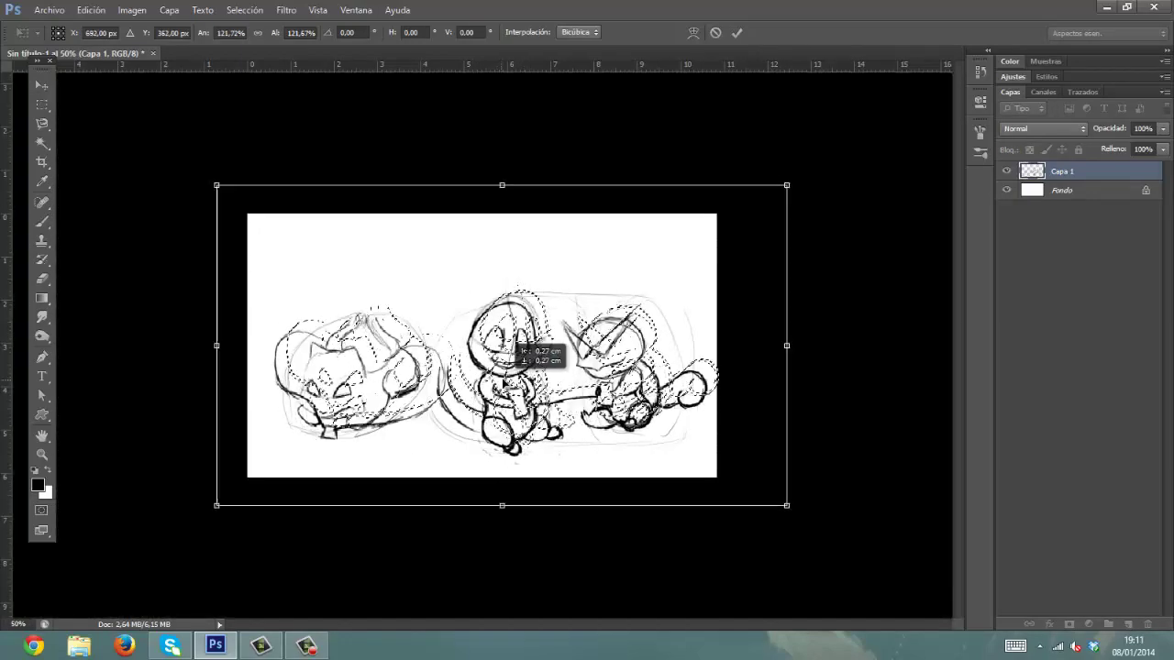
pyautogui.moveTo(511, 341); pyautogui.dragTo(512, 341)
pyautogui.press('Return')
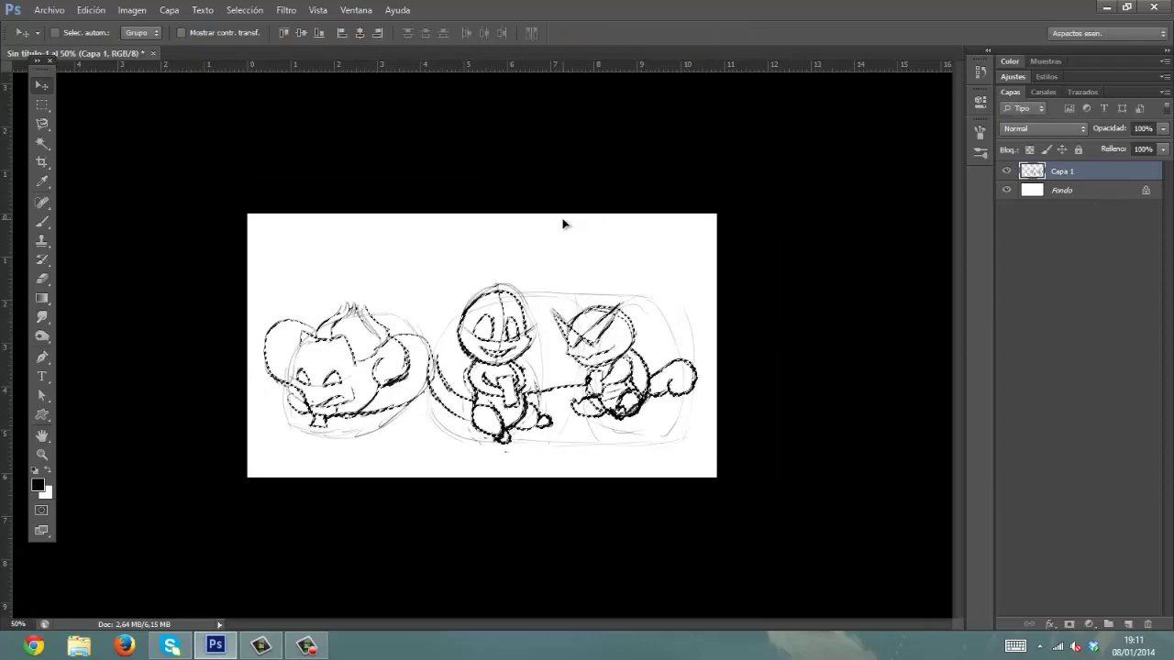
pyautogui.hotkey('ctrl', 'd')
# - Fill the Fondo layer with white to clear the guide shapes, and make Capa 1 active again
pyautogui.hotkey('ctrl', '+')
pyautogui.hotkey('ctrl', '+')
pyautogui.click(1030, 194)
pyautogui.hotkey('ctrl', 'BackSpace')
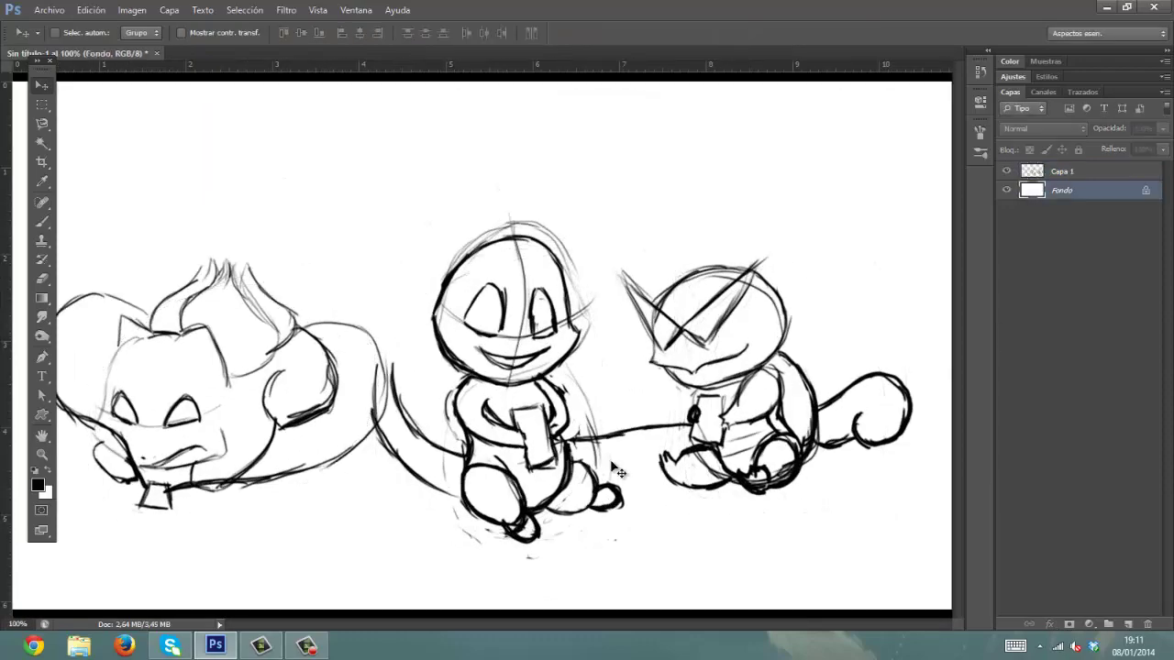
pyautogui.click(1034, 177)
# - Erase the stray guide marks beside the middle character, the near part of its cable, and its belly and far thigh edges
pyautogui.hotkey('ctrl', '+')
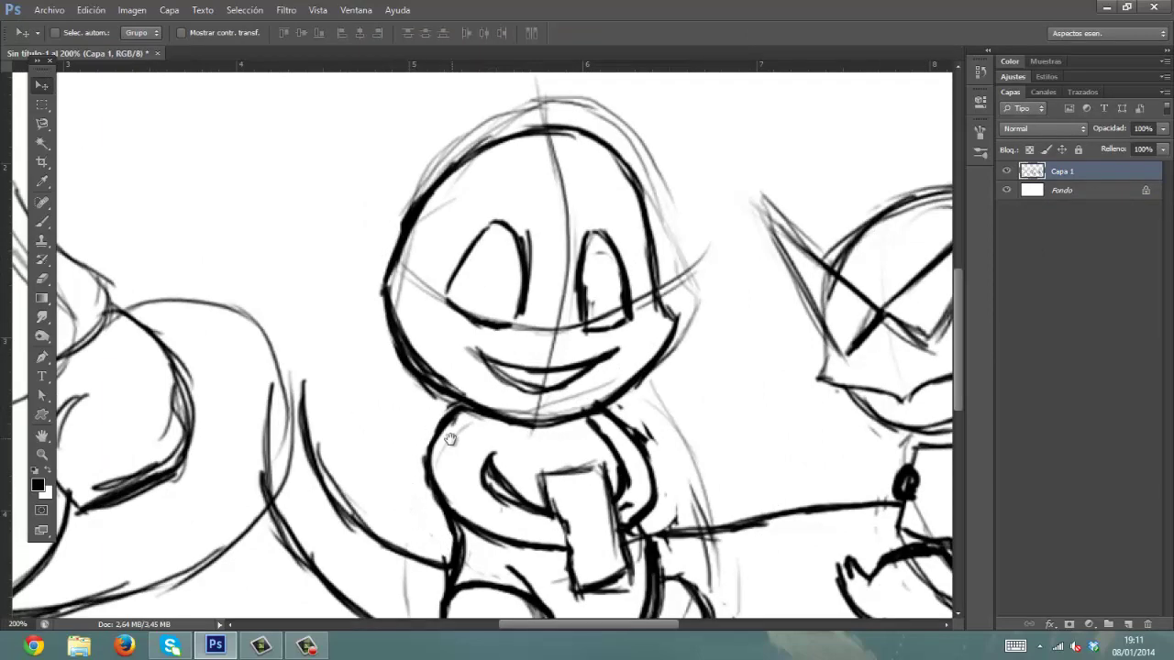
pyautogui.moveTo(450, 440); pyautogui.dragTo(478, 251)
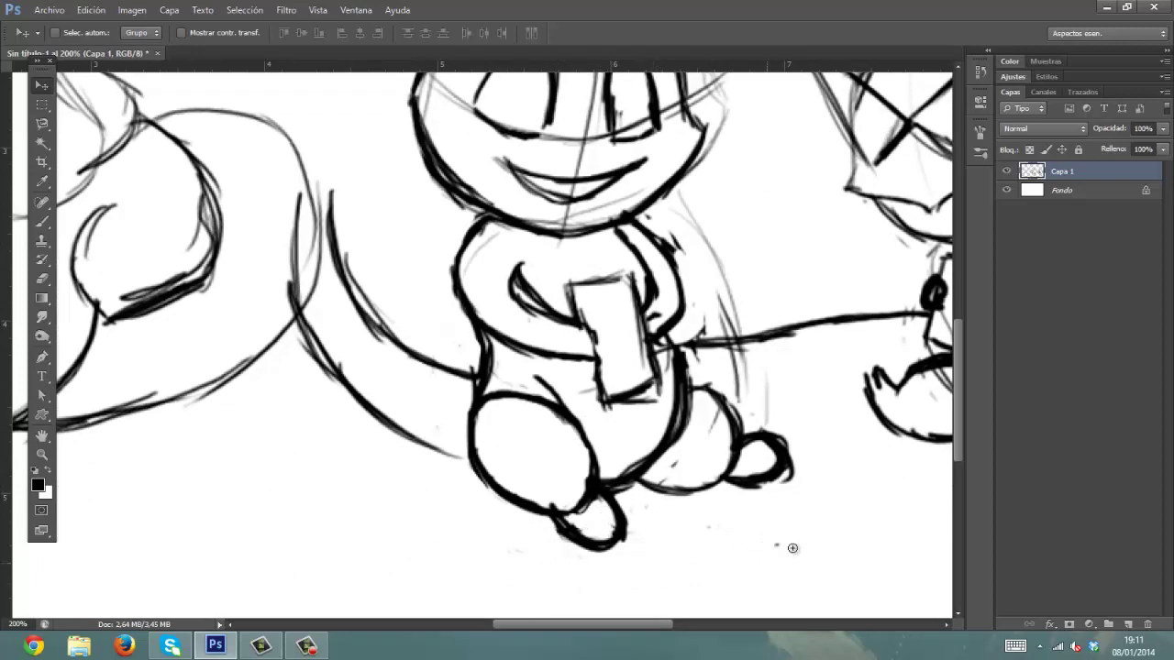
pyautogui.moveTo(787, 484); pyautogui.dragTo(793, 473)
pyautogui.moveTo(732, 318); pyautogui.dragTo(704, 376)
pyautogui.moveTo(700, 354); pyautogui.dragTo(738, 476)
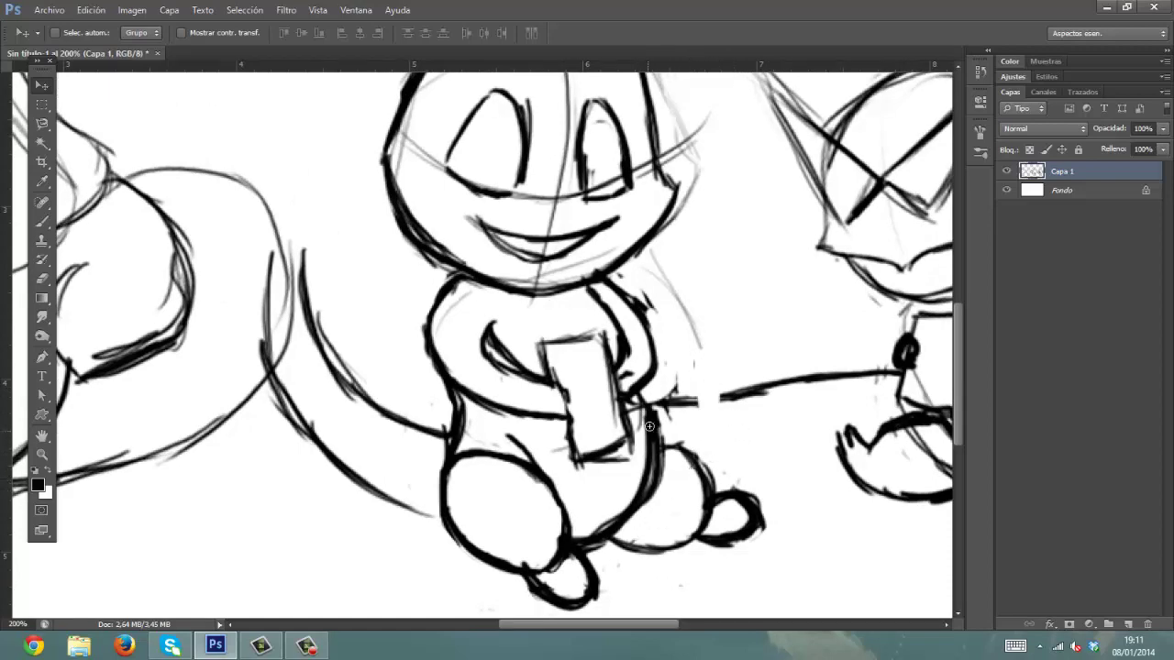
pyautogui.moveTo(649, 427)
pyautogui.mouseDown()
pyautogui.moveTo(644, 488)
pyautogui.moveTo(656, 450)
pyautogui.mouseUp()
pyautogui.moveTo(716, 472); pyautogui.dragTo(706, 527)
pyautogui.moveTo(658, 442)
pyautogui.mouseDown()
pyautogui.moveTo(639, 463)
pyautogui.moveTo(623, 429)
pyautogui.mouseUp()
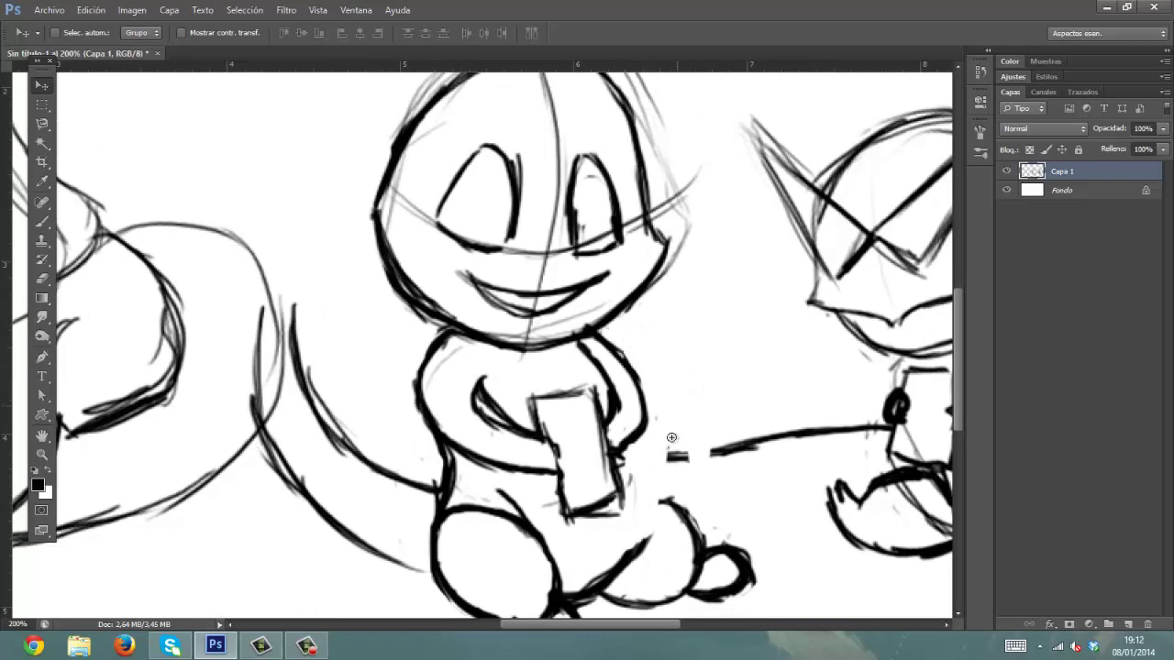
# - Redraw the middle character's belly curve with the brush and join its far thigh to the foot with continuous lines
pyautogui.click(42, 222)
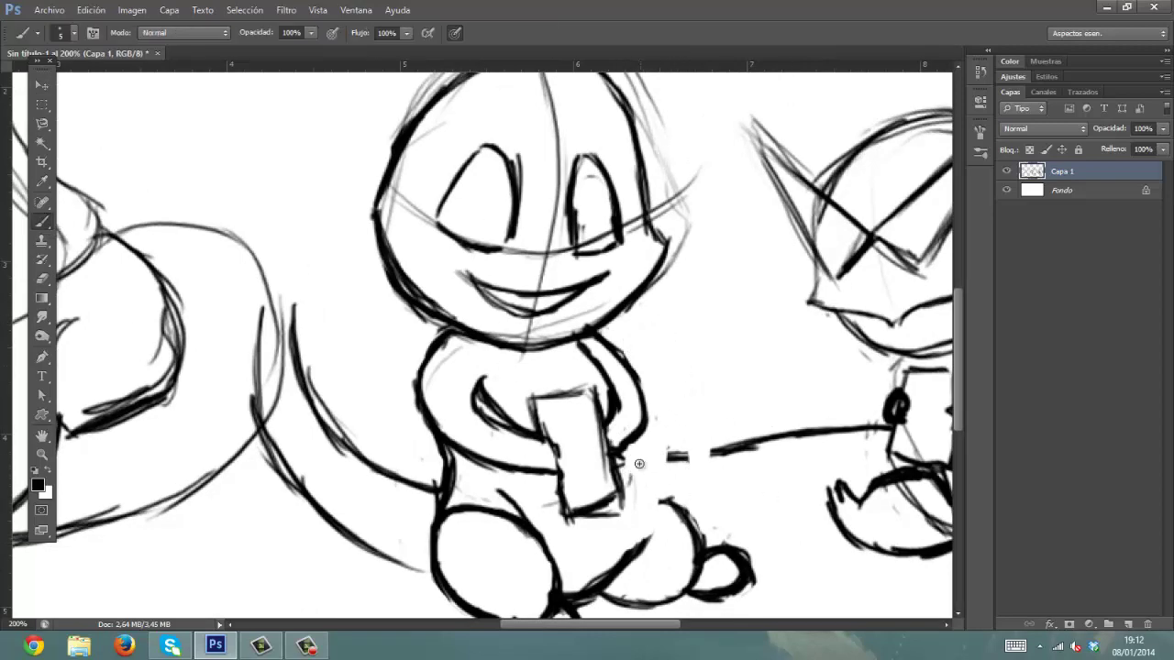
pyautogui.moveTo(623, 455)
pyautogui.mouseDown()
pyautogui.moveTo(640, 510)
pyautogui.moveTo(627, 559)
pyautogui.mouseUp()
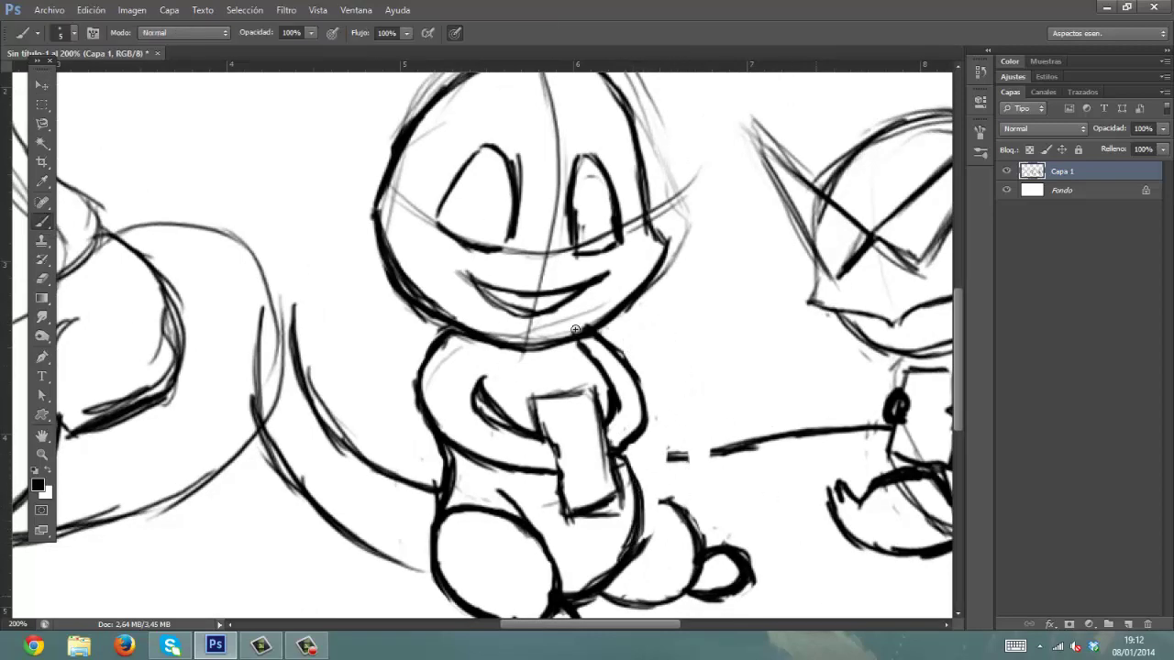
pyautogui.moveTo(633, 473); pyautogui.dragTo(734, 552)
pyautogui.moveTo(629, 606); pyautogui.dragTo(700, 595)
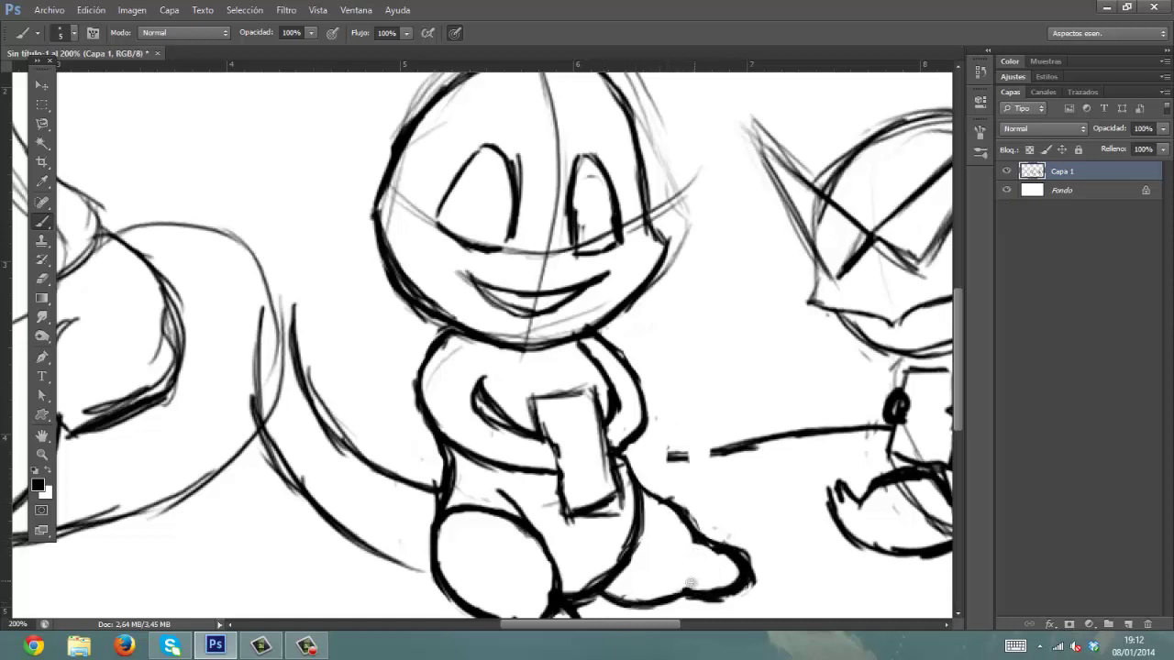
# - Reshape the middle character's far foot into a longer upturned form, open the near leg into its foot, and add claws to both
pyautogui.moveTo(782, 494); pyautogui.dragTo(825, 415)
pyautogui.moveTo(773, 475)
pyautogui.mouseDown()
pyautogui.moveTo(797, 481)
pyautogui.moveTo(784, 501)
pyautogui.moveTo(796, 509)
pyautogui.mouseUp()
pyautogui.moveTo(739, 441)
pyautogui.mouseDown()
pyautogui.moveTo(768, 492)
pyautogui.moveTo(750, 485)
pyautogui.moveTo(803, 525)
pyautogui.moveTo(813, 548)
pyautogui.moveTo(794, 560)
pyautogui.mouseUp()
pyautogui.moveTo(796, 552); pyautogui.dragTo(818, 526)
pyautogui.moveTo(782, 485); pyautogui.dragTo(827, 492)
pyautogui.hotkey('ctrl', 'z')
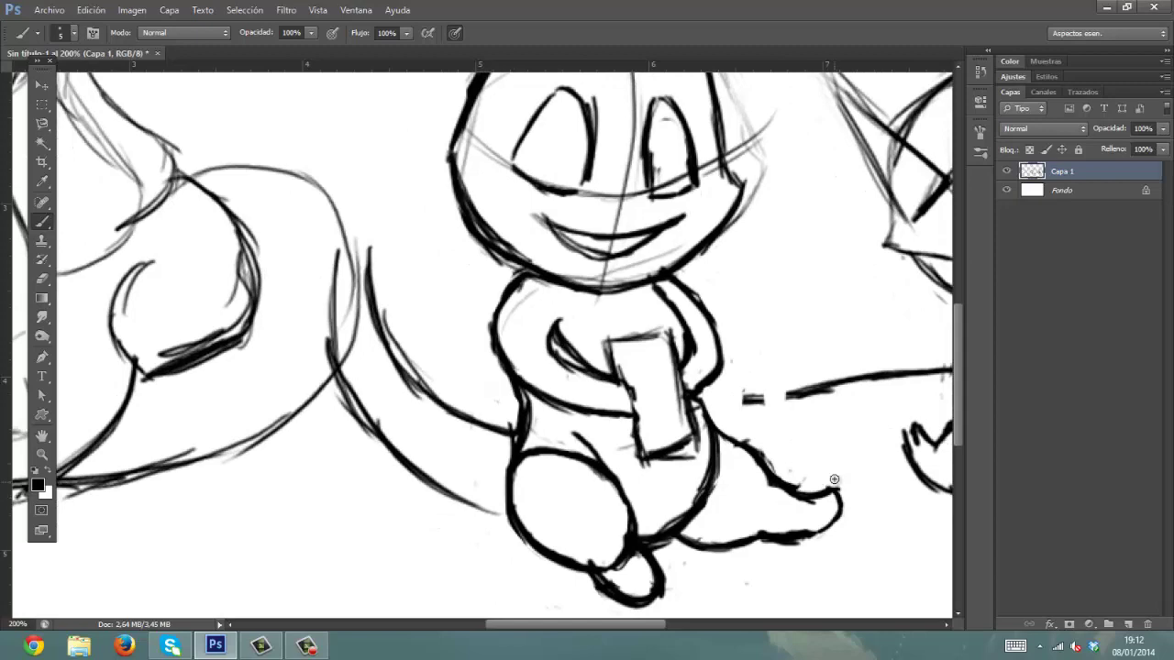
pyautogui.moveTo(901, 438); pyautogui.dragTo(876, 408)
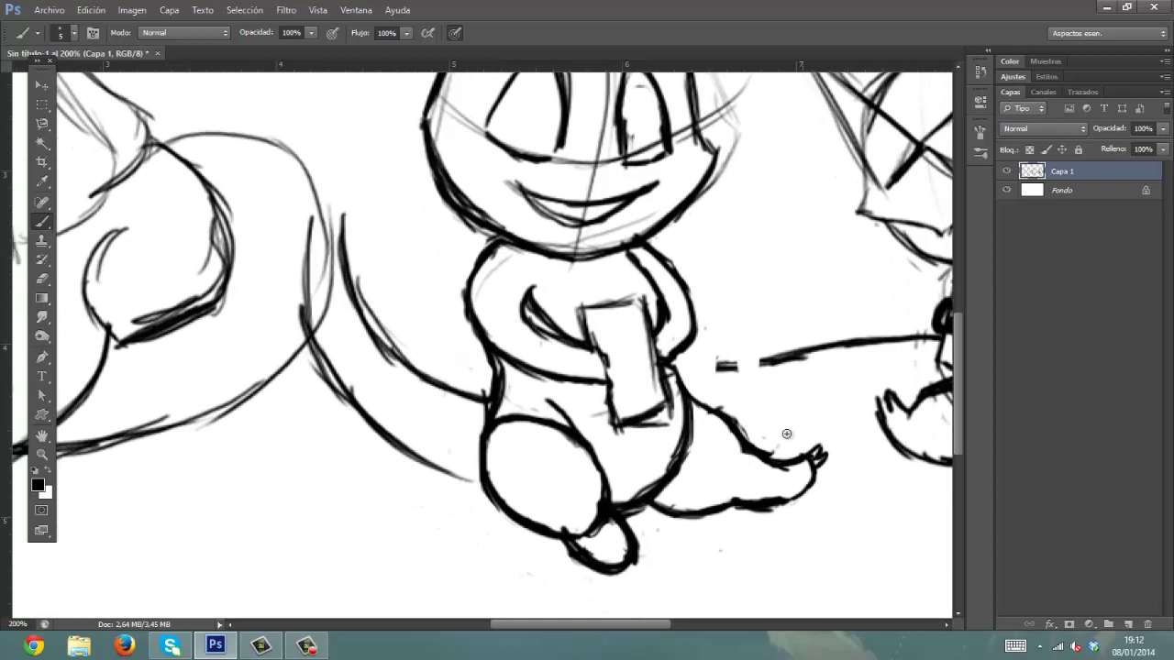
pyautogui.moveTo(585, 533)
pyautogui.mouseDown()
pyautogui.moveTo(602, 522)
pyautogui.moveTo(594, 517)
pyautogui.mouseUp()
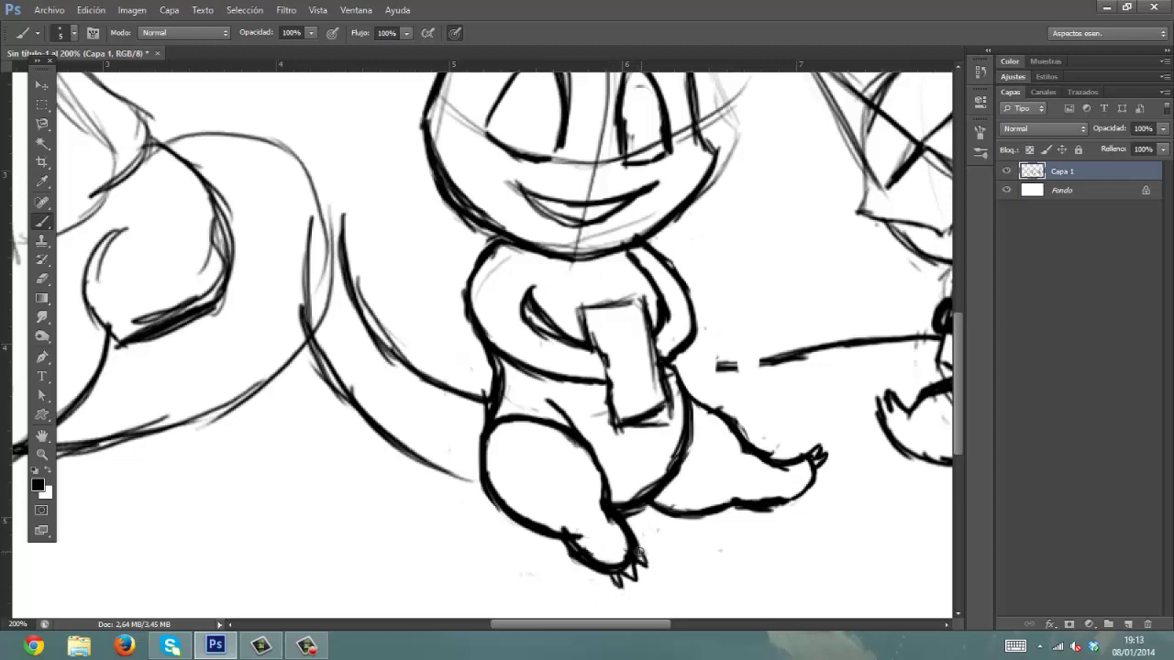
# - Erase the middle character's smile, the lower face guidelines, and the jaw outline on the near side
pyautogui.moveTo(619, 231); pyautogui.dragTo(631, 362)
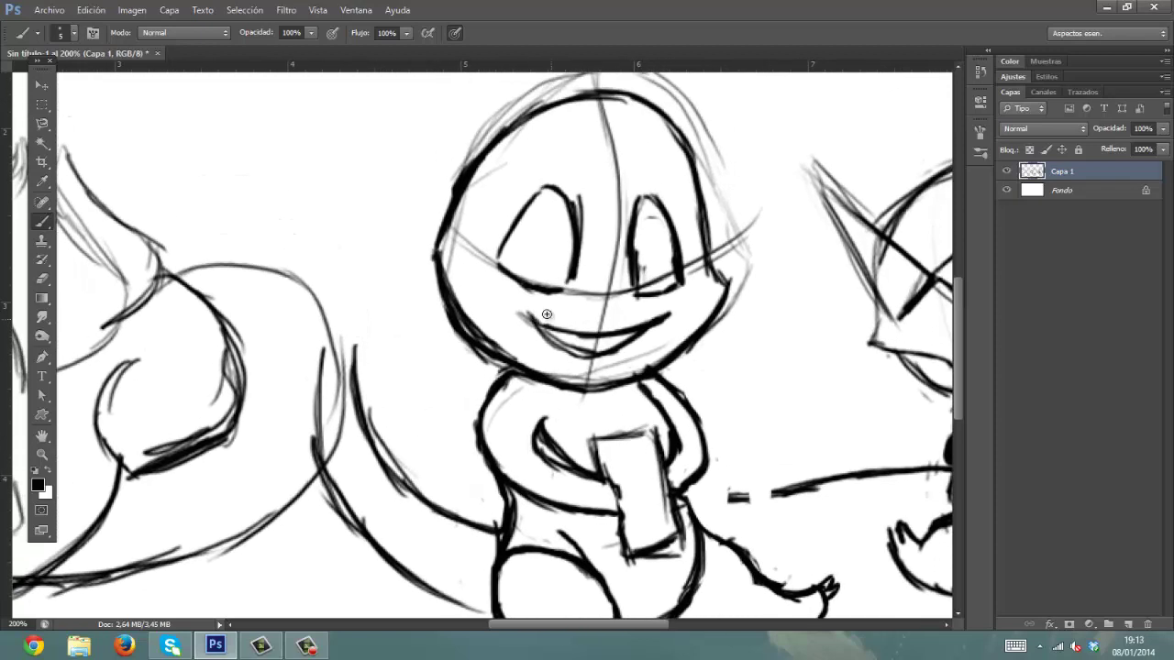
pyautogui.moveTo(547, 315)
pyautogui.mouseDown()
pyautogui.moveTo(562, 332)
pyautogui.moveTo(616, 346)
pyautogui.moveTo(660, 316)
pyautogui.mouseUp()
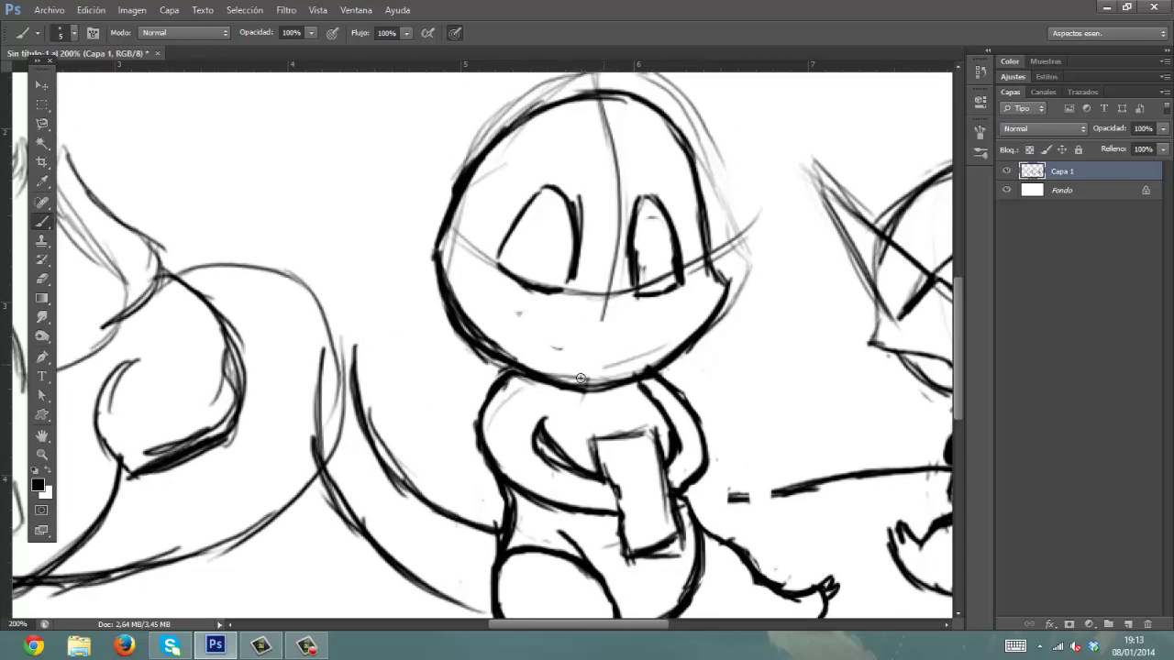
pyautogui.moveTo(580, 378)
pyautogui.mouseDown()
pyautogui.moveTo(595, 371)
pyautogui.moveTo(450, 321)
pyautogui.moveTo(512, 336)
pyautogui.moveTo(467, 219)
pyautogui.moveTo(486, 268)
pyautogui.moveTo(585, 309)
pyautogui.moveTo(618, 305)
pyautogui.mouseUp()
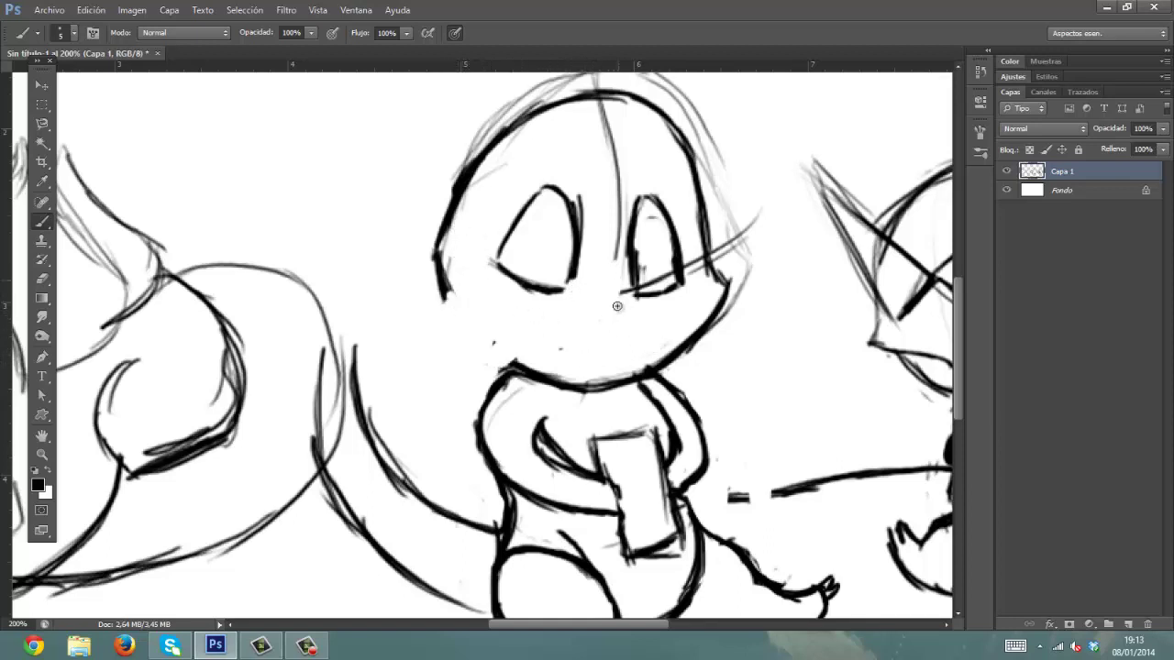
# - Redraw the middle character's jaw as a straighter line from cheek to chin and tidy where it meets the shoulder
pyautogui.moveTo(447, 281)
pyautogui.mouseDown()
pyautogui.moveTo(496, 342)
pyautogui.moveTo(586, 388)
pyautogui.mouseUp()
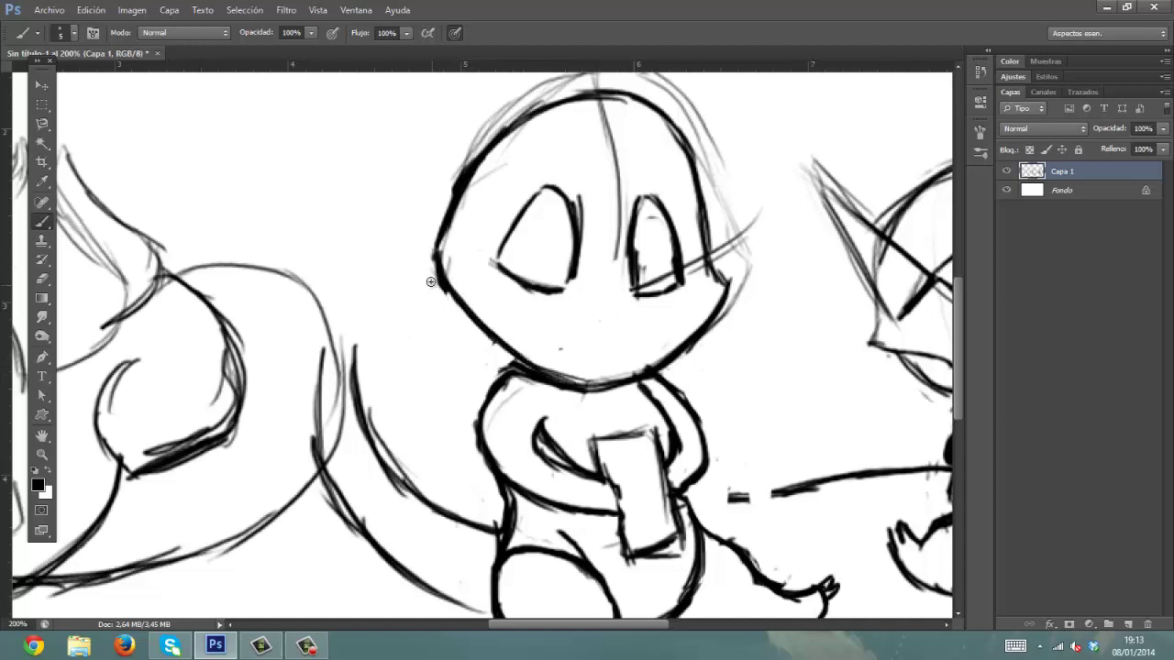
pyautogui.hotkey('ctrl', 'alt', 'z')
pyautogui.hotkey('ctrl', 'alt', 'z')
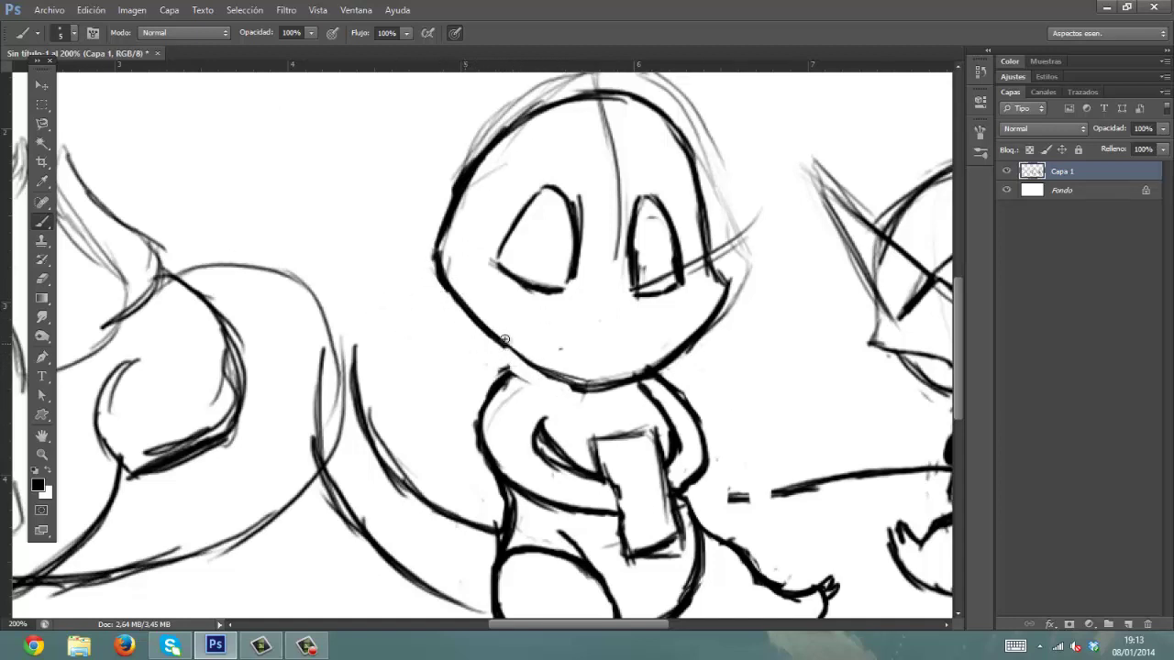
pyautogui.moveTo(505, 346); pyautogui.dragTo(550, 374)
# - Erase the remaining construction lines around and inside the middle character's head
pyautogui.moveTo(502, 404)
pyautogui.mouseDown()
pyautogui.moveTo(456, 466)
pyautogui.moveTo(470, 445)
pyautogui.mouseUp()
pyautogui.moveTo(698, 313)
pyautogui.mouseDown()
pyautogui.moveTo(688, 297)
pyautogui.moveTo(677, 323)
pyautogui.moveTo(699, 345)
pyautogui.mouseUp()
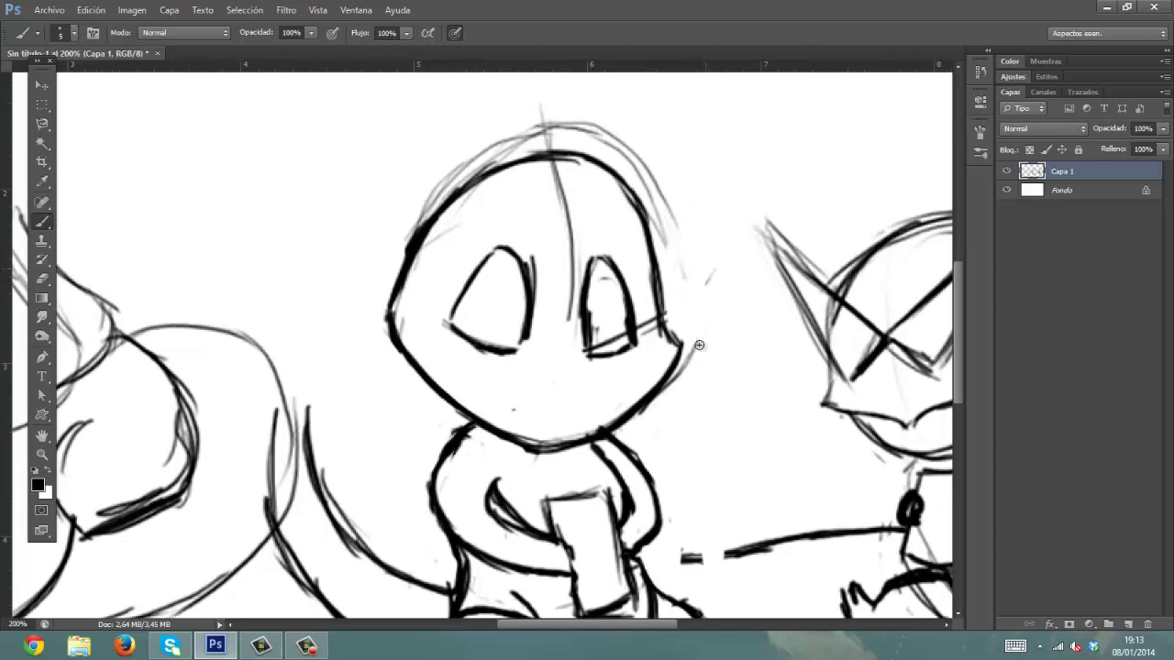
pyautogui.moveTo(719, 259)
pyautogui.mouseDown()
pyautogui.moveTo(656, 179)
pyautogui.moveTo(648, 206)
pyautogui.moveTo(567, 127)
pyautogui.moveTo(580, 126)
pyautogui.moveTo(483, 157)
pyautogui.moveTo(418, 225)
pyautogui.moveTo(474, 149)
pyautogui.mouseUp()
pyautogui.moveTo(636, 181)
pyautogui.mouseDown()
pyautogui.moveTo(560, 175)
pyautogui.moveTo(576, 313)
pyautogui.moveTo(610, 341)
pyautogui.moveTo(639, 313)
pyautogui.mouseUp()
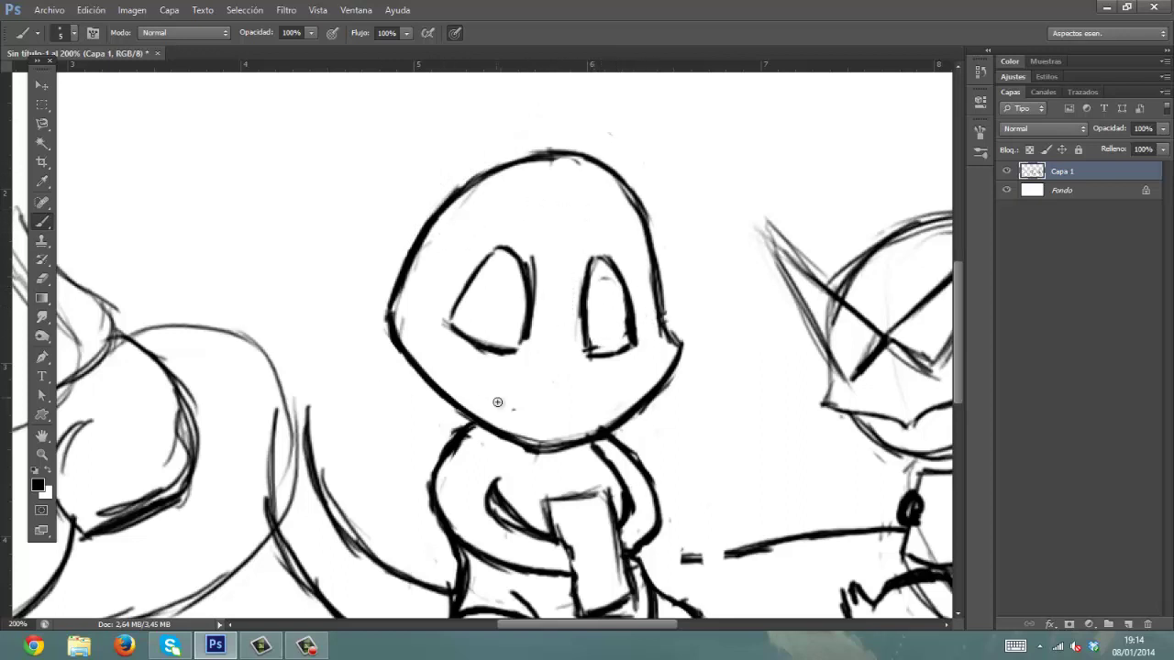
# - Draw an open smiling mouth with two fangs and small nostrils on the middle character's face
pyautogui.moveTo(481, 380)
pyautogui.mouseDown()
pyautogui.moveTo(561, 405)
pyautogui.moveTo(624, 378)
pyautogui.moveTo(536, 424)
pyautogui.moveTo(620, 383)
pyautogui.mouseUp()
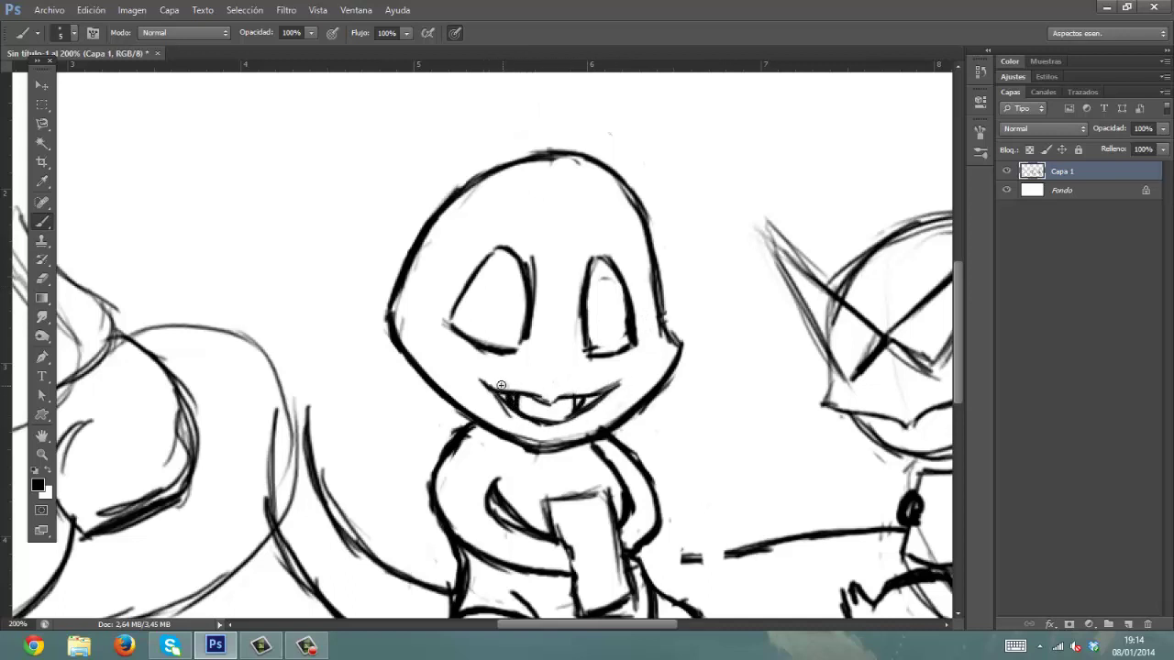
pyautogui.moveTo(515, 414); pyautogui.dragTo(566, 420)
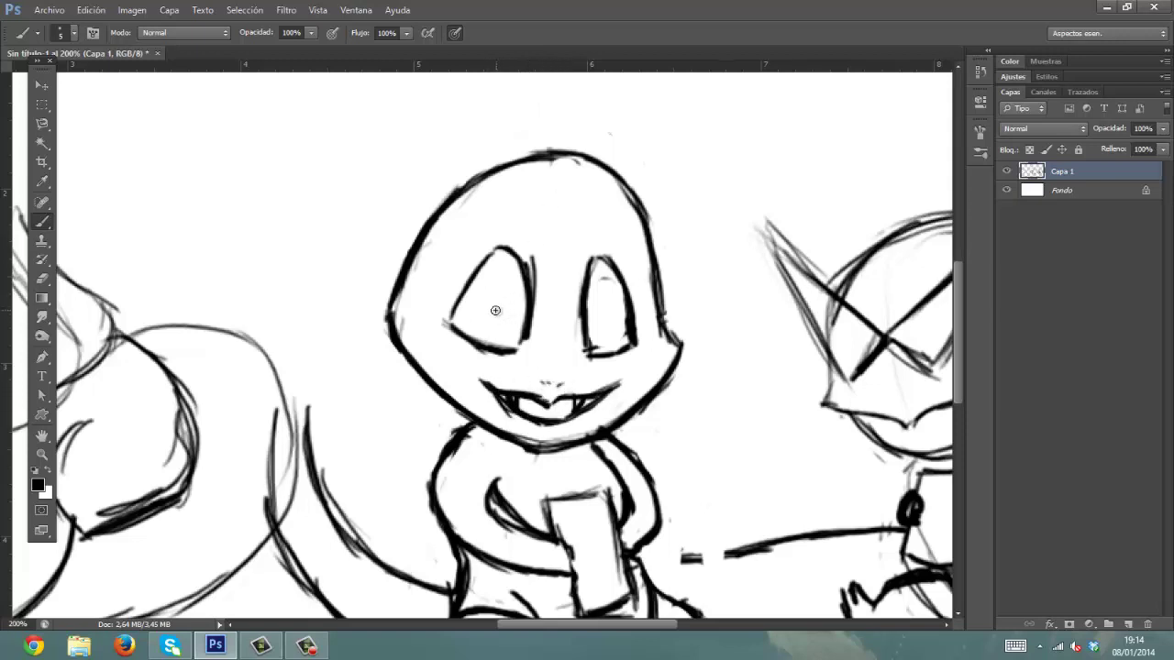
# - Fill both of the middle character's eyes with black irises and pupils, leaving small white highlights and white lower areas
pyautogui.moveTo(502, 306)
pyautogui.mouseDown()
pyautogui.moveTo(491, 325)
pyautogui.moveTo(518, 299)
pyautogui.moveTo(495, 337)
pyautogui.moveTo(514, 279)
pyautogui.moveTo(492, 292)
pyautogui.mouseUp()
pyautogui.moveTo(508, 255)
pyautogui.mouseDown()
pyautogui.moveTo(523, 302)
pyautogui.moveTo(468, 295)
pyautogui.mouseUp()
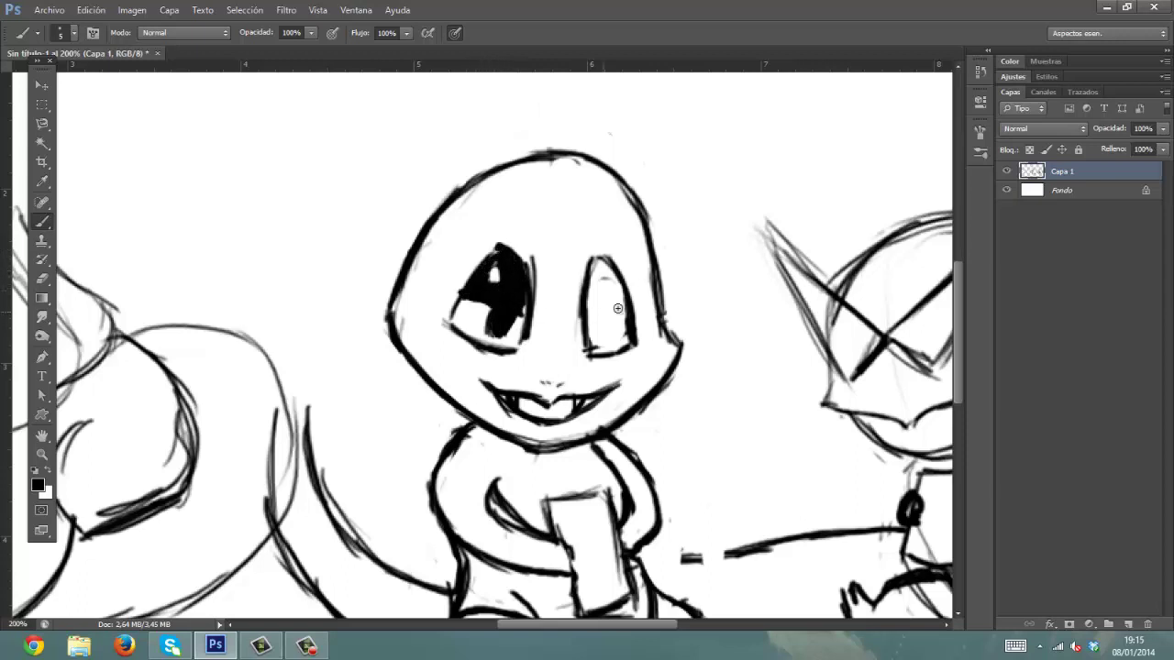
pyautogui.moveTo(596, 327)
pyautogui.mouseDown()
pyautogui.moveTo(605, 321)
pyautogui.moveTo(595, 299)
pyautogui.moveTo(612, 293)
pyautogui.moveTo(601, 287)
pyautogui.mouseUp()
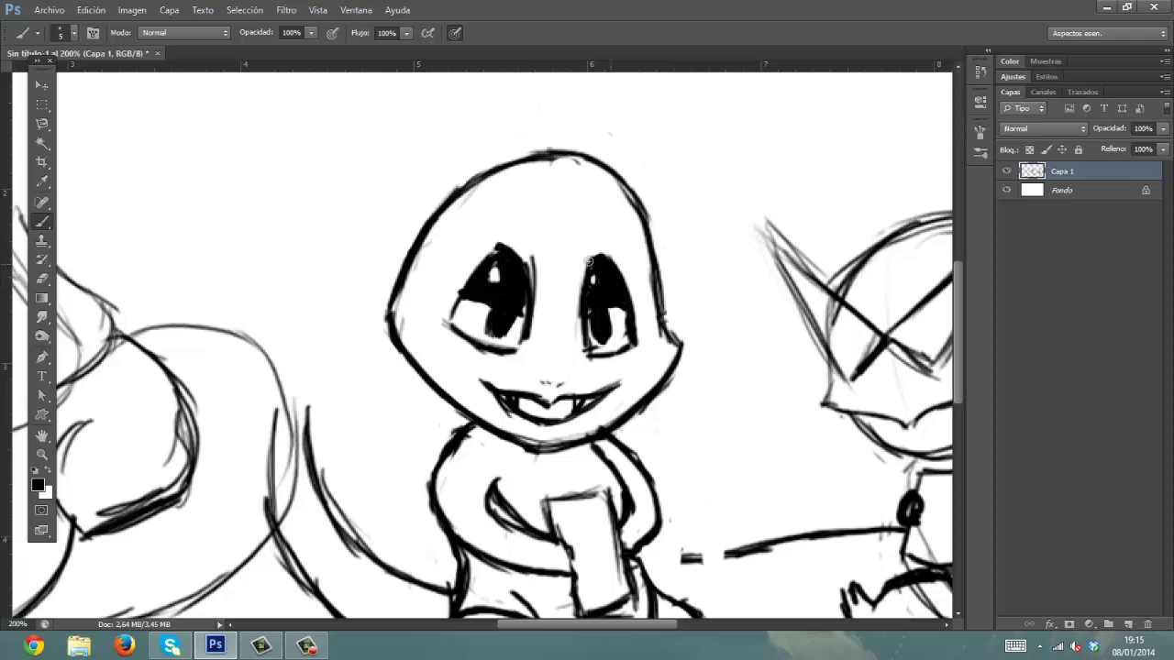
# - Round the top and inner edge of the middle character's larger eye, and redraw its lower and outer outline
pyautogui.moveTo(520, 345); pyautogui.dragTo(510, 253)
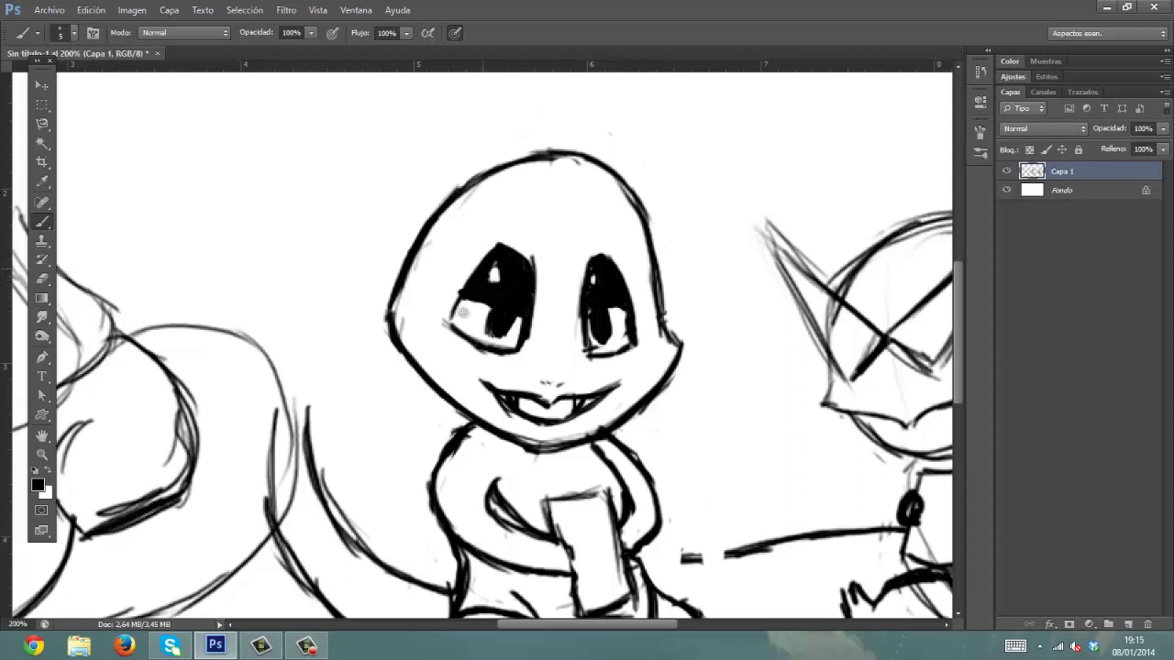
pyautogui.hotkey('ctrl', 'z')
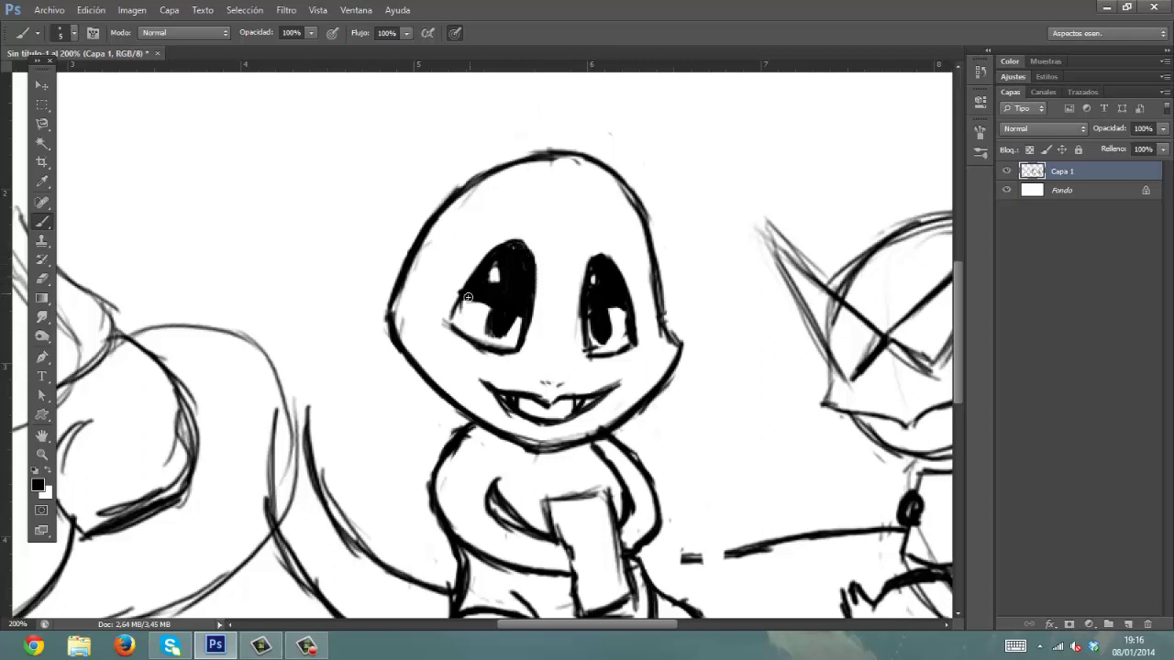
pyautogui.moveTo(468, 297); pyautogui.dragTo(464, 295)
pyautogui.hotkey('ctrl', 'alt', 'z')
pyautogui.hotkey('ctrl', 'alt', 'z')
pyautogui.hotkey('ctrl', 'alt', 'z')
pyautogui.hotkey('ctrl', 'alt', 'z')
pyautogui.moveTo(454, 335); pyautogui.dragTo(510, 352)
pyautogui.moveTo(461, 303); pyautogui.dragTo(464, 299)
# - Thin the thick inner line of the middle character's near arm into a clean curve
pyautogui.moveTo(689, 294)
pyautogui.mouseDown()
pyautogui.moveTo(666, 155)
pyautogui.moveTo(609, 168)
pyautogui.mouseUp()
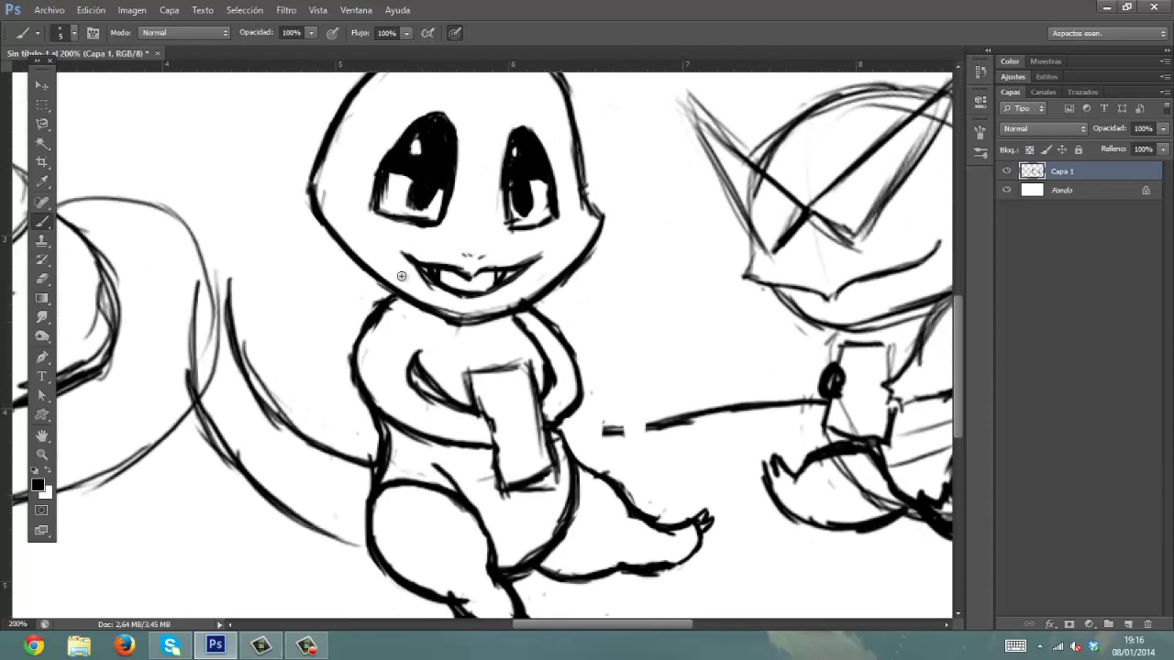
pyautogui.moveTo(423, 374); pyautogui.dragTo(443, 391)
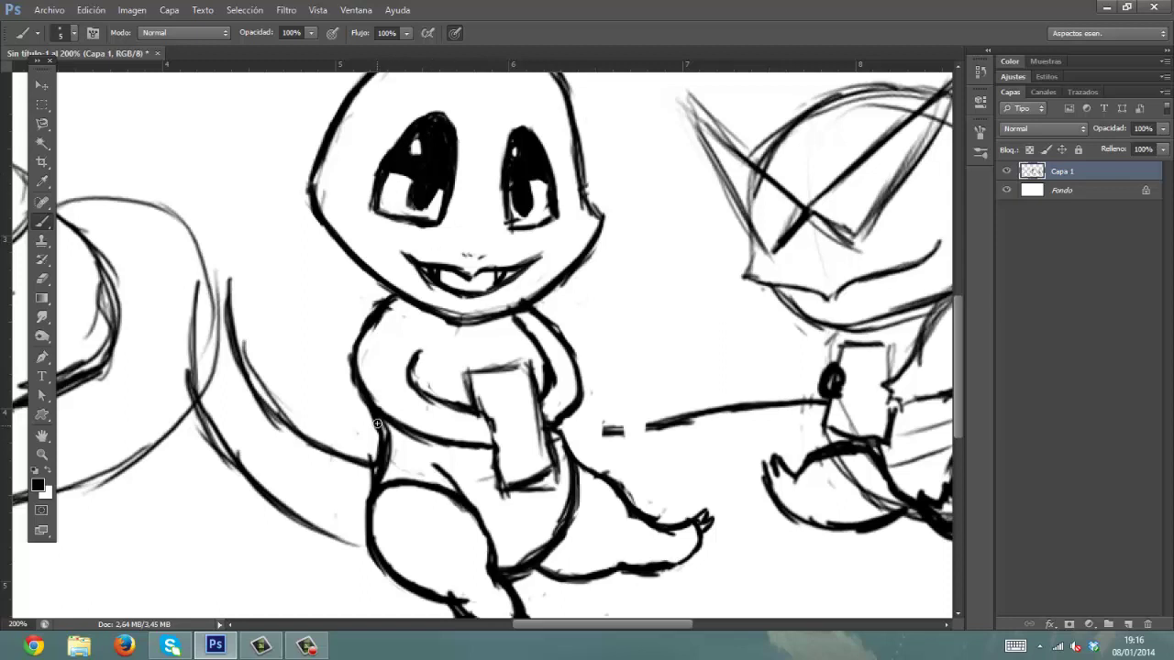
# - Darken the middle character's inner arm curve, erase the top line of its thigh, and draw a belly line from neck to leg
pyautogui.moveTo(415, 375); pyautogui.dragTo(459, 409)
pyautogui.moveTo(394, 475)
pyautogui.mouseDown()
pyautogui.moveTo(454, 517)
pyautogui.moveTo(457, 506)
pyautogui.mouseUp()
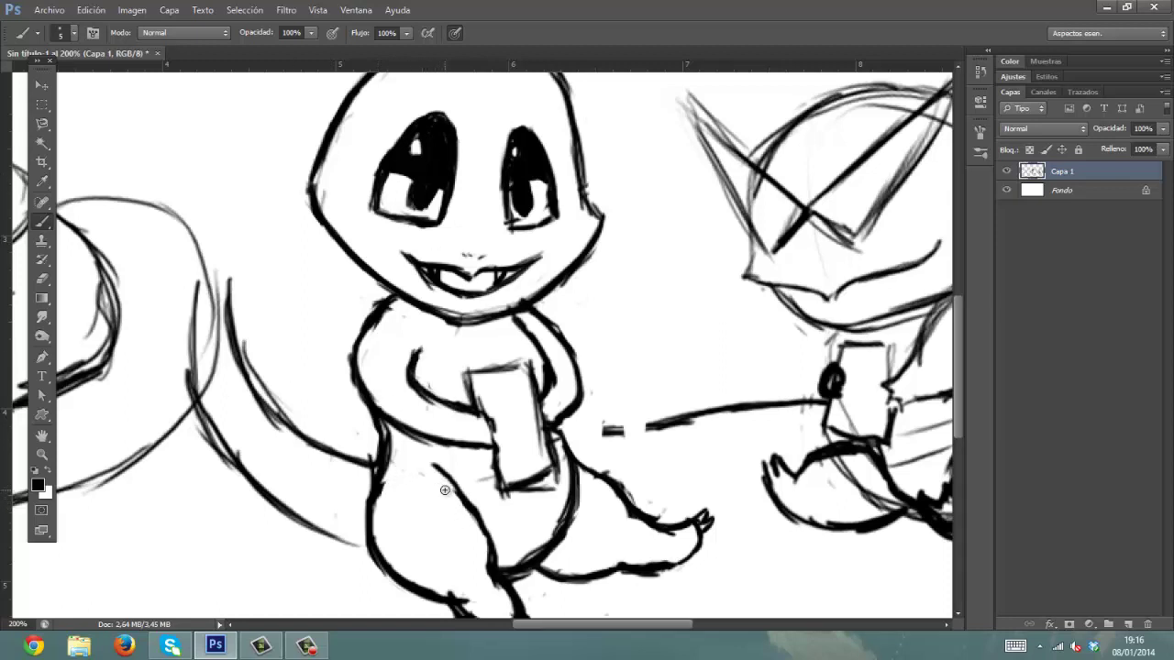
pyautogui.moveTo(450, 327)
pyautogui.mouseDown()
pyautogui.moveTo(436, 398)
pyautogui.moveTo(442, 483)
pyautogui.mouseUp()
# - Erase the middle character's rough far arm and redraw it with a clean inner curve and a slimmer outer outline
pyautogui.moveTo(538, 330)
pyautogui.mouseDown()
pyautogui.moveTo(548, 372)
pyautogui.moveTo(562, 346)
pyautogui.mouseUp()
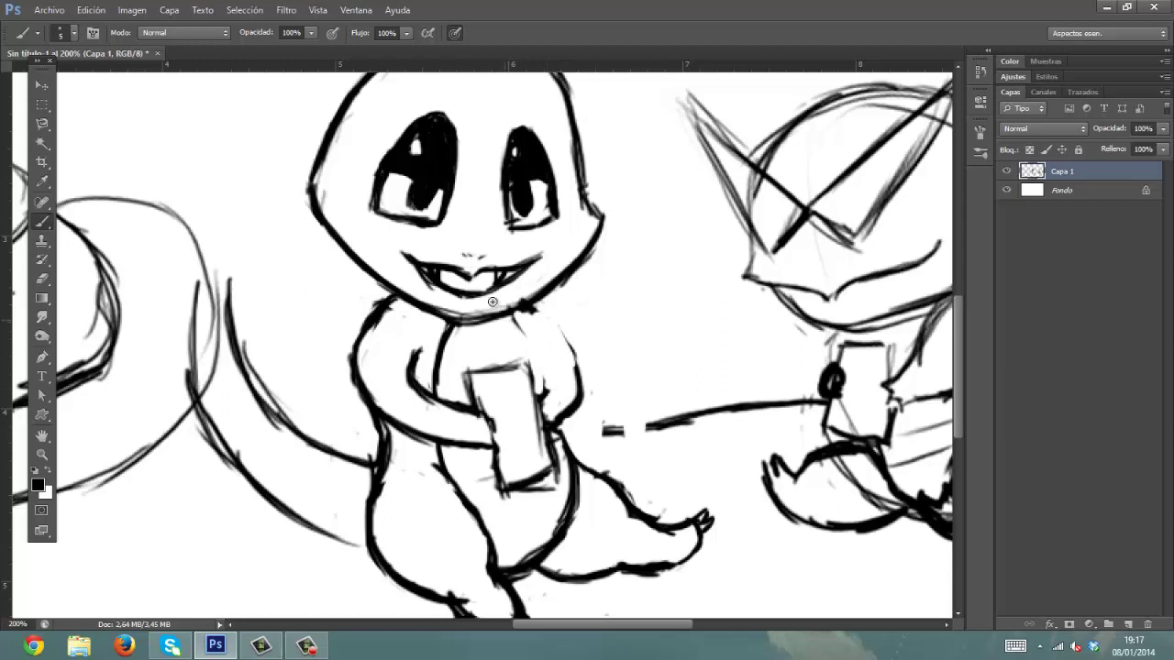
pyautogui.moveTo(505, 332)
pyautogui.mouseDown()
pyautogui.moveTo(527, 326)
pyautogui.moveTo(550, 344)
pyautogui.moveTo(578, 408)
pyautogui.mouseUp()
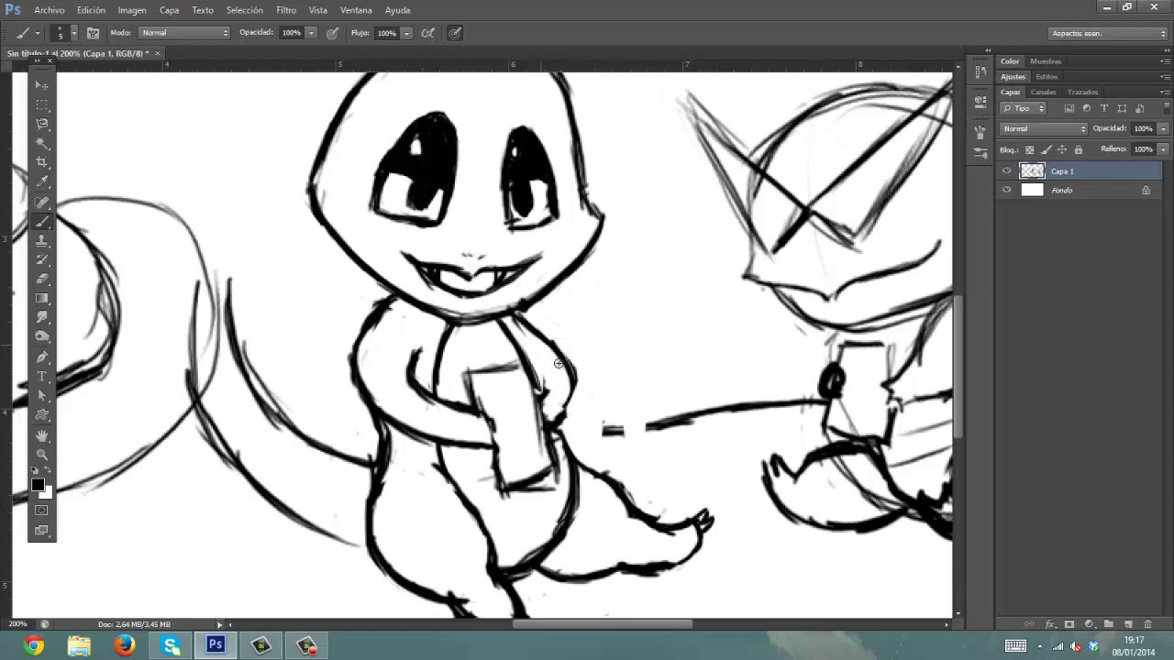
pyautogui.moveTo(559, 424); pyautogui.dragTo(574, 389)
# - Darken both edges of the middle character's tail, join them to the body, and erase the guide circle crossing it
pyautogui.moveTo(99, 146); pyautogui.dragTo(124, 103)
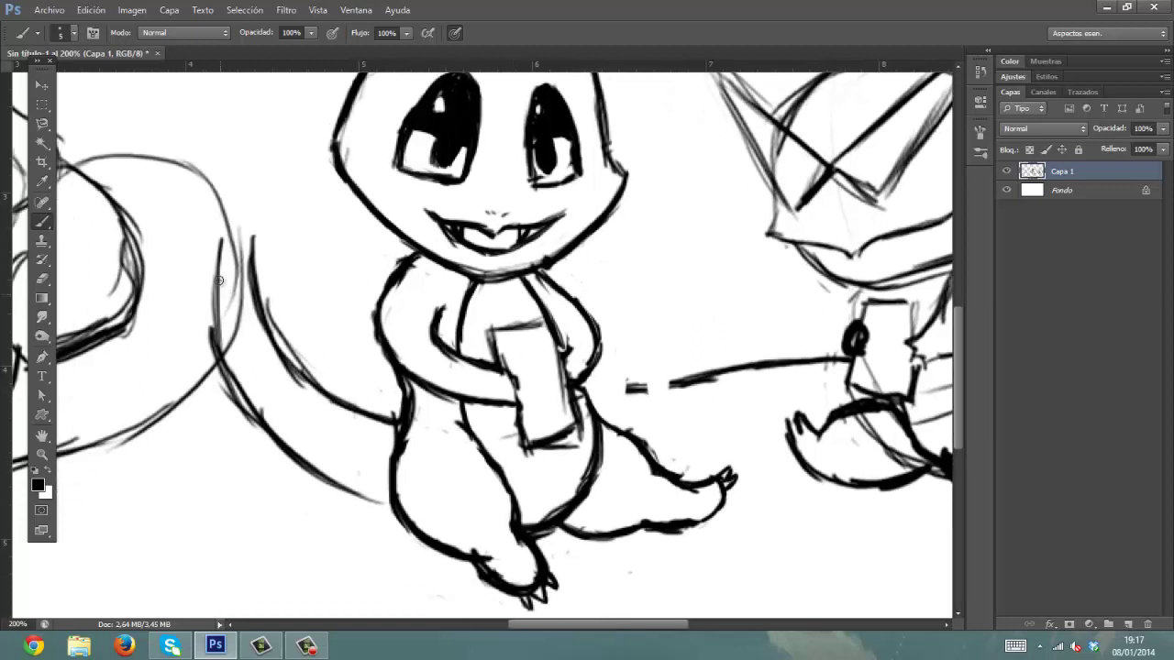
pyautogui.moveTo(223, 237); pyautogui.dragTo(232, 365)
pyautogui.moveTo(217, 317)
pyautogui.mouseDown()
pyautogui.moveTo(280, 439)
pyautogui.moveTo(396, 511)
pyautogui.mouseUp()
pyautogui.moveTo(253, 238)
pyautogui.mouseDown()
pyautogui.moveTo(286, 349)
pyautogui.moveTo(394, 418)
pyautogui.moveTo(257, 312)
pyautogui.mouseUp()
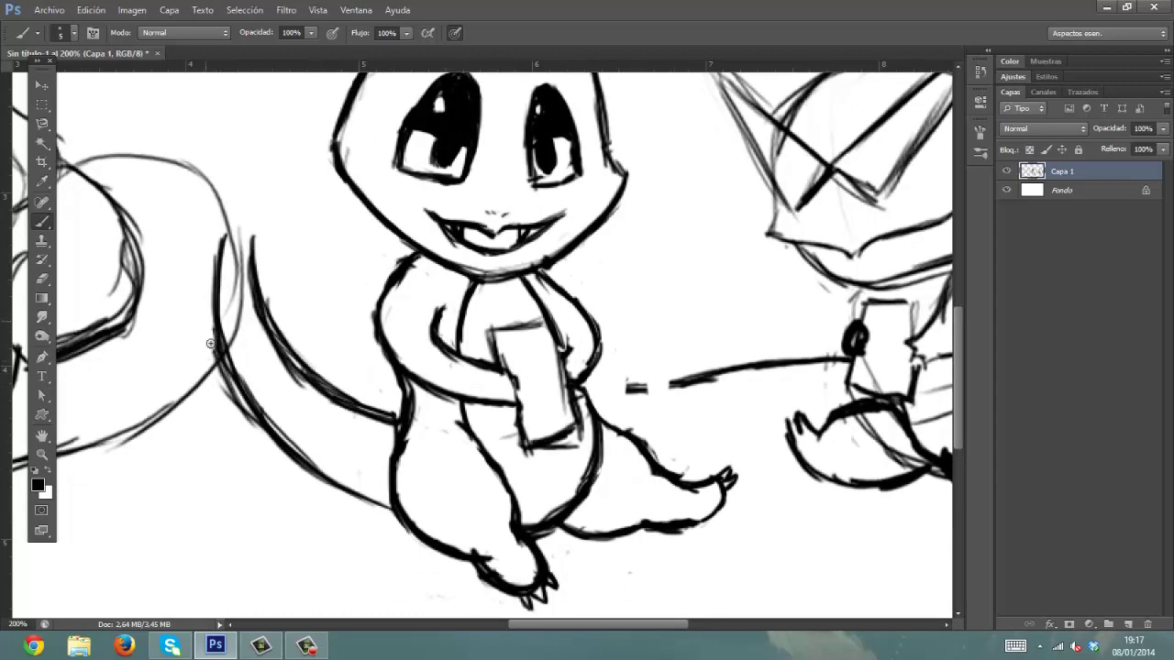
pyautogui.moveTo(210, 343)
pyautogui.mouseDown()
pyautogui.moveTo(237, 415)
pyautogui.moveTo(233, 285)
pyautogui.moveTo(243, 307)
pyautogui.mouseUp()
# - Paint a solid red flame with a thin curling tip on the middle character's tail, using a 16 px brush
pyautogui.moveTo(297, 156); pyautogui.dragTo(349, 270)
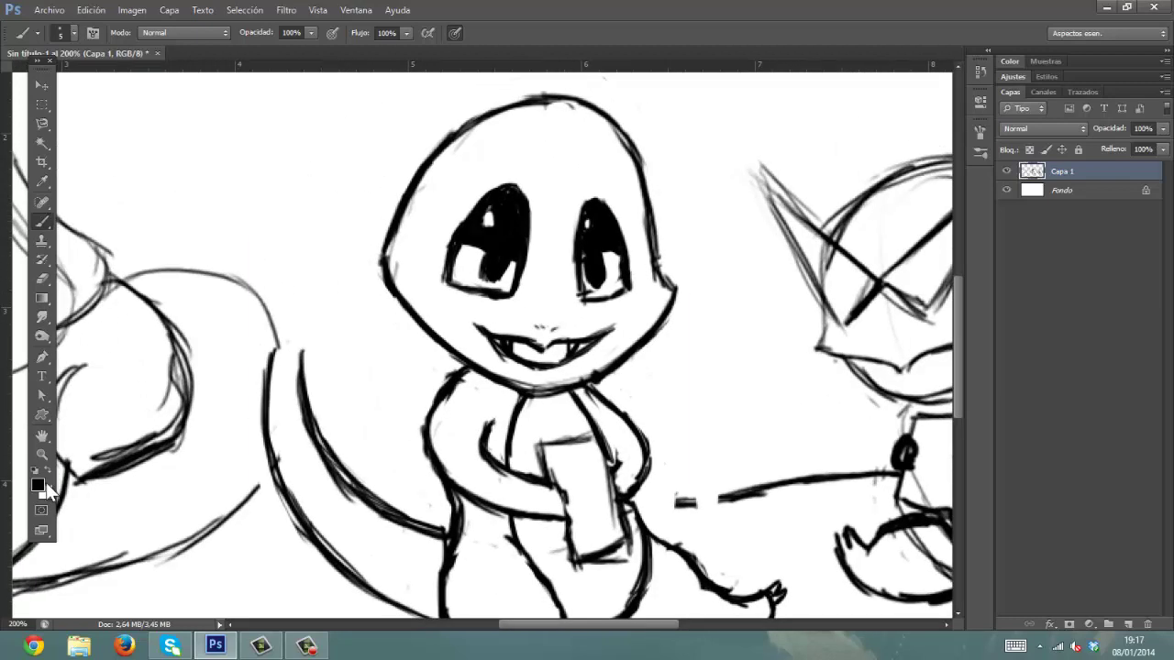
pyautogui.click(40, 485)
pyautogui.click(454, 266)
pyautogui.click(614, 257)
pyautogui.rightClick(280, 229)
pyautogui.click(309, 298)
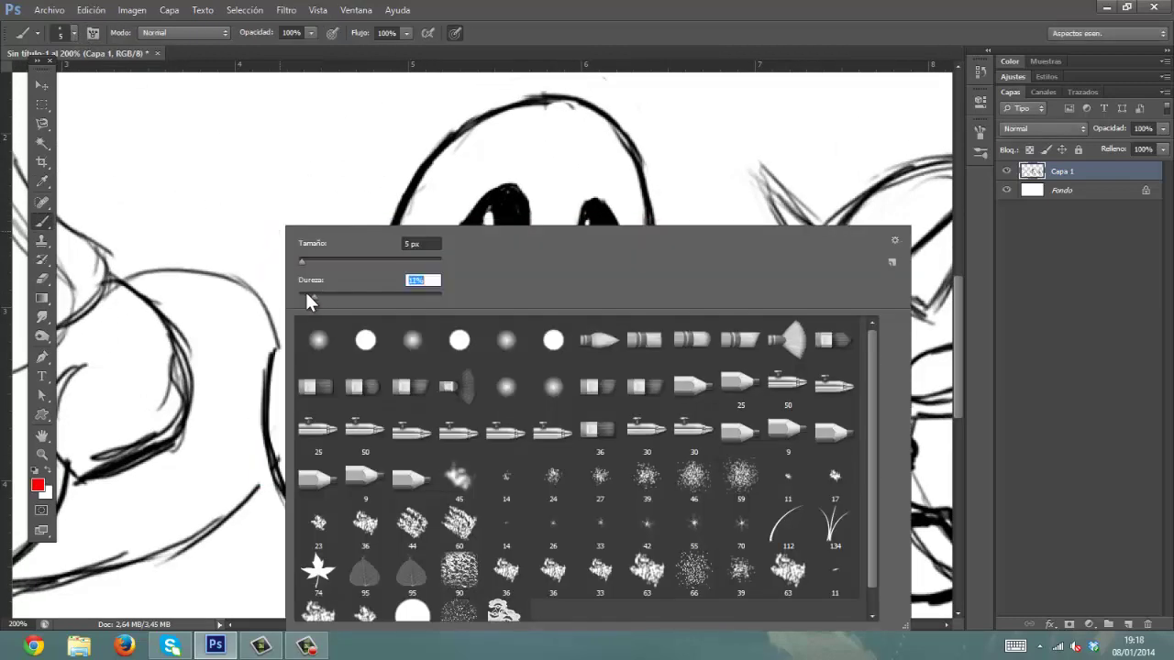
pyautogui.click(310, 264)
pyautogui.moveTo(274, 340)
pyautogui.mouseDown()
pyautogui.moveTo(263, 306)
pyautogui.moveTo(279, 340)
pyautogui.moveTo(277, 200)
pyautogui.moveTo(305, 342)
pyautogui.moveTo(316, 320)
pyautogui.moveTo(272, 218)
pyautogui.moveTo(273, 326)
pyautogui.moveTo(279, 298)
pyautogui.moveTo(263, 278)
pyautogui.moveTo(266, 309)
pyautogui.moveTo(298, 318)
pyautogui.moveTo(301, 295)
pyautogui.moveTo(292, 336)
pyautogui.mouseUp()
pyautogui.moveTo(309, 275)
pyautogui.mouseDown()
pyautogui.moveTo(269, 284)
pyautogui.moveTo(273, 256)
pyautogui.mouseUp()
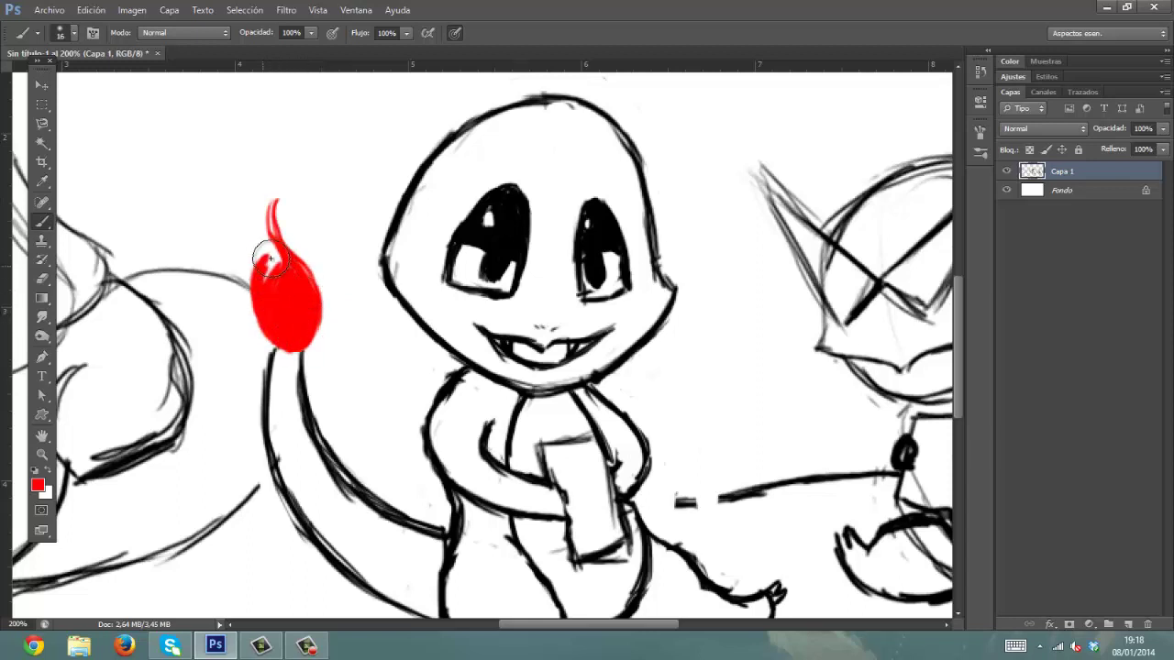
# - Paint a yellow core in the lower part of the tail flame and reshape its red outer edge with a second tip
pyautogui.rightClick(236, 231)
pyautogui.click(38, 485)
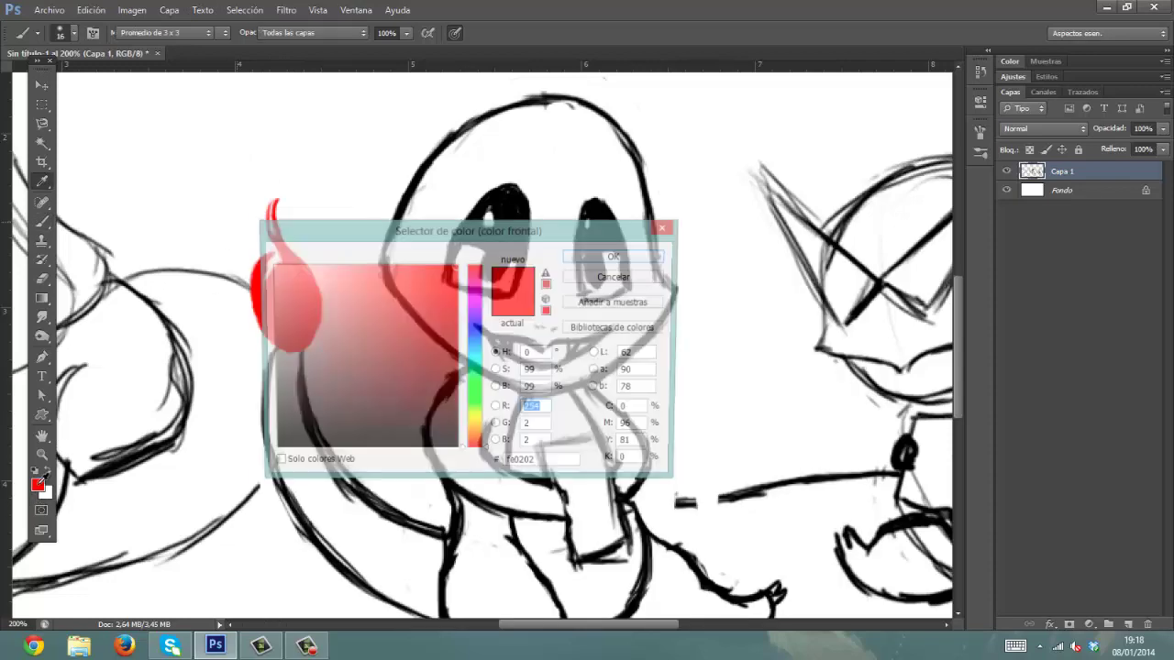
pyautogui.click(475, 425)
pyautogui.click(587, 260)
pyautogui.moveTo(292, 327)
pyautogui.mouseDown()
pyautogui.moveTo(287, 340)
pyautogui.moveTo(292, 294)
pyautogui.moveTo(288, 338)
pyautogui.moveTo(312, 338)
pyautogui.moveTo(304, 310)
pyautogui.moveTo(288, 320)
pyautogui.moveTo(287, 295)
pyautogui.moveTo(300, 300)
pyautogui.mouseUp()
pyautogui.keyDown('alt'); pyautogui.click(287, 280); pyautogui.keyUp('alt')
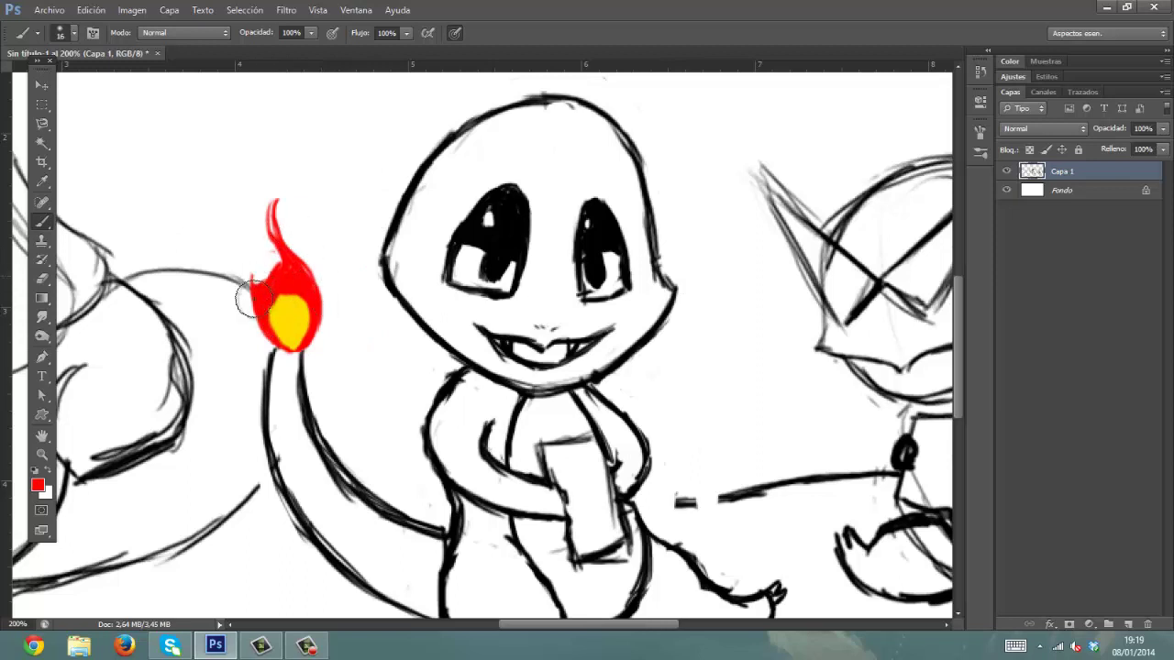
pyautogui.moveTo(251, 281)
pyautogui.mouseDown()
pyautogui.moveTo(265, 258)
pyautogui.moveTo(258, 268)
pyautogui.moveTo(293, 298)
pyautogui.mouseUp()
# - Raise the brush hardness and set its size to 5 px for inking the right-hand character
pyautogui.moveTo(664, 423)
pyautogui.mouseDown()
pyautogui.moveTo(576, 345)
pyautogui.moveTo(297, 417)
pyautogui.mouseUp()
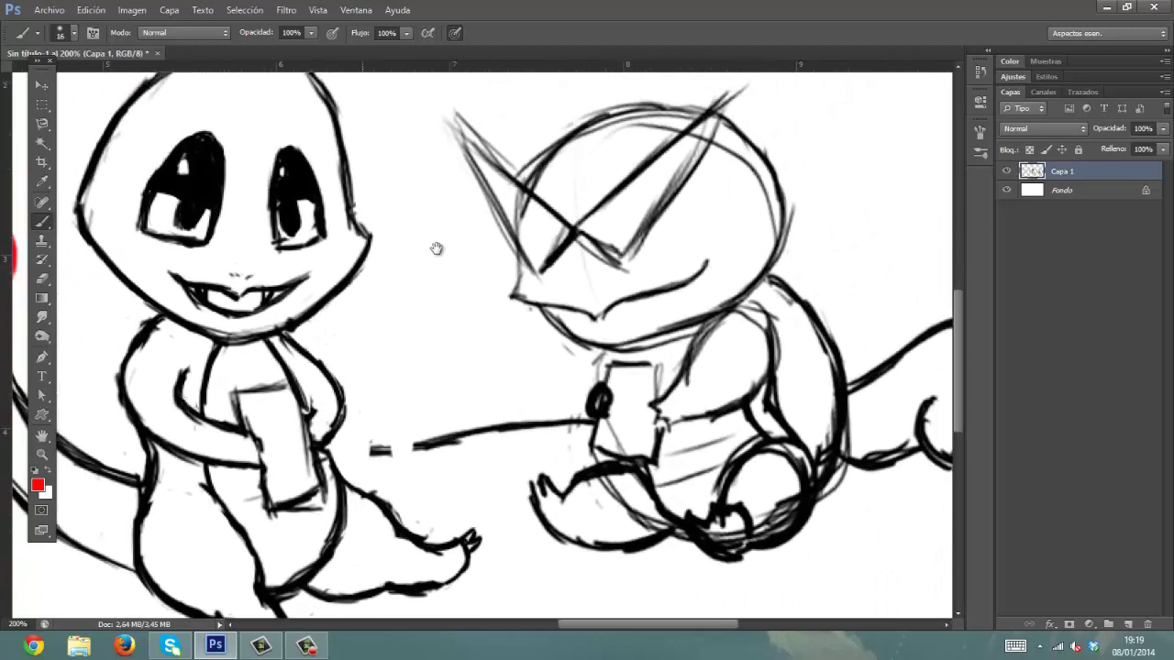
pyautogui.rightClick(218, 219)
pyautogui.click(353, 262)
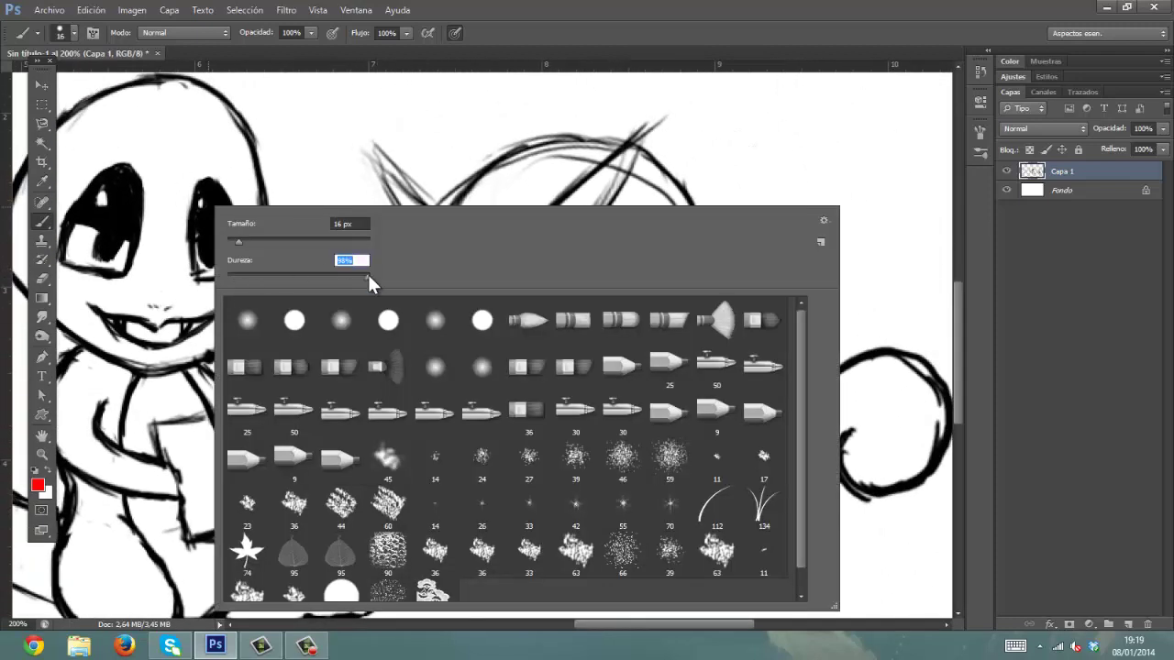
pyautogui.moveTo(368, 274); pyautogui.dragTo(372, 275)
pyautogui.moveTo(354, 224); pyautogui.dragTo(327, 223)
pyautogui.write('5')
pyautogui.click(490, 73)
pyautogui.moveTo(542, 327); pyautogui.dragTo(446, 314)
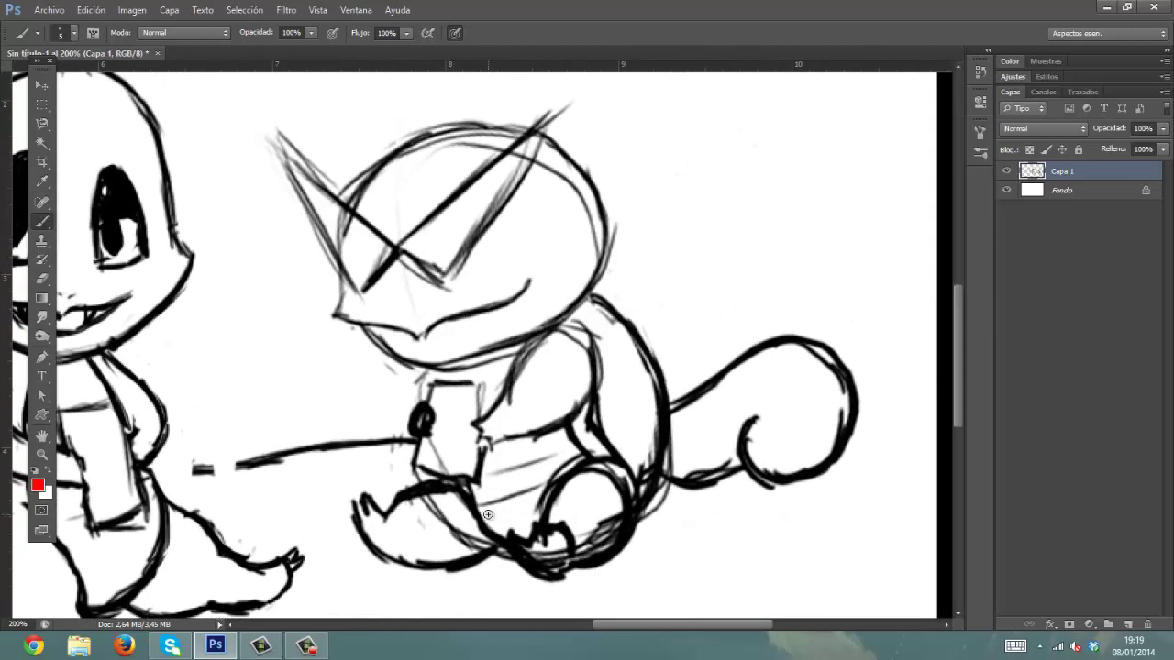
# - Erase the guide lines across the right-hand character's lower body, then redraw its near thigh and the foot's pointed claws
pyautogui.moveTo(427, 515)
pyautogui.mouseDown()
pyautogui.moveTo(549, 555)
pyautogui.moveTo(529, 553)
pyautogui.moveTo(563, 546)
pyautogui.moveTo(537, 543)
pyautogui.moveTo(534, 519)
pyautogui.moveTo(576, 493)
pyautogui.moveTo(608, 527)
pyautogui.mouseUp()
pyautogui.moveTo(613, 472)
pyautogui.mouseDown()
pyautogui.moveTo(596, 464)
pyautogui.moveTo(620, 500)
pyautogui.moveTo(647, 475)
pyautogui.mouseUp()
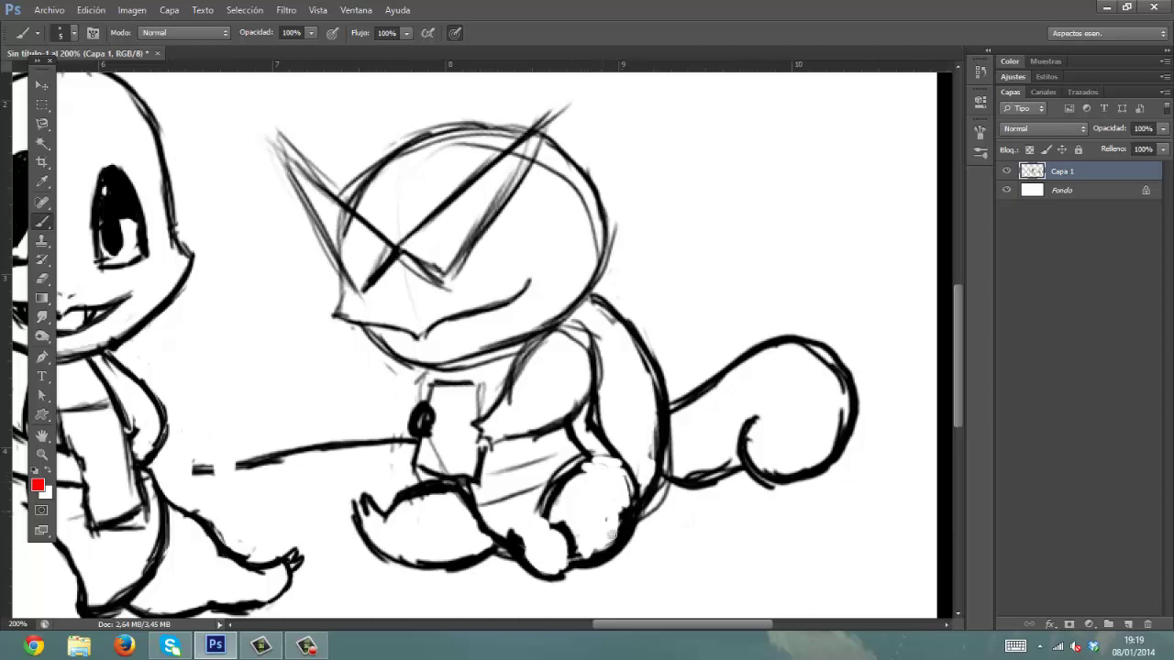
pyautogui.moveTo(610, 535)
pyautogui.mouseDown()
pyautogui.moveTo(585, 552)
pyautogui.moveTo(623, 530)
pyautogui.moveTo(584, 460)
pyautogui.moveTo(537, 499)
pyautogui.moveTo(592, 460)
pyautogui.mouseUp()
pyautogui.moveTo(548, 516)
pyautogui.mouseDown()
pyautogui.moveTo(561, 480)
pyautogui.moveTo(601, 461)
pyautogui.moveTo(635, 499)
pyautogui.mouseUp()
pyautogui.hotkey('ctrl', 'z')
pyautogui.press('x')
pyautogui.moveTo(534, 547)
pyautogui.mouseDown()
pyautogui.moveTo(519, 532)
pyautogui.moveTo(565, 546)
pyautogui.mouseUp()
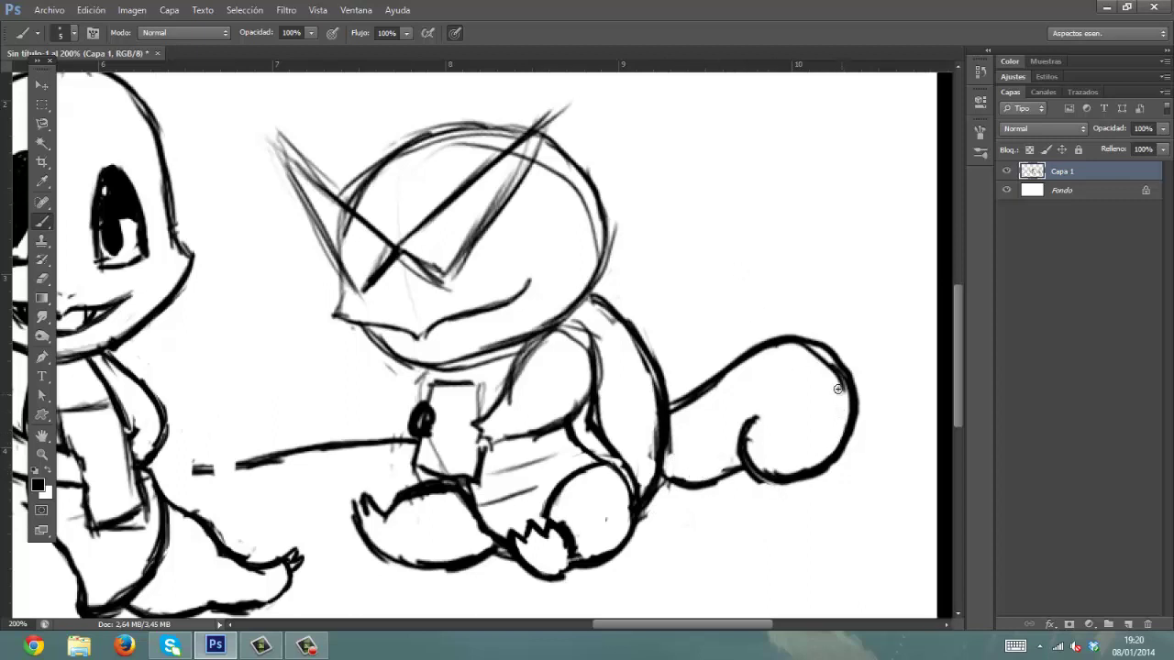
# - Redraw the right-hand character's near arm outline, and rework its held object into a clean rectangle with a small side loop
pyautogui.moveTo(550, 335); pyautogui.dragTo(503, 387)
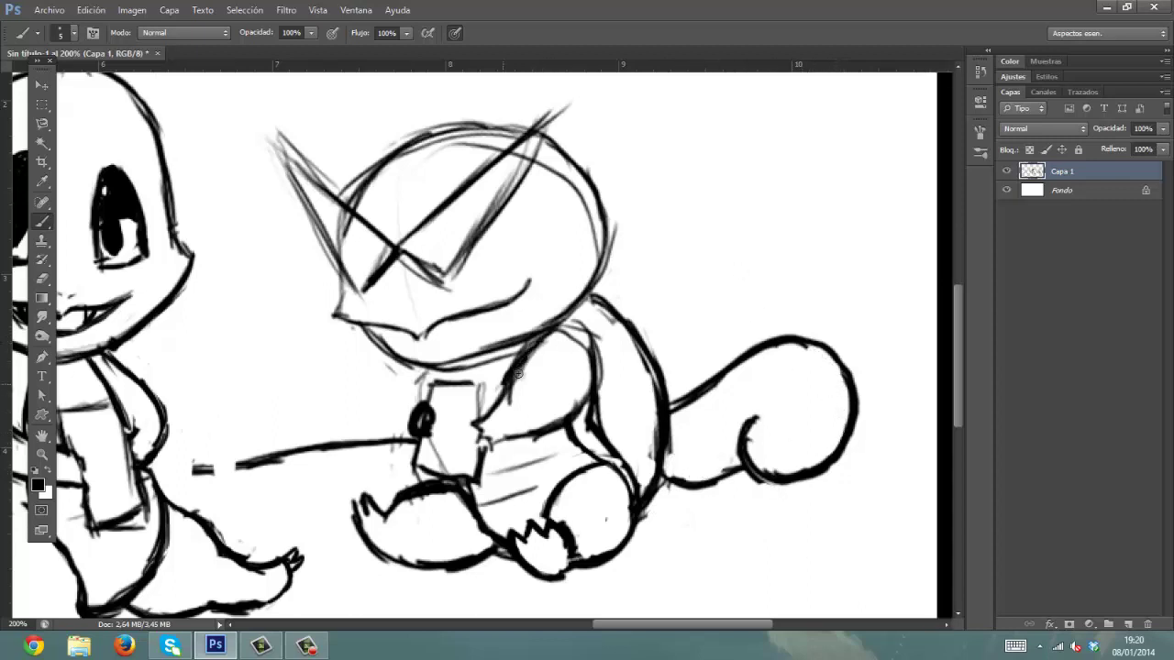
pyautogui.moveTo(554, 328)
pyautogui.mouseDown()
pyautogui.moveTo(593, 358)
pyautogui.moveTo(586, 404)
pyautogui.moveTo(502, 441)
pyautogui.moveTo(570, 409)
pyautogui.moveTo(583, 388)
pyautogui.mouseUp()
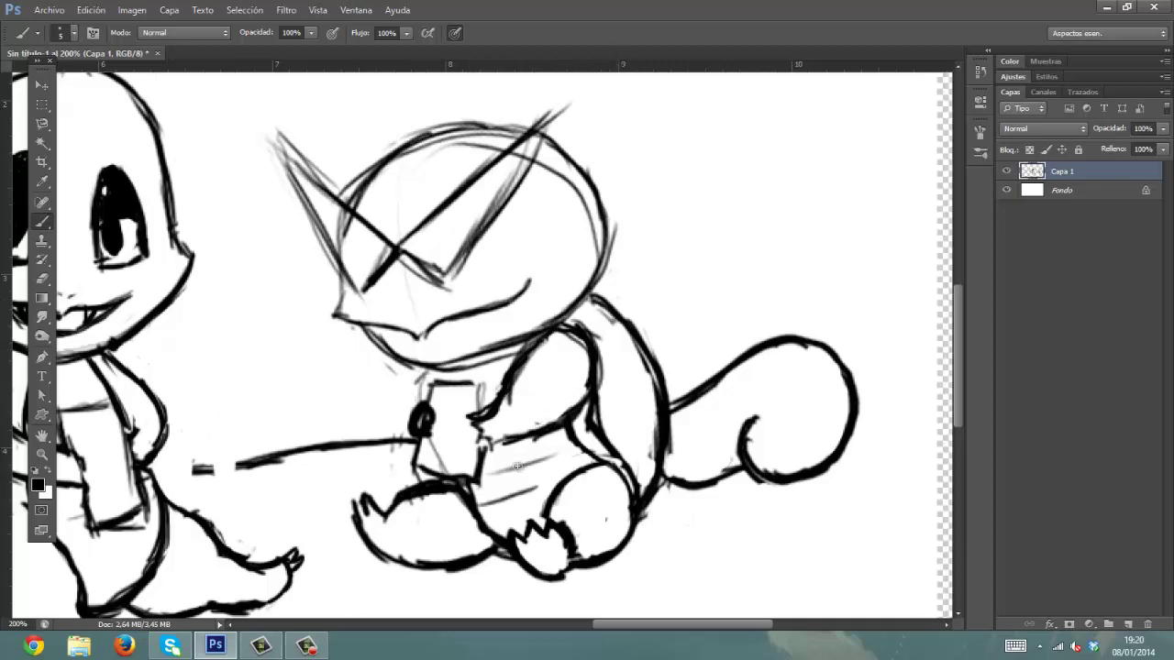
pyautogui.moveTo(418, 447)
pyautogui.mouseDown()
pyautogui.moveTo(436, 447)
pyautogui.moveTo(448, 475)
pyautogui.mouseUp()
pyautogui.moveTo(481, 398)
pyautogui.mouseDown()
pyautogui.moveTo(421, 388)
pyautogui.moveTo(431, 427)
pyautogui.moveTo(481, 416)
pyautogui.mouseUp()
pyautogui.hotkey('ctrl', 'alt', 'z')
pyautogui.moveTo(439, 379)
pyautogui.mouseDown()
pyautogui.moveTo(468, 381)
pyautogui.moveTo(434, 400)
pyautogui.moveTo(426, 460)
pyautogui.moveTo(477, 472)
pyautogui.mouseUp()
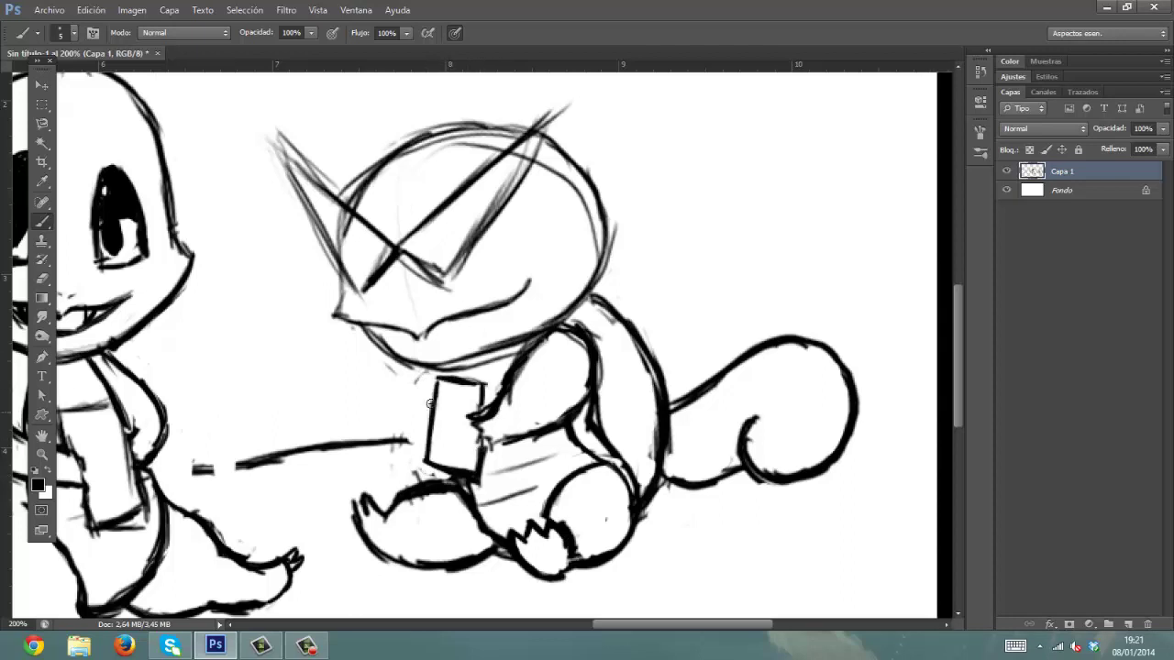
pyautogui.moveTo(433, 410)
pyautogui.mouseDown()
pyautogui.moveTo(415, 421)
pyautogui.moveTo(429, 402)
pyautogui.mouseUp()
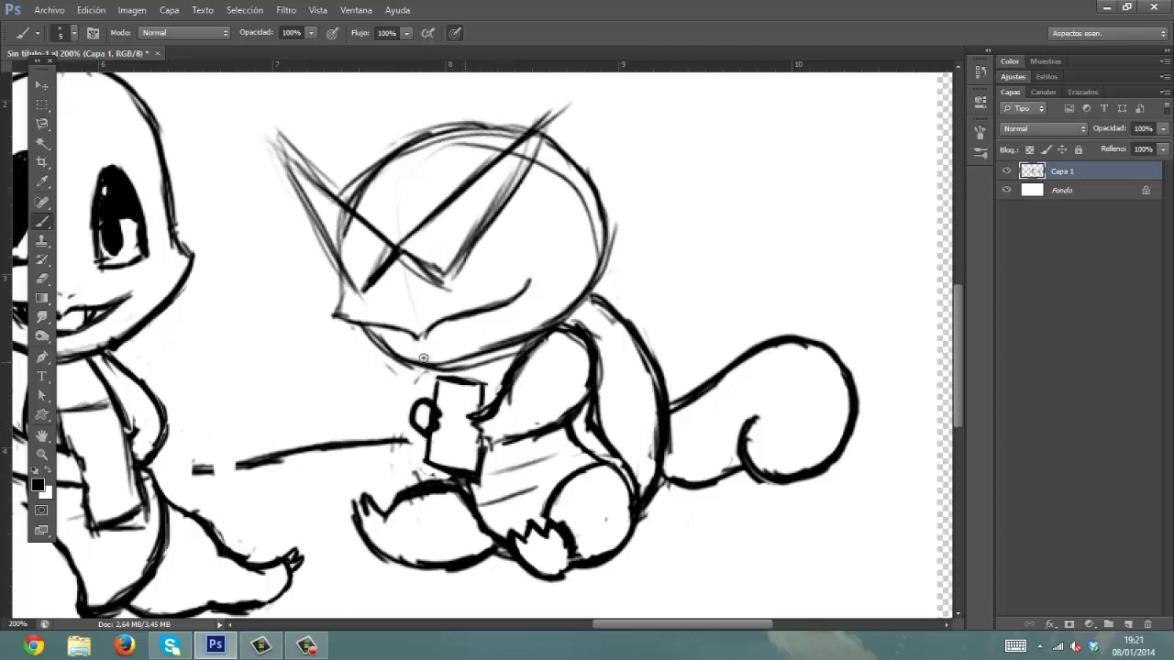
# - Ink the right-hand character's jaw and head as one clean curve, erasing the duplicate guide lines inside and outside it
pyautogui.moveTo(367, 331)
pyautogui.mouseDown()
pyautogui.moveTo(437, 357)
pyautogui.moveTo(432, 373)
pyautogui.moveTo(507, 356)
pyautogui.mouseUp()
pyautogui.hotkey('ctrl', 'z')
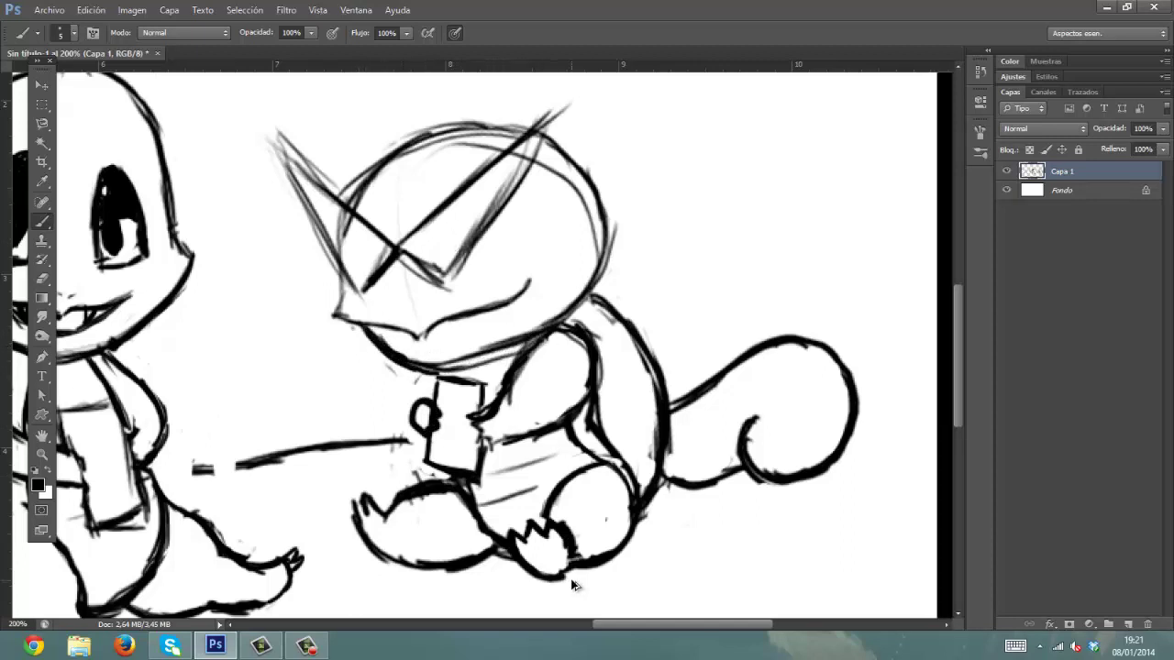
pyautogui.moveTo(385, 359)
pyautogui.mouseDown()
pyautogui.moveTo(495, 351)
pyautogui.moveTo(536, 331)
pyautogui.moveTo(594, 275)
pyautogui.moveTo(605, 234)
pyautogui.mouseUp()
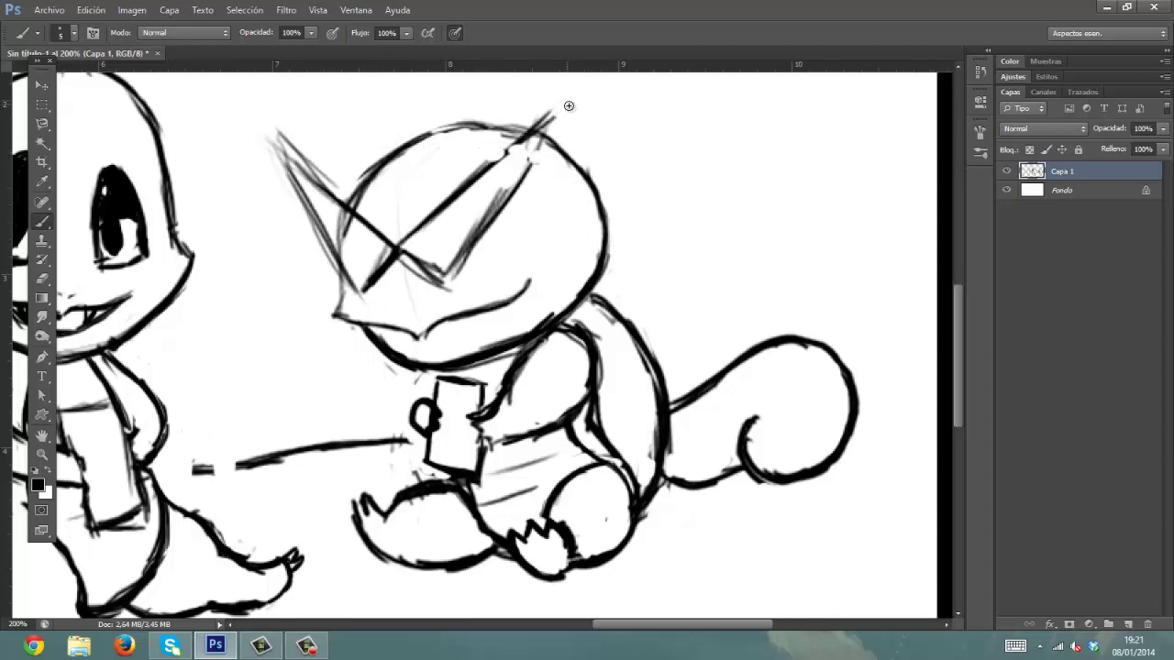
pyautogui.moveTo(520, 129); pyautogui.dragTo(434, 131)
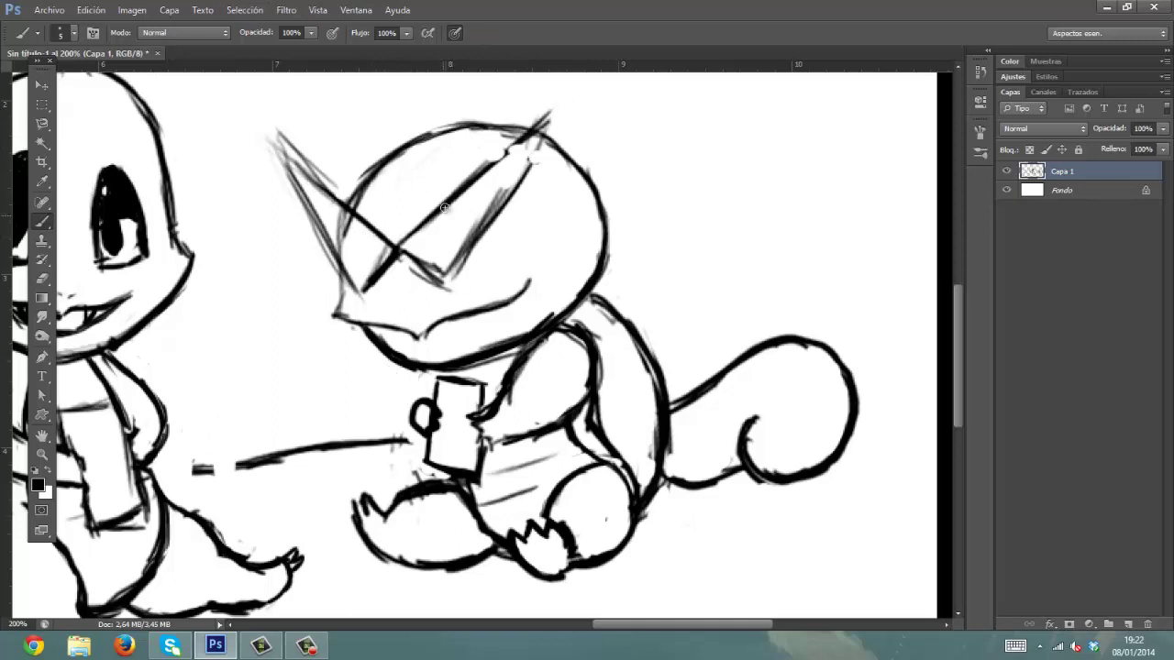
# - Try sharper edges and slanted reflection bands on the near lens of the right-hand character's pointed sunglasses
pyautogui.moveTo(444, 209)
pyautogui.mouseDown()
pyautogui.moveTo(486, 209)
pyautogui.moveTo(495, 218)
pyautogui.moveTo(475, 183)
pyautogui.moveTo(496, 201)
pyautogui.mouseUp()
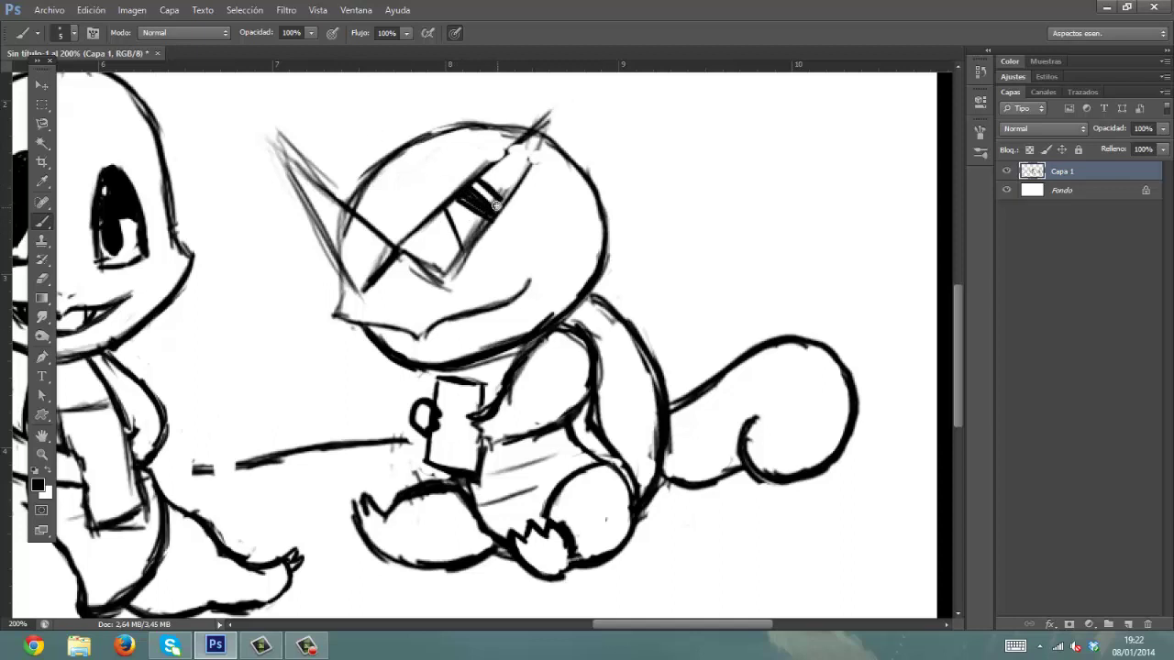
pyautogui.moveTo(400, 248)
pyautogui.mouseDown()
pyautogui.moveTo(429, 261)
pyautogui.moveTo(437, 278)
pyautogui.moveTo(470, 238)
pyautogui.mouseUp()
pyautogui.moveTo(395, 243)
pyautogui.mouseDown()
pyautogui.moveTo(392, 254)
pyautogui.moveTo(437, 278)
pyautogui.moveTo(365, 288)
pyautogui.mouseUp()
pyautogui.hotkey('ctrl', 'z')
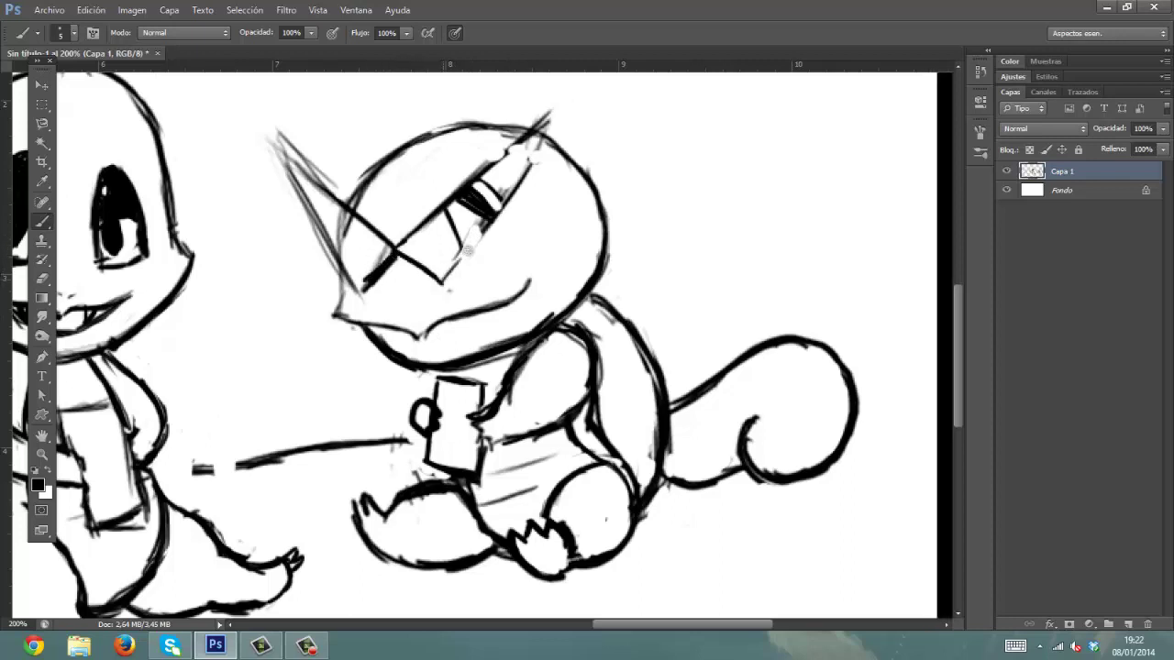
pyautogui.moveTo(468, 247); pyautogui.dragTo(567, 122)
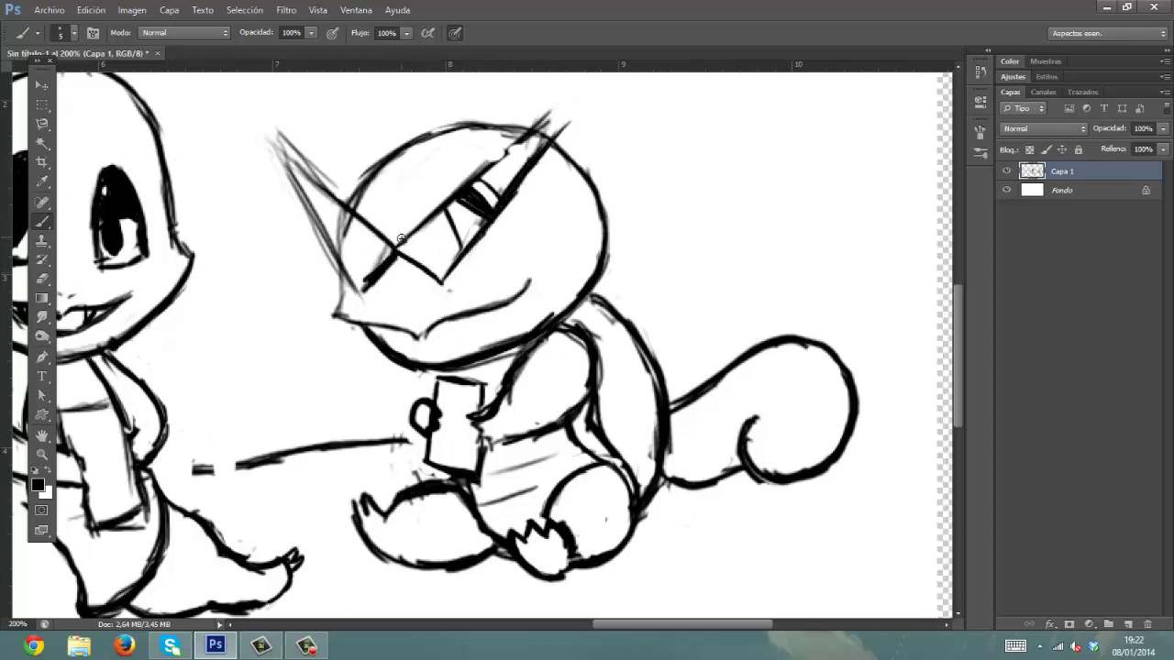
pyautogui.moveTo(400, 239)
pyautogui.mouseDown()
pyautogui.moveTo(551, 129)
pyautogui.moveTo(548, 120)
pyautogui.moveTo(521, 138)
pyautogui.mouseUp()
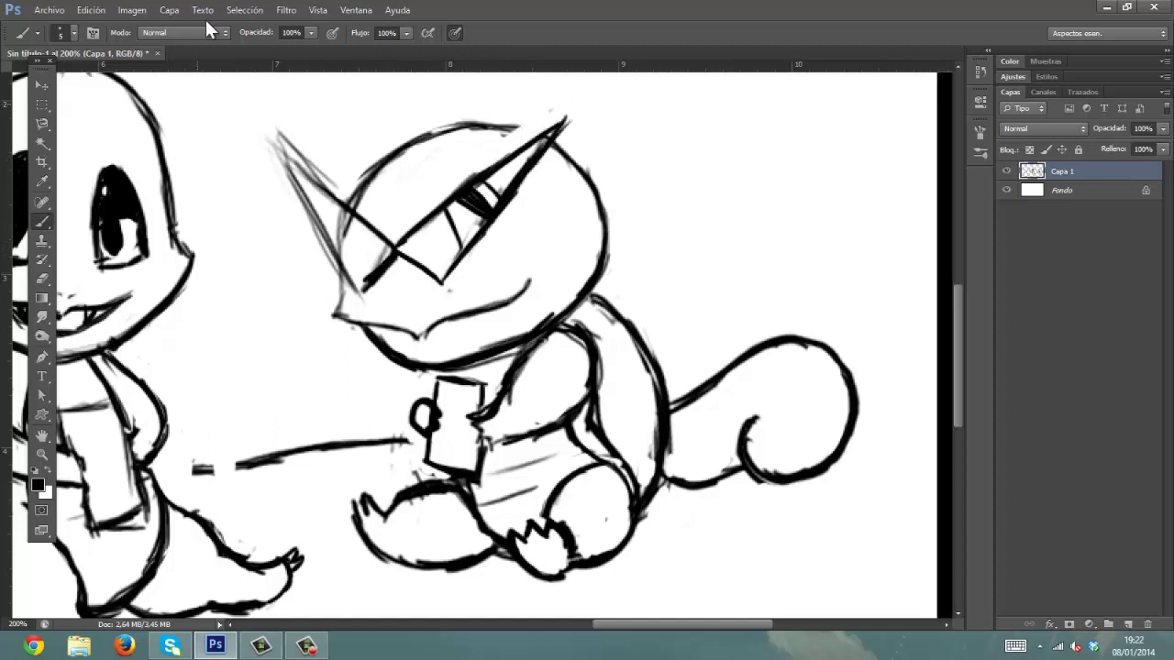
pyautogui.moveTo(431, 214)
pyautogui.mouseDown()
pyautogui.moveTo(503, 159)
pyautogui.moveTo(497, 188)
pyautogui.mouseUp()
pyautogui.hotkey('ctrl', 'alt', 'z')
pyautogui.hotkey('ctrl', 'alt', 'z')
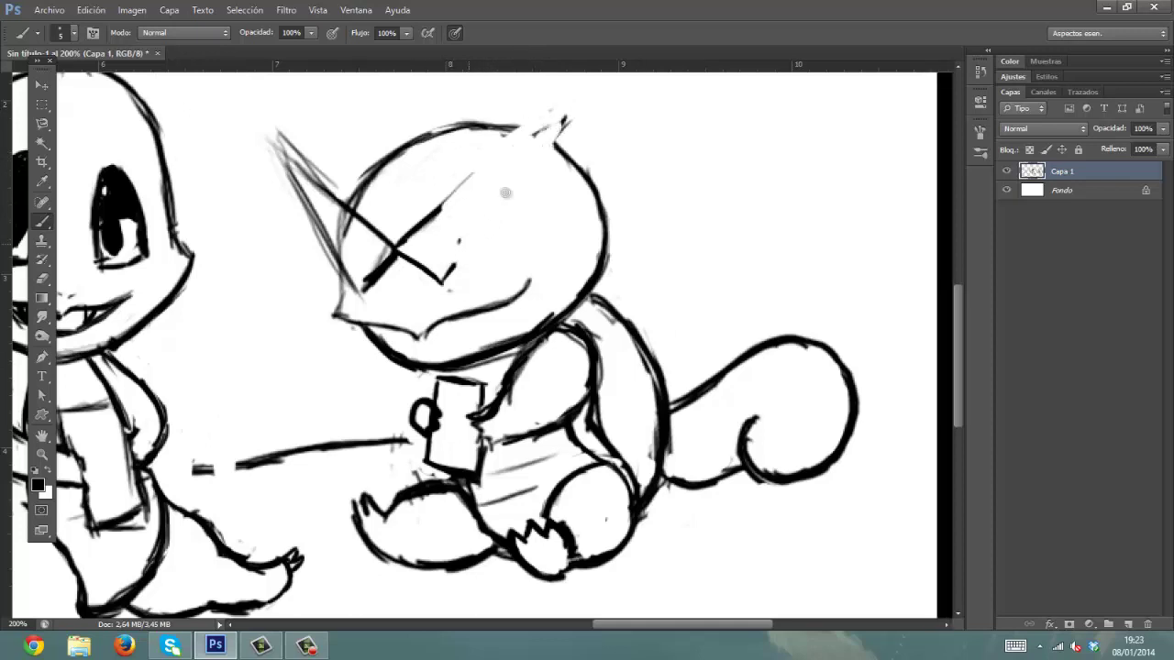
# - Try a steeper, narrower outline for the near lens of the pointed sunglasses
pyautogui.moveTo(400, 247); pyautogui.dragTo(529, 101)
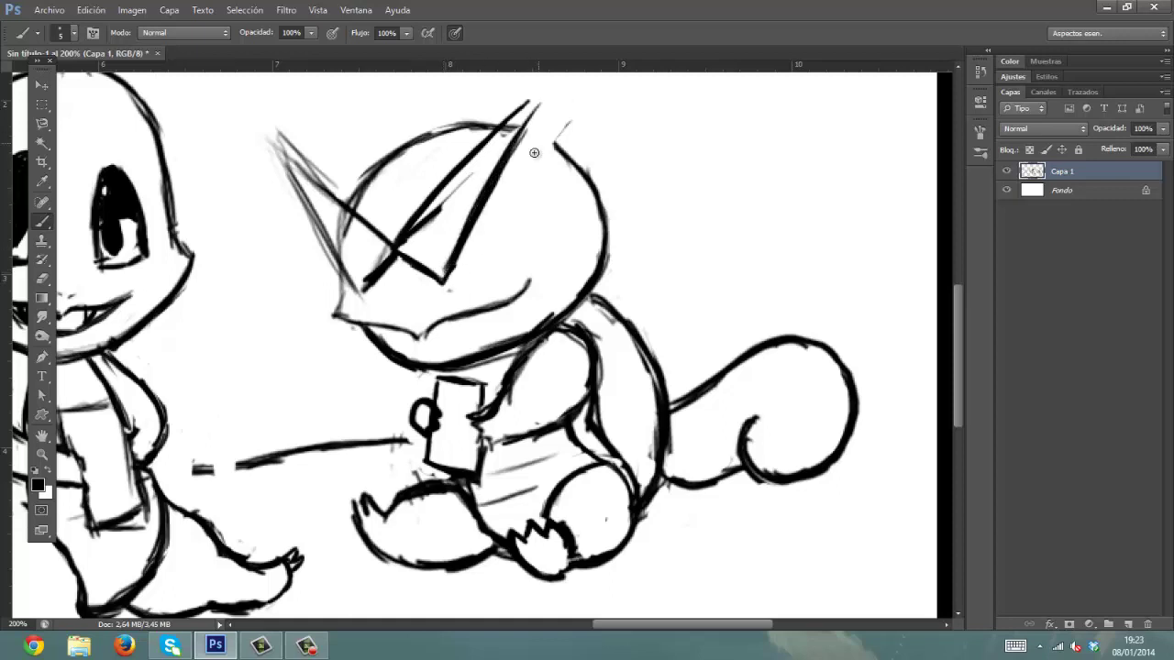
pyautogui.hotkey('ctrl', 'alt', 'z')
pyautogui.moveTo(398, 249); pyautogui.dragTo(525, 116)
pyautogui.moveTo(448, 277)
pyautogui.mouseDown()
pyautogui.moveTo(519, 124)
pyautogui.moveTo(541, 103)
pyautogui.mouseUp()
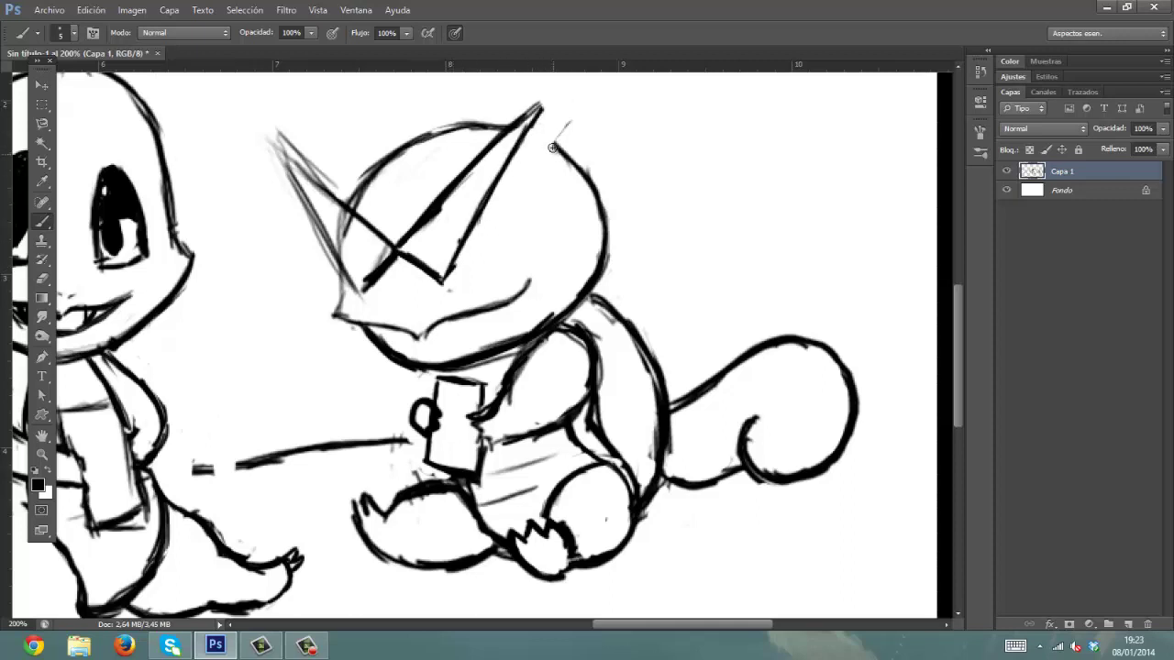
# - Redraw the near sunglasses lens as a wide point past the head's edge, close the head's top line, and ink the far lens
pyautogui.moveTo(399, 243); pyautogui.dragTo(582, 116)
pyautogui.moveTo(444, 279); pyautogui.dragTo(556, 136)
pyautogui.moveTo(477, 166)
pyautogui.mouseDown()
pyautogui.moveTo(434, 200)
pyautogui.moveTo(521, 125)
pyautogui.moveTo(514, 137)
pyautogui.mouseUp()
pyautogui.moveTo(427, 128); pyautogui.dragTo(512, 131)
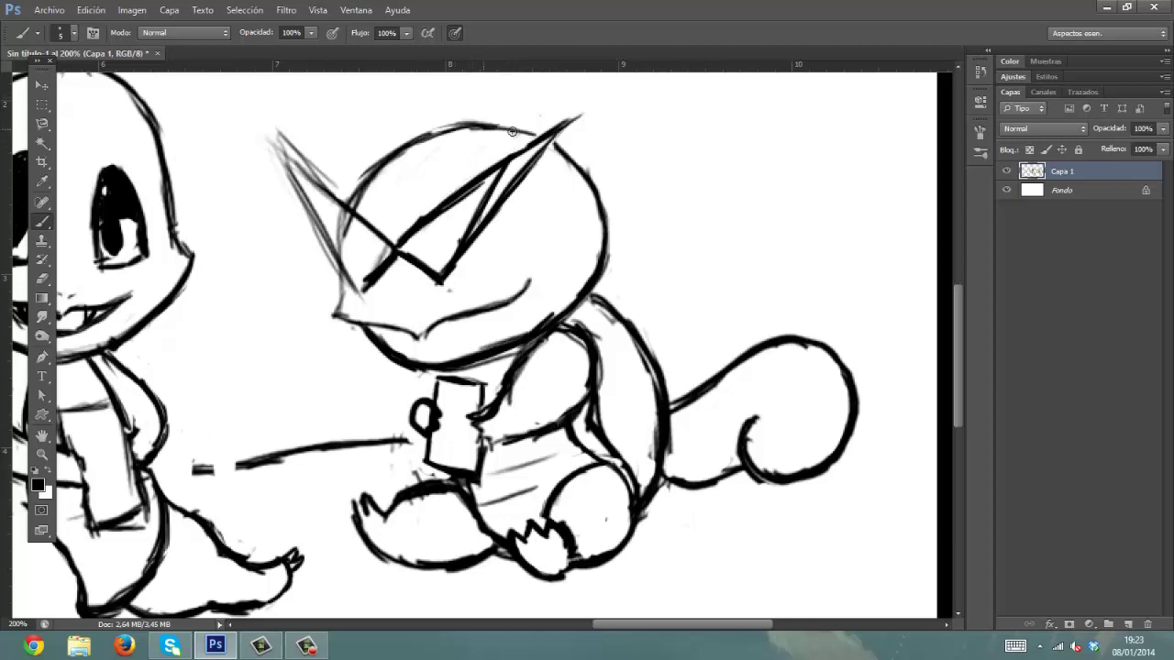
pyautogui.moveTo(280, 140)
pyautogui.mouseDown()
pyautogui.moveTo(362, 252)
pyautogui.moveTo(316, 210)
pyautogui.moveTo(362, 289)
pyautogui.mouseUp()
pyautogui.moveTo(287, 138); pyautogui.dragTo(322, 169)
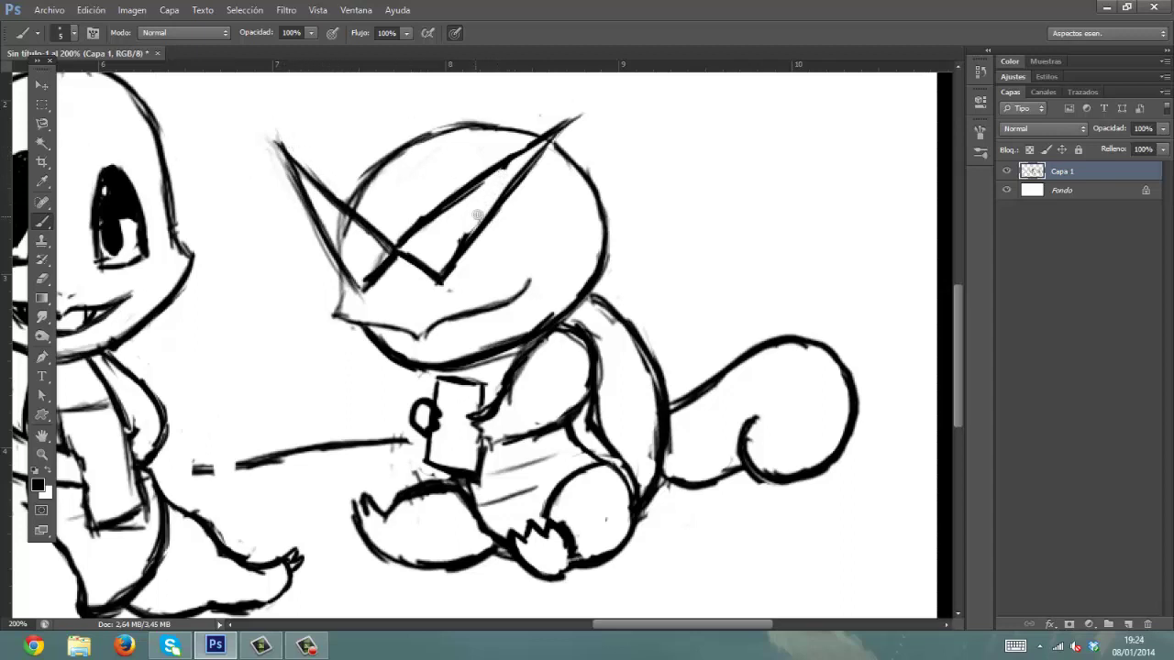
# - Fill both sunglasses lenses solid black, leaving narrow white reflection stripes, and clean up the bridge between them
pyautogui.moveTo(457, 200)
pyautogui.mouseDown()
pyautogui.moveTo(479, 213)
pyautogui.moveTo(546, 142)
pyautogui.mouseUp()
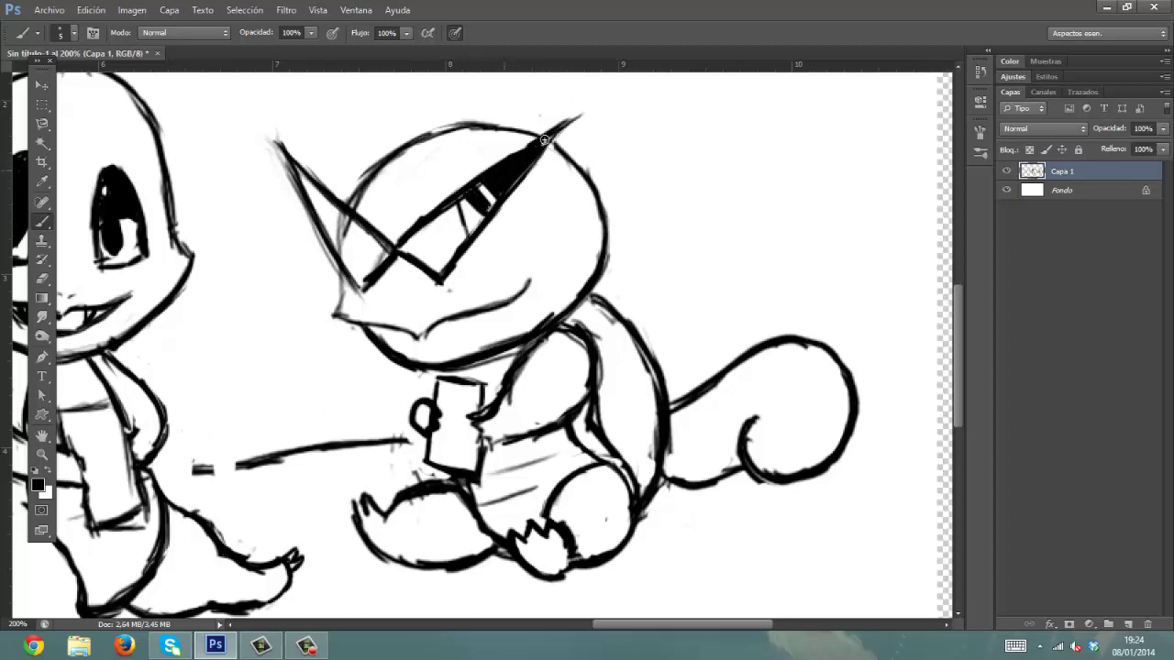
pyautogui.moveTo(408, 239)
pyautogui.mouseDown()
pyautogui.moveTo(555, 127)
pyautogui.moveTo(433, 272)
pyautogui.mouseUp()
pyautogui.moveTo(450, 214); pyautogui.dragTo(459, 227)
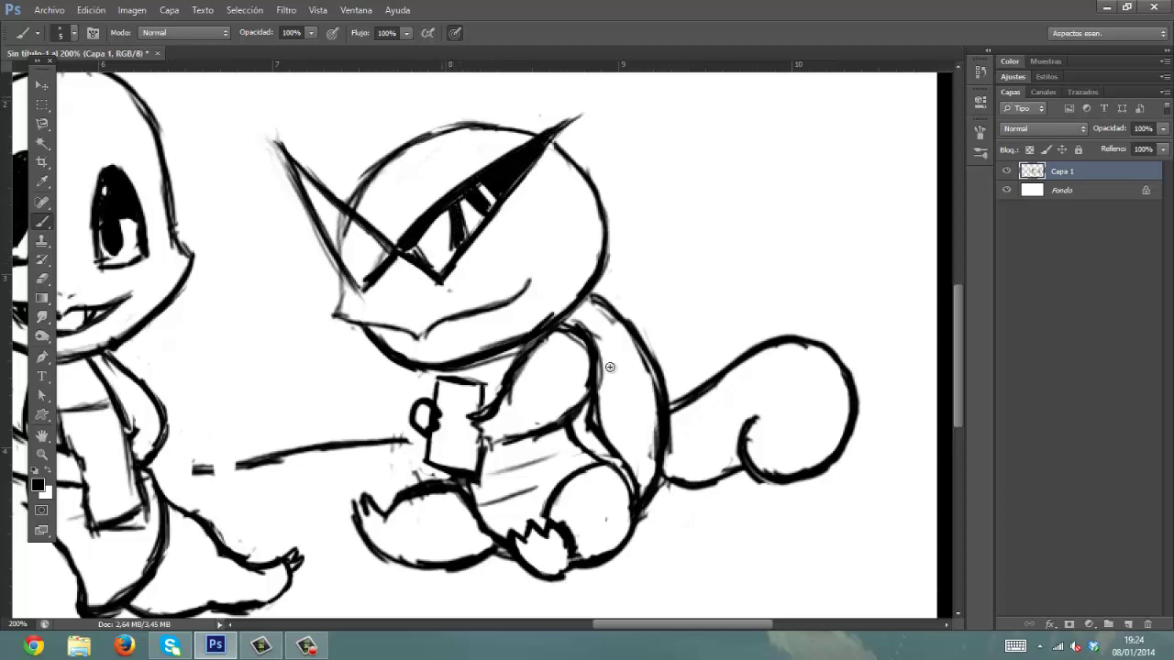
pyautogui.moveTo(463, 177)
pyautogui.mouseDown()
pyautogui.moveTo(515, 146)
pyautogui.moveTo(387, 243)
pyautogui.mouseUp()
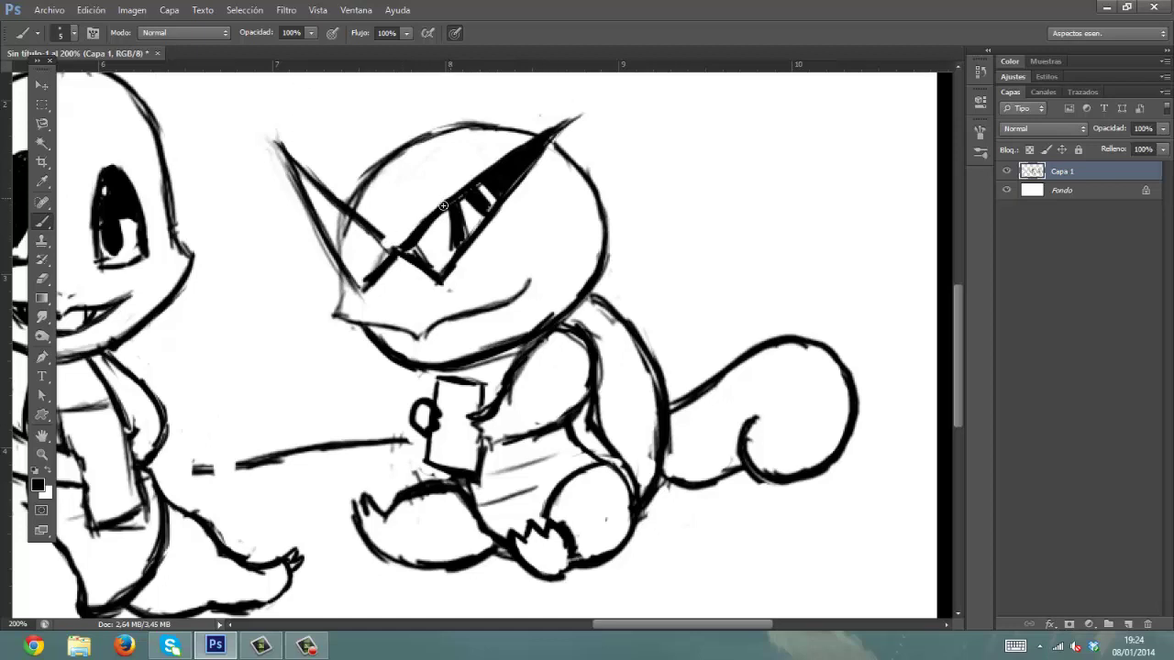
pyautogui.moveTo(443, 206)
pyautogui.mouseDown()
pyautogui.moveTo(408, 235)
pyautogui.moveTo(432, 250)
pyautogui.moveTo(461, 228)
pyautogui.mouseUp()
pyautogui.moveTo(444, 137); pyautogui.dragTo(530, 142)
pyautogui.moveTo(437, 273); pyautogui.dragTo(438, 229)
pyautogui.moveTo(456, 241)
pyautogui.mouseDown()
pyautogui.moveTo(456, 275)
pyautogui.moveTo(469, 249)
pyautogui.moveTo(404, 220)
pyautogui.mouseUp()
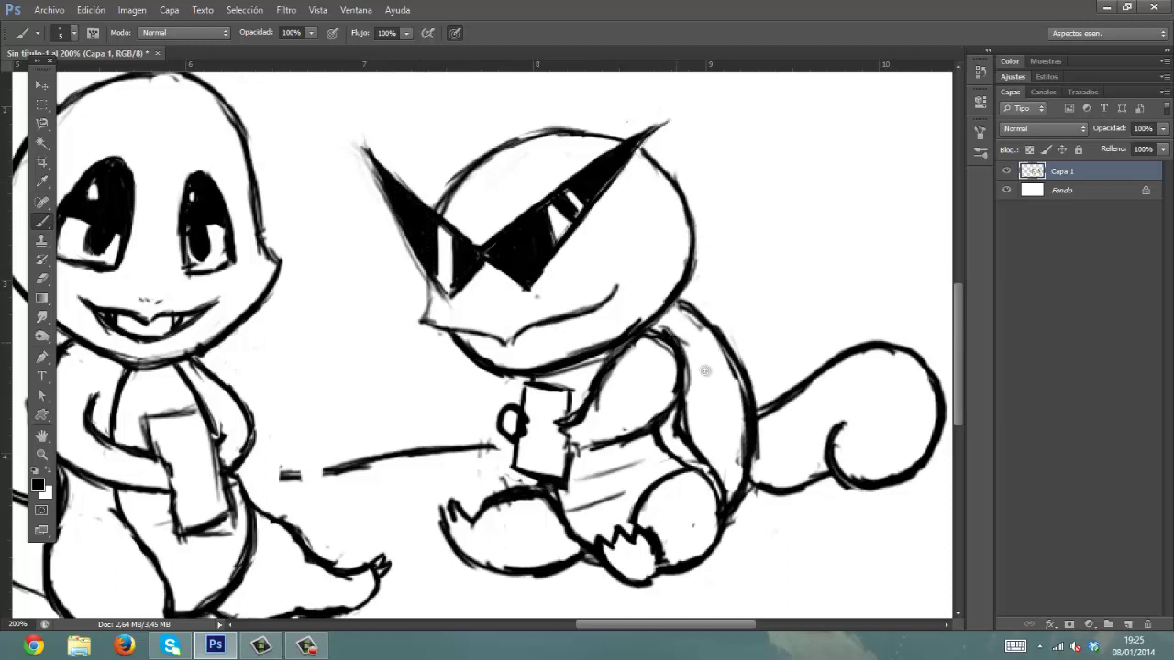
# - Draw angular plate lines on the shell of the right-hand character
pyautogui.moveTo(705, 371); pyautogui.dragTo(693, 415)
pyautogui.moveTo(708, 346); pyautogui.dragTo(723, 450)
pyautogui.moveTo(697, 403); pyautogui.dragTo(724, 368)
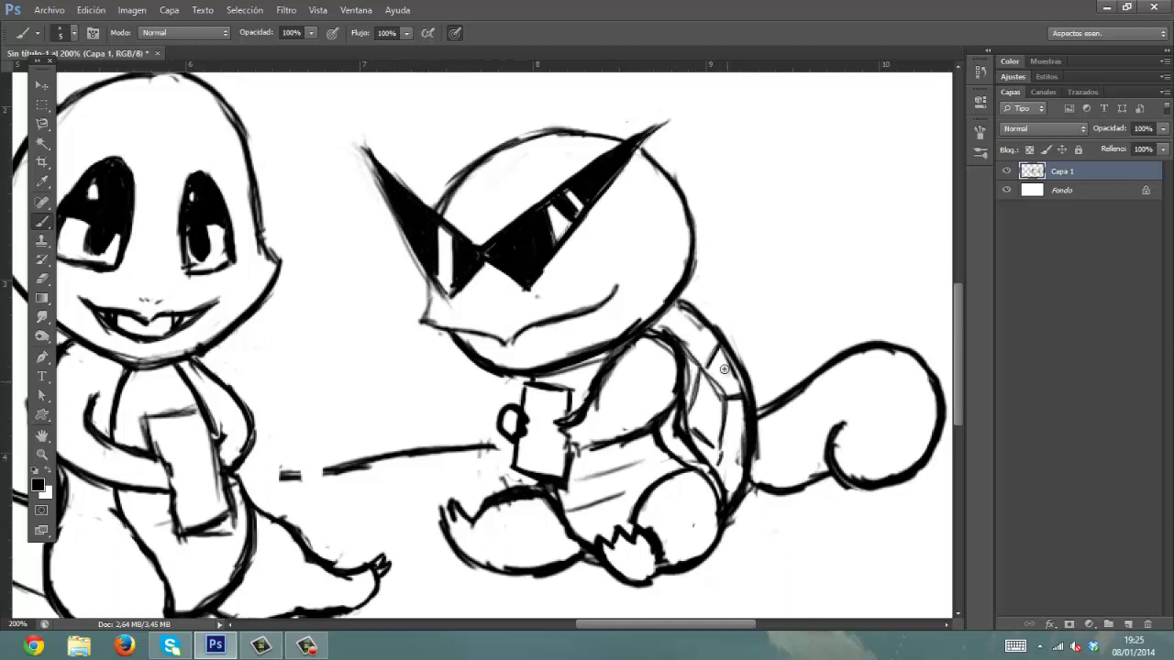
# - Ink the left-hand character's pointed ears, head outline, frowning mouth and jaw with bold black lines
pyautogui.moveTo(477, 386)
pyautogui.mouseDown()
pyautogui.moveTo(651, 345)
pyautogui.moveTo(880, 363)
pyautogui.mouseUp()
pyautogui.moveTo(215, 299); pyautogui.dragTo(681, 335)
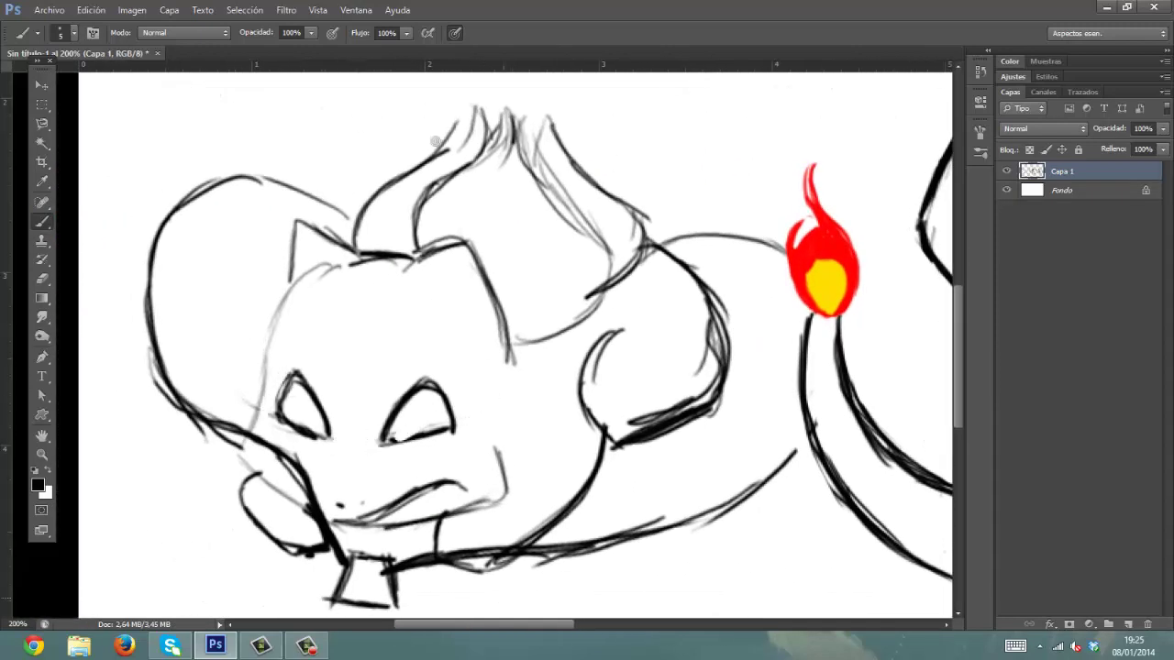
pyautogui.moveTo(421, 260)
pyautogui.mouseDown()
pyautogui.moveTo(495, 303)
pyautogui.moveTo(510, 358)
pyautogui.moveTo(323, 240)
pyautogui.moveTo(288, 246)
pyautogui.moveTo(267, 327)
pyautogui.mouseUp()
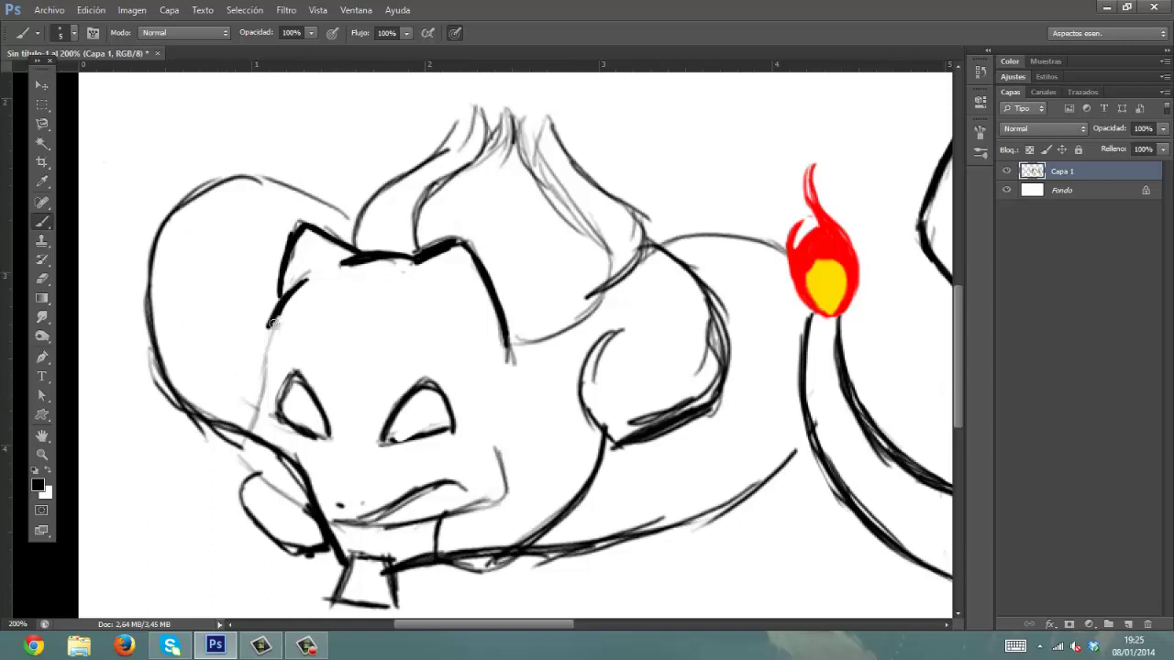
pyautogui.moveTo(273, 323)
pyautogui.mouseDown()
pyautogui.moveTo(268, 371)
pyautogui.moveTo(244, 440)
pyautogui.moveTo(286, 496)
pyautogui.moveTo(354, 524)
pyautogui.moveTo(332, 511)
pyautogui.moveTo(400, 501)
pyautogui.moveTo(428, 480)
pyautogui.moveTo(462, 491)
pyautogui.moveTo(411, 521)
pyautogui.moveTo(466, 509)
pyautogui.mouseUp()
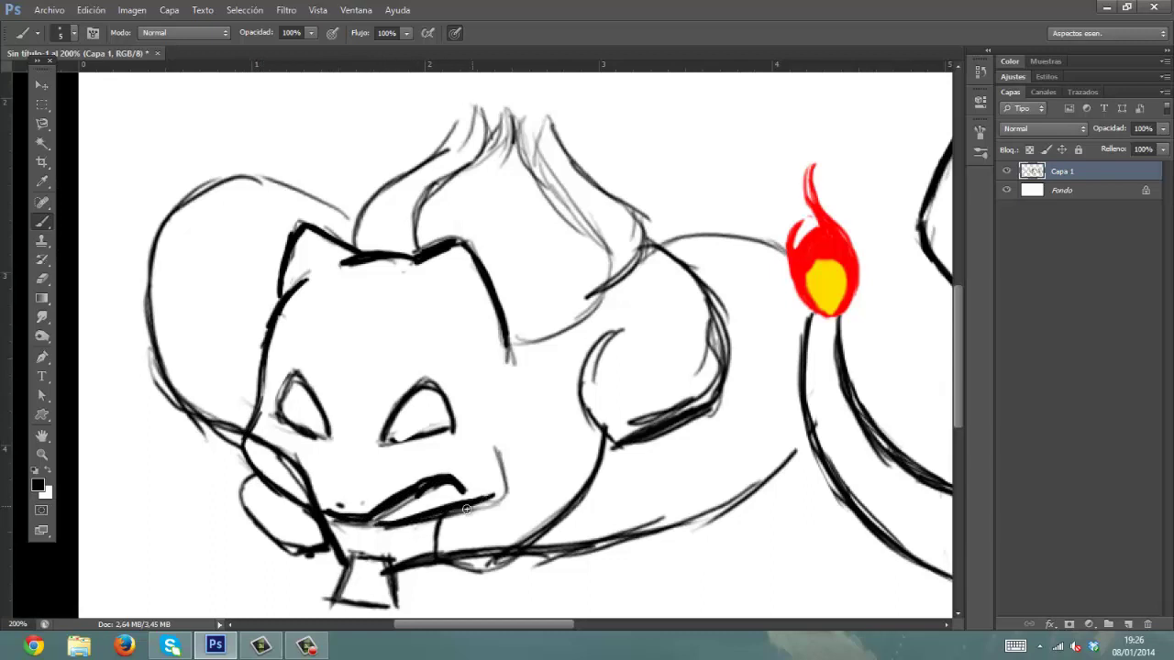
pyautogui.moveTo(495, 452); pyautogui.dragTo(504, 498)
# - Draw dark pupils with white highlights in the left-hand character's eyes and add short angry brow strokes
pyautogui.moveTo(300, 425); pyautogui.dragTo(305, 393)
pyautogui.moveTo(312, 413); pyautogui.dragTo(322, 429)
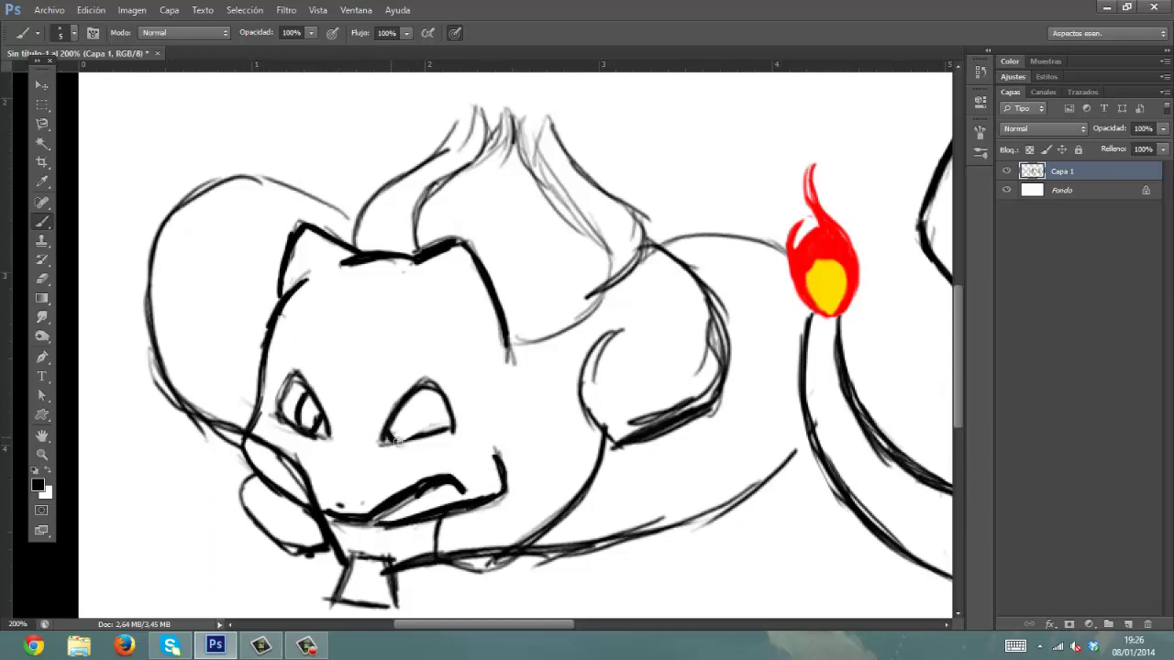
pyautogui.moveTo(418, 420); pyautogui.dragTo(427, 435)
pyautogui.moveTo(385, 444)
pyautogui.mouseDown()
pyautogui.moveTo(422, 429)
pyautogui.moveTo(331, 409)
pyautogui.moveTo(390, 376)
pyautogui.mouseUp()
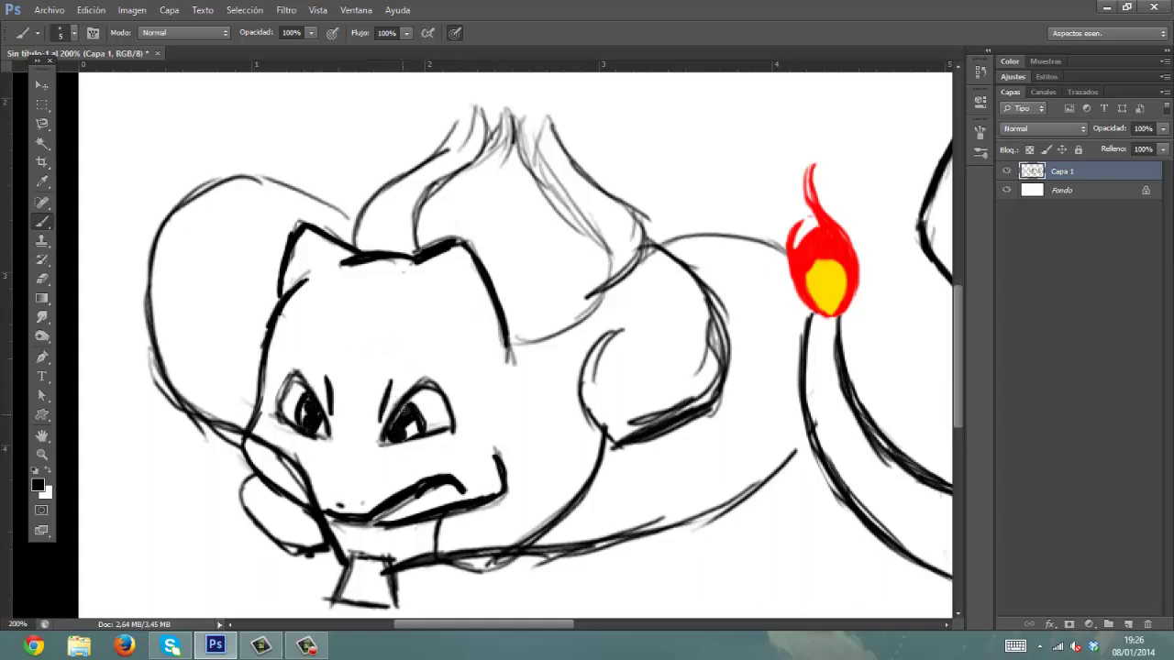
# - Clean the rough guide lines off the left-hand character's hind leg and re-ink its rounded outline
pyautogui.scroll(-1, 413, 404)
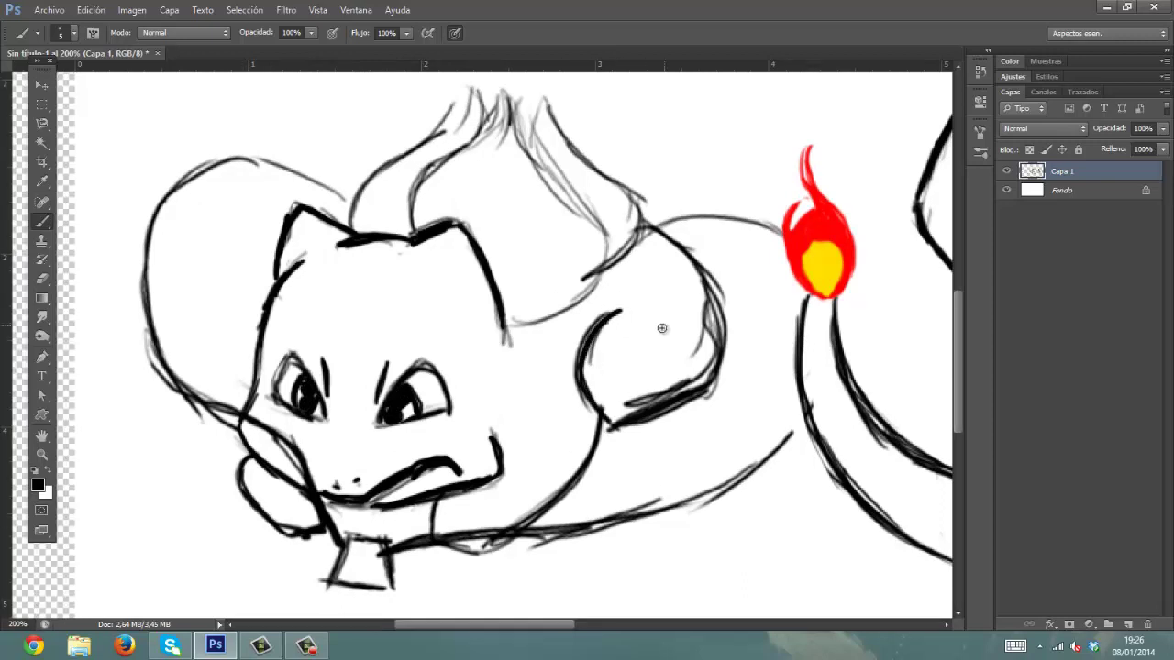
pyautogui.moveTo(627, 403)
pyautogui.mouseDown()
pyautogui.moveTo(692, 380)
pyautogui.moveTo(699, 296)
pyautogui.moveTo(720, 343)
pyautogui.moveTo(712, 275)
pyautogui.mouseUp()
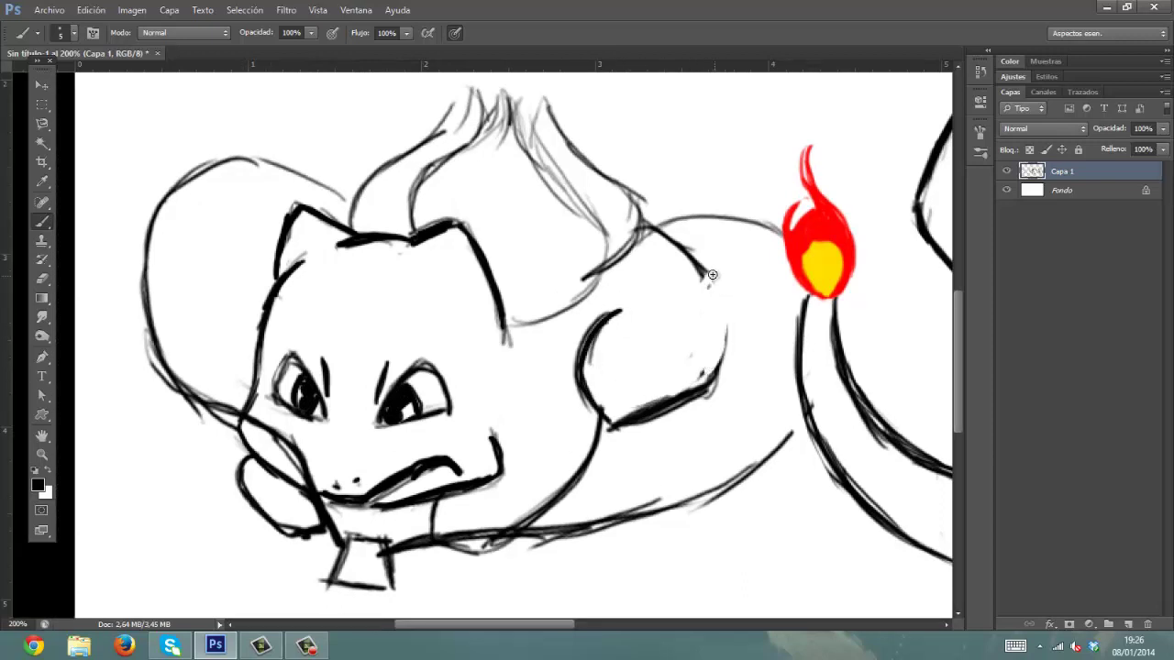
pyautogui.moveTo(647, 227)
pyautogui.mouseDown()
pyautogui.moveTo(724, 301)
pyautogui.moveTo(702, 267)
pyautogui.moveTo(720, 383)
pyautogui.mouseUp()
# - Ink the central petal of the bulb on the left-hand character's back and erase the loose guide lines around its tip
pyautogui.moveTo(506, 323)
pyautogui.mouseDown()
pyautogui.moveTo(541, 314)
pyautogui.moveTo(602, 260)
pyautogui.moveTo(602, 320)
pyautogui.moveTo(516, 171)
pyautogui.moveTo(418, 304)
pyautogui.mouseUp()
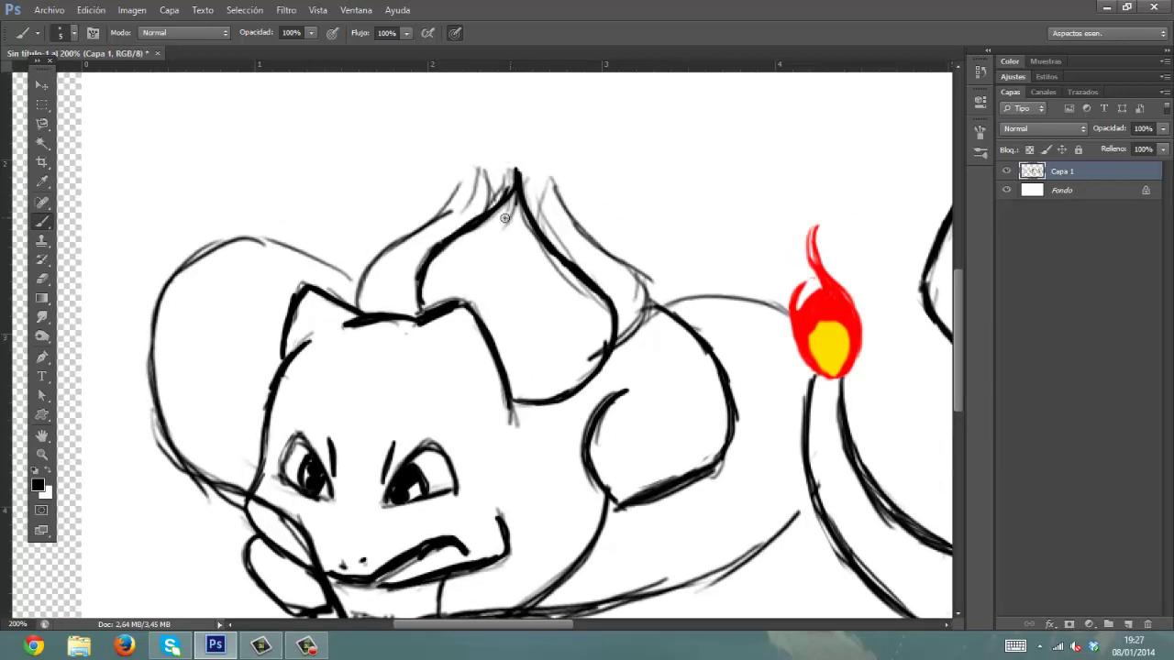
pyautogui.moveTo(492, 172); pyautogui.dragTo(471, 204)
pyautogui.moveTo(537, 191); pyautogui.dragTo(565, 252)
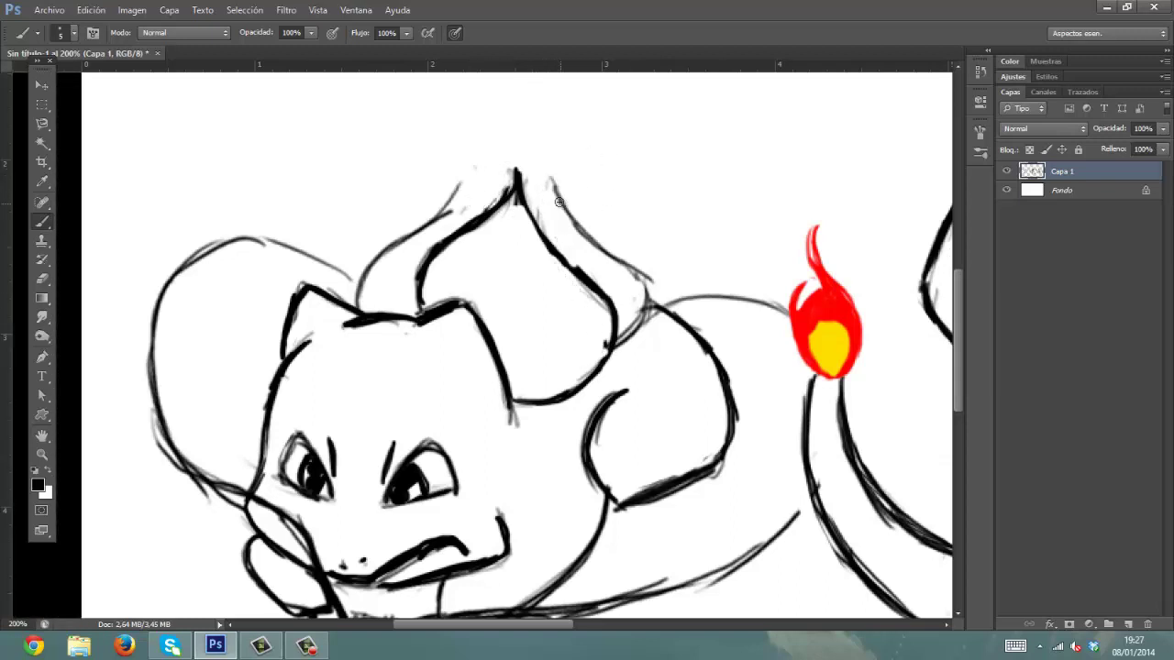
# - Ink the bulb's two outer leaves and finish their tops with jagged points
pyautogui.moveTo(550, 175)
pyautogui.mouseDown()
pyautogui.moveTo(646, 294)
pyautogui.moveTo(631, 331)
pyautogui.mouseUp()
pyautogui.moveTo(551, 190)
pyautogui.mouseDown()
pyautogui.moveTo(509, 191)
pyautogui.moveTo(492, 173)
pyautogui.moveTo(452, 192)
pyautogui.moveTo(391, 238)
pyautogui.moveTo(361, 304)
pyautogui.mouseUp()
pyautogui.moveTo(362, 284)
pyautogui.mouseDown()
pyautogui.moveTo(450, 203)
pyautogui.moveTo(461, 166)
pyautogui.mouseUp()
pyautogui.moveTo(419, 213); pyautogui.dragTo(362, 267)
pyautogui.moveTo(448, 181); pyautogui.dragTo(380, 244)
# - Draw a diamond and a small triangle on the left-hand character's forehead and angular spots on its legs
pyautogui.moveTo(370, 354)
pyautogui.mouseDown()
pyautogui.moveTo(345, 389)
pyautogui.moveTo(406, 401)
pyautogui.mouseUp()
pyautogui.moveTo(404, 394); pyautogui.dragTo(368, 438)
pyautogui.moveTo(343, 393); pyautogui.dragTo(368, 437)
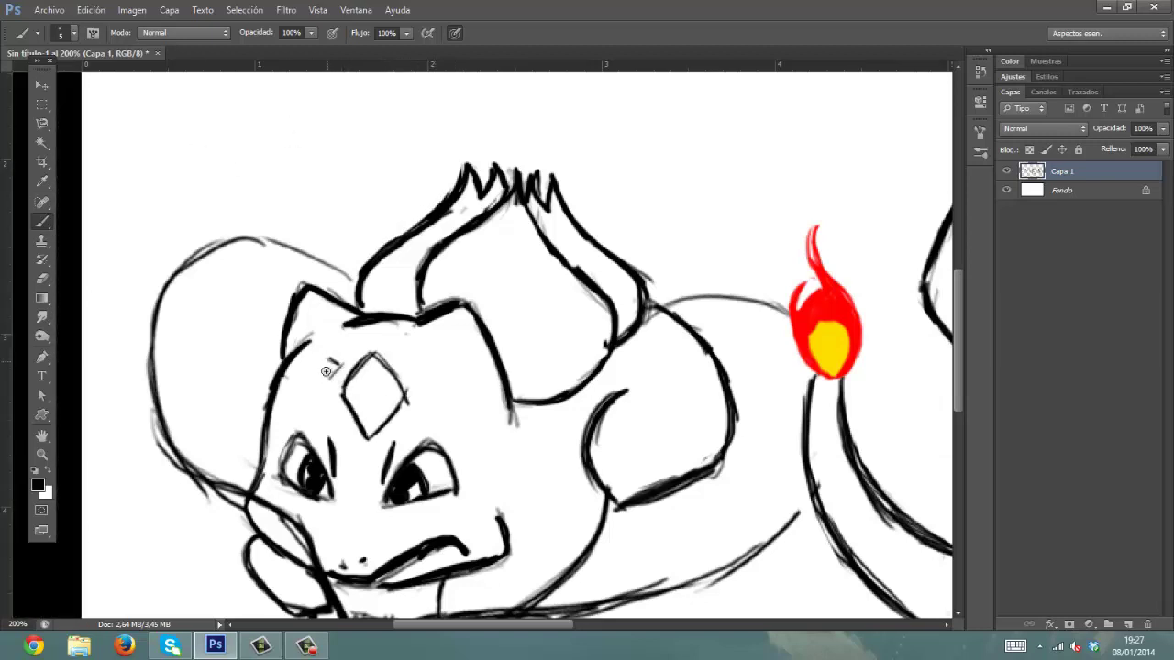
pyautogui.moveTo(513, 324); pyautogui.dragTo(541, 265)
pyautogui.moveTo(581, 479); pyautogui.dragTo(549, 520)
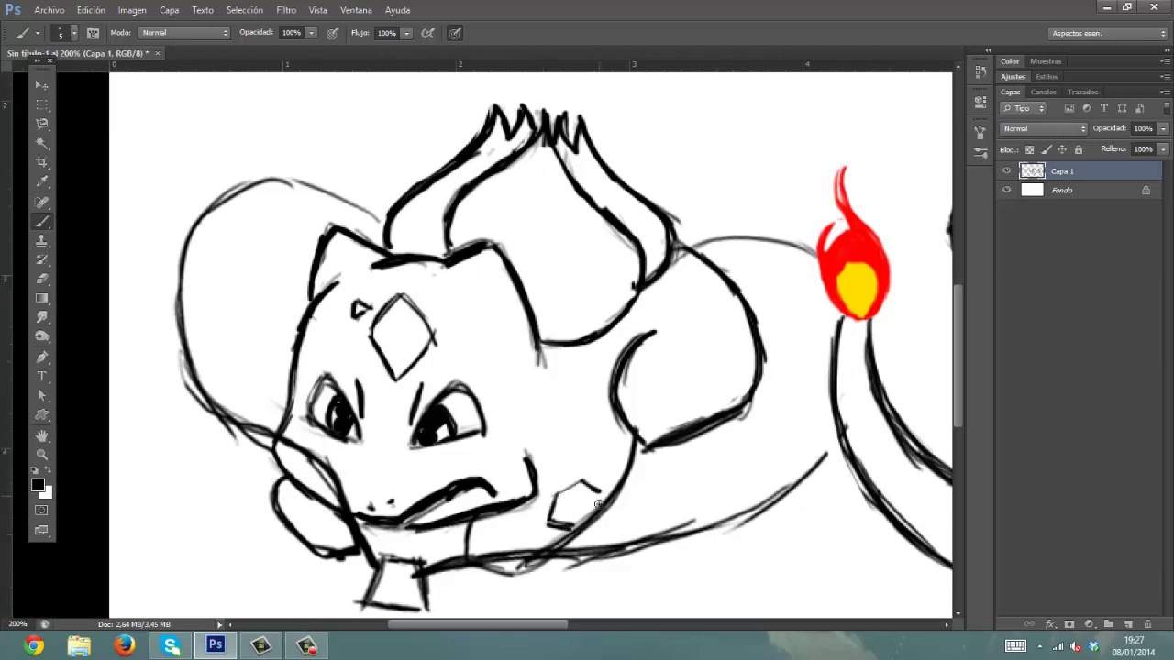
pyautogui.moveTo(585, 484); pyautogui.dragTo(598, 509)
pyautogui.moveTo(292, 518); pyautogui.dragTo(316, 541)
pyautogui.moveTo(660, 361)
pyautogui.mouseDown()
pyautogui.moveTo(709, 380)
pyautogui.moveTo(680, 341)
pyautogui.mouseUp()
pyautogui.moveTo(459, 173); pyautogui.dragTo(501, 164)
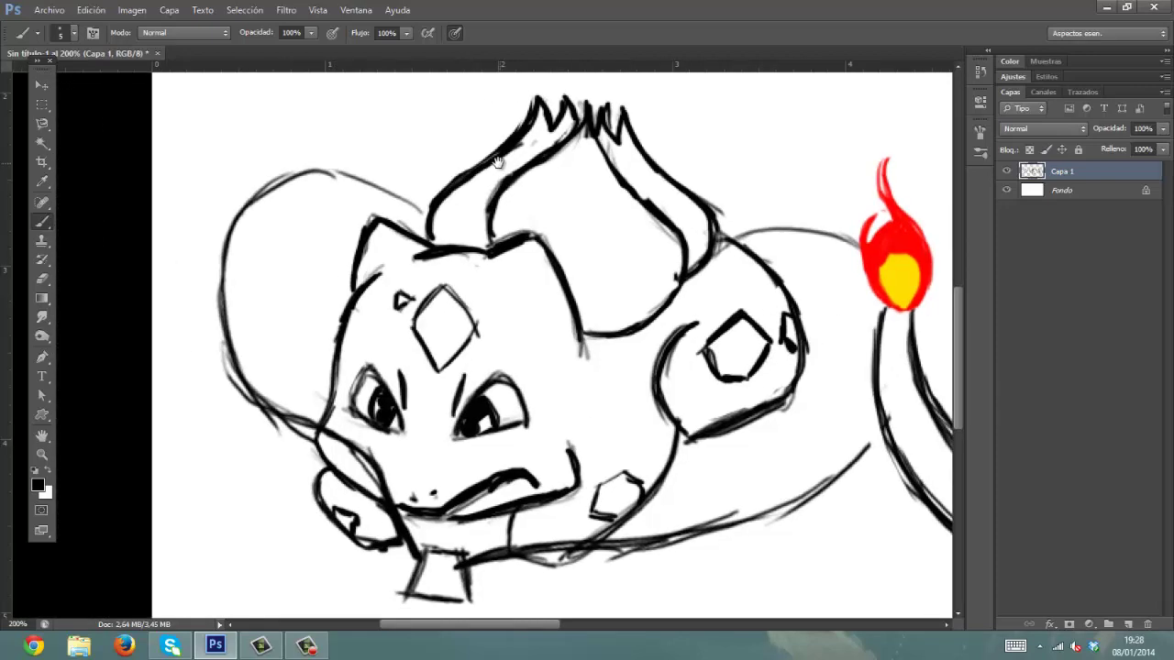
# - Set the brush to dark green 165c15 and a size of 8 px for the left-hand character's vines
pyautogui.click(38, 484)
pyautogui.click(470, 389)
pyautogui.click(414, 385)
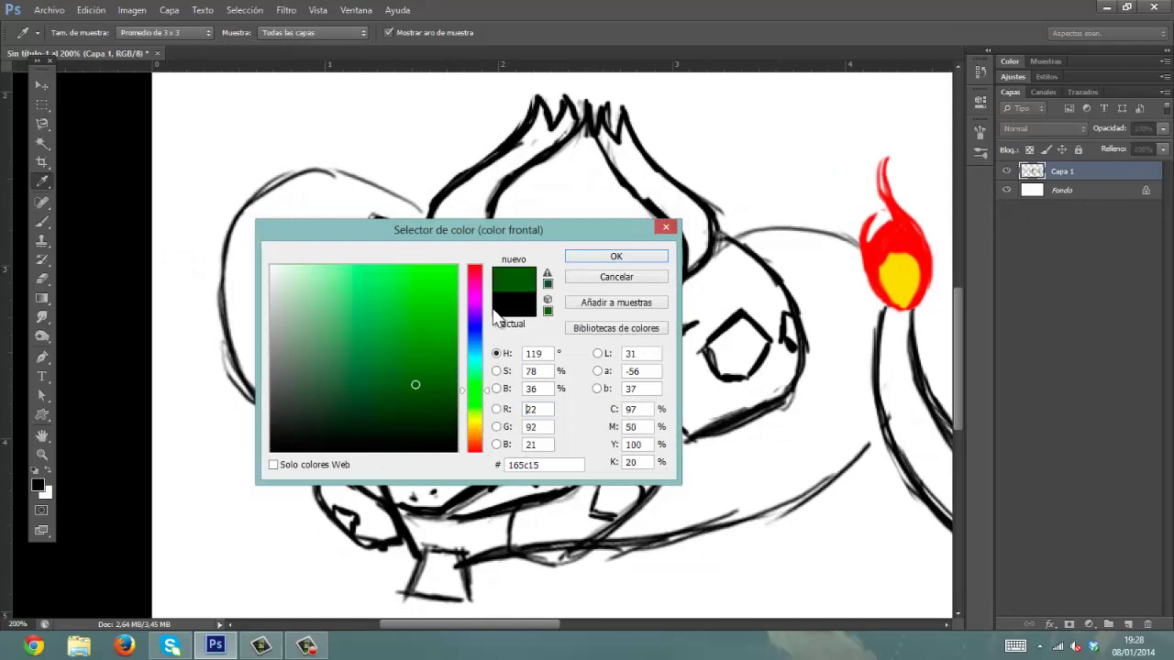
pyautogui.click(616, 256)
pyautogui.moveTo(409, 201); pyautogui.dragTo(340, 174)
pyautogui.rightClick(387, 253)
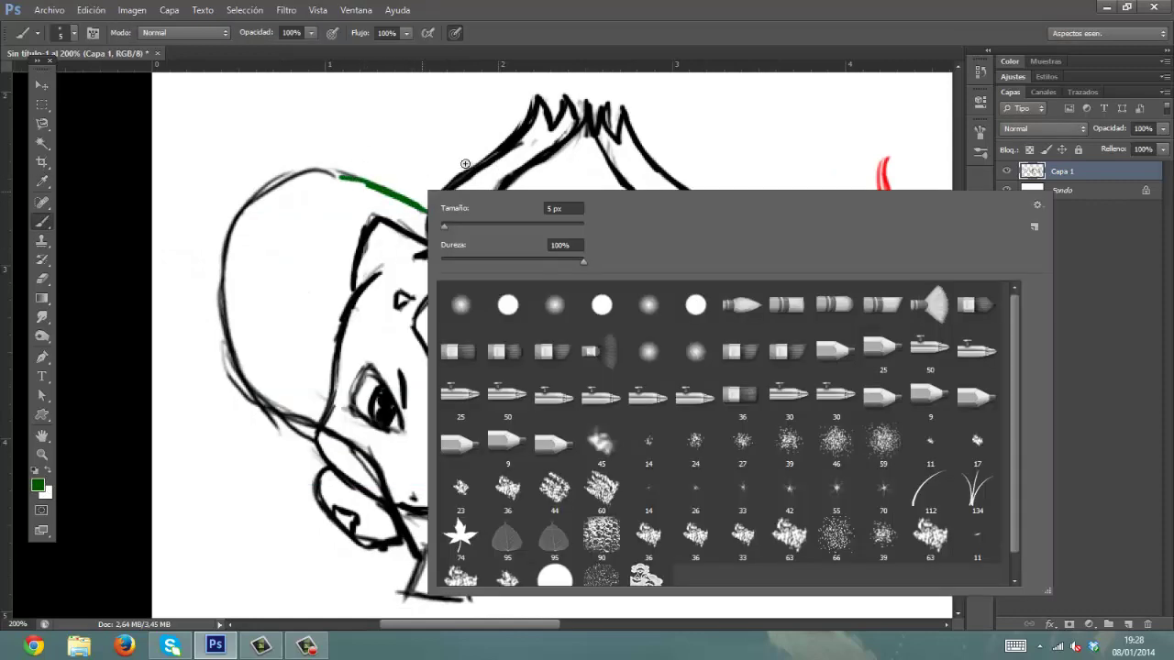
pyautogui.write('58')
pyautogui.press('Return')
pyautogui.rightClick(539, 149)
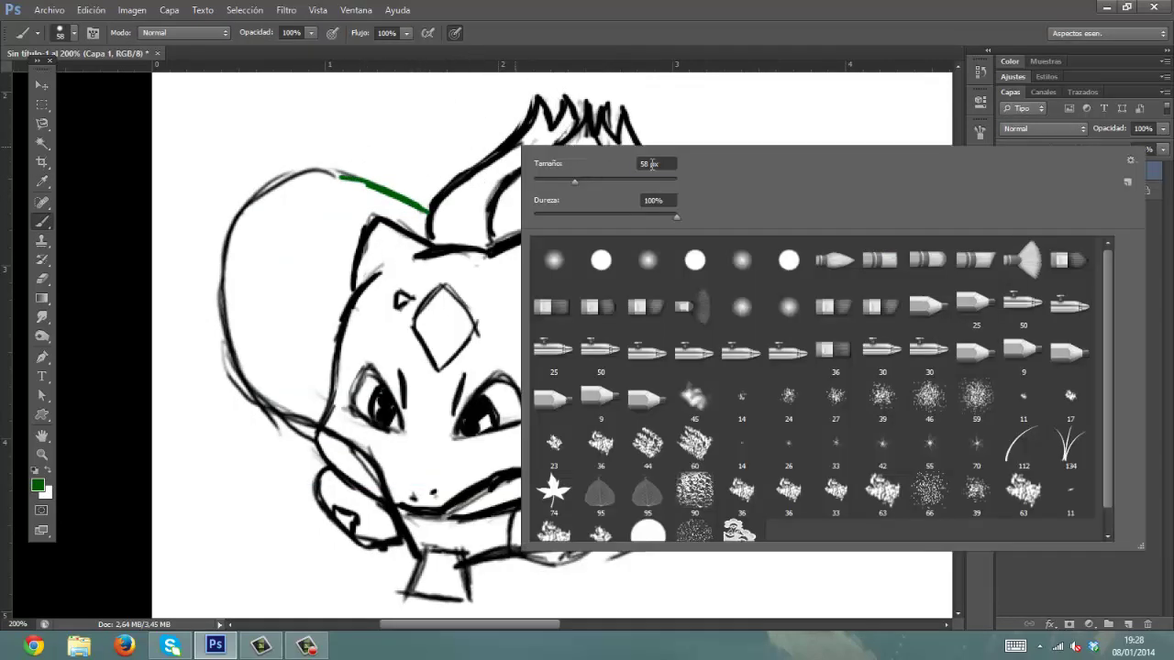
pyautogui.write('8')
pyautogui.press('Return')
# - Try tracing the large looping vine beside the left-hand character's head in dark green
pyautogui.moveTo(328, 173)
pyautogui.mouseDown()
pyautogui.moveTo(426, 211)
pyautogui.moveTo(252, 168)
pyautogui.moveTo(204, 188)
pyautogui.moveTo(167, 244)
pyautogui.moveTo(160, 296)
pyautogui.mouseUp()
pyautogui.press('space')
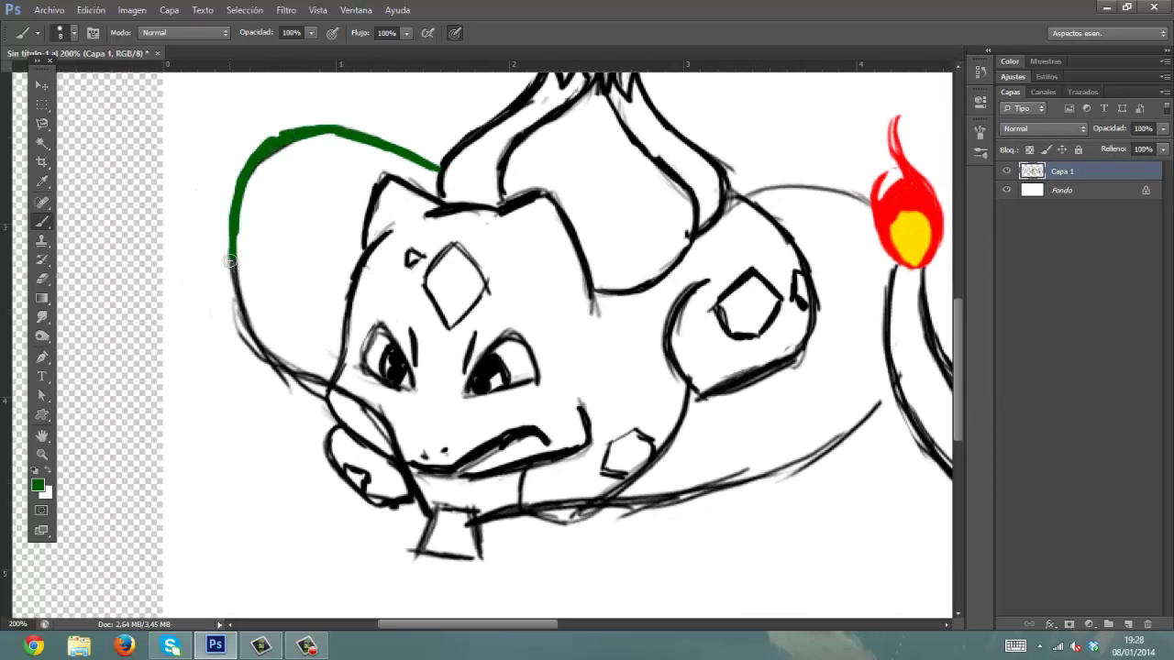
pyautogui.moveTo(286, 121)
pyautogui.mouseDown()
pyautogui.moveTo(436, 364)
pyautogui.moveTo(400, 177)
pyautogui.mouseUp()
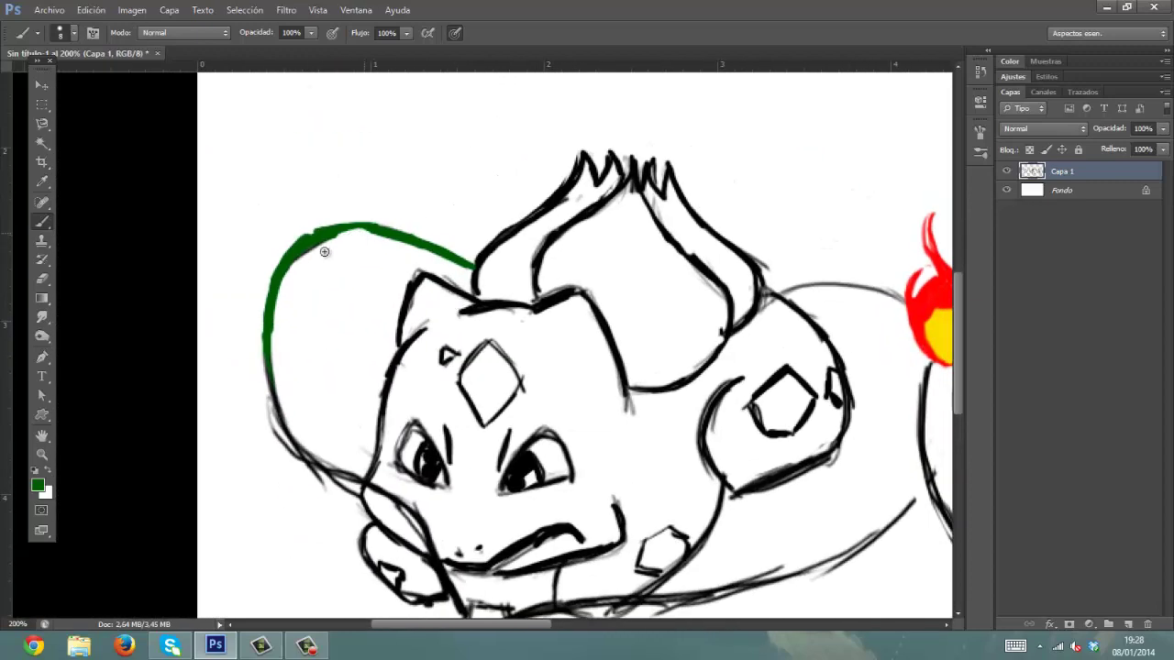
pyautogui.moveTo(325, 252); pyautogui.dragTo(288, 274)
pyautogui.moveTo(223, 314); pyautogui.dragTo(187, 261)
pyautogui.moveTo(233, 341)
pyautogui.mouseDown()
pyautogui.moveTo(244, 389)
pyautogui.moveTo(298, 430)
pyautogui.mouseUp()
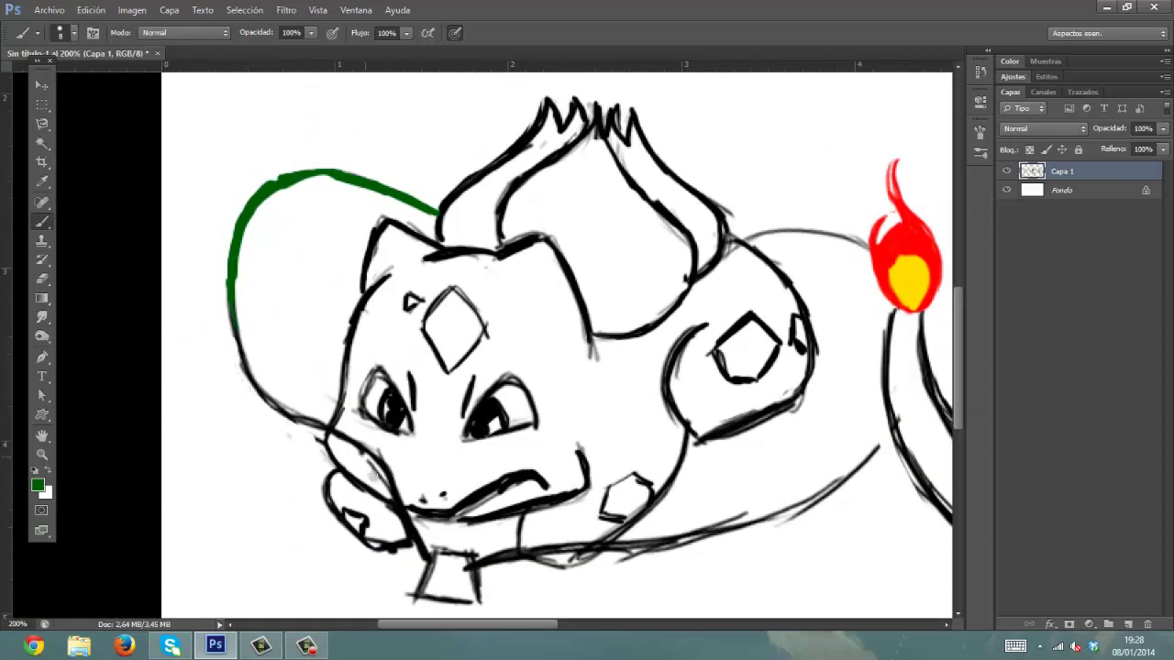
pyautogui.moveTo(232, 312)
pyautogui.mouseDown()
pyautogui.moveTo(246, 371)
pyautogui.moveTo(293, 422)
pyautogui.mouseUp()
# - Try thickening the green looping vine with a second pass along its inner edge
pyautogui.moveTo(416, 203); pyautogui.dragTo(329, 181)
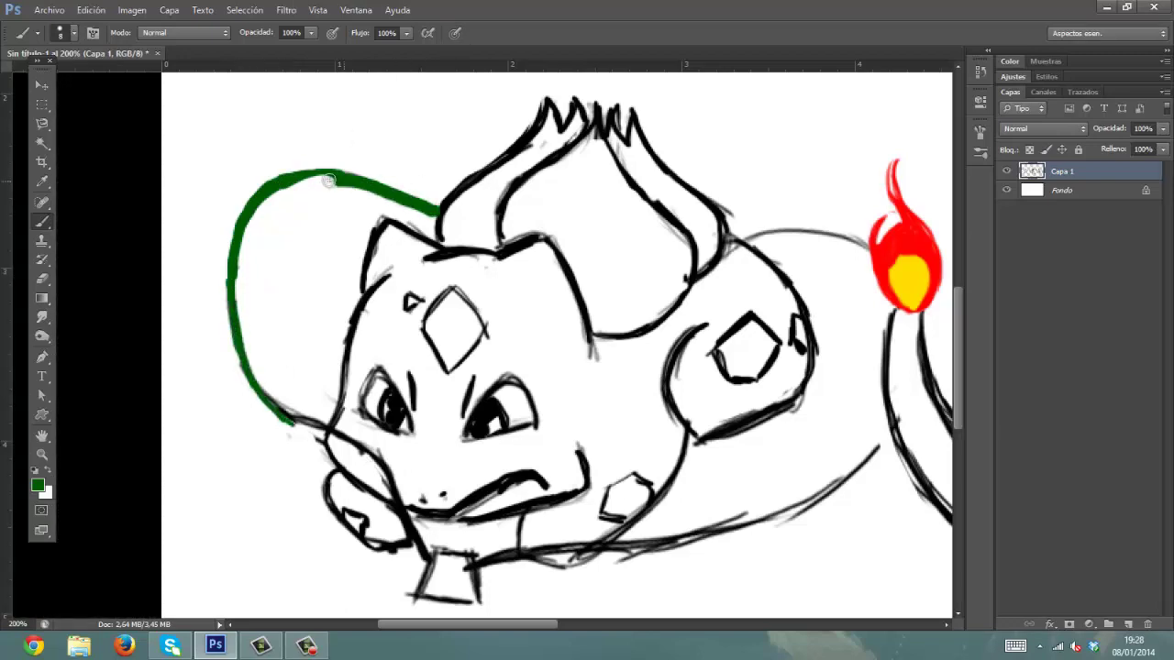
pyautogui.hotkey('ctrl', 'z')
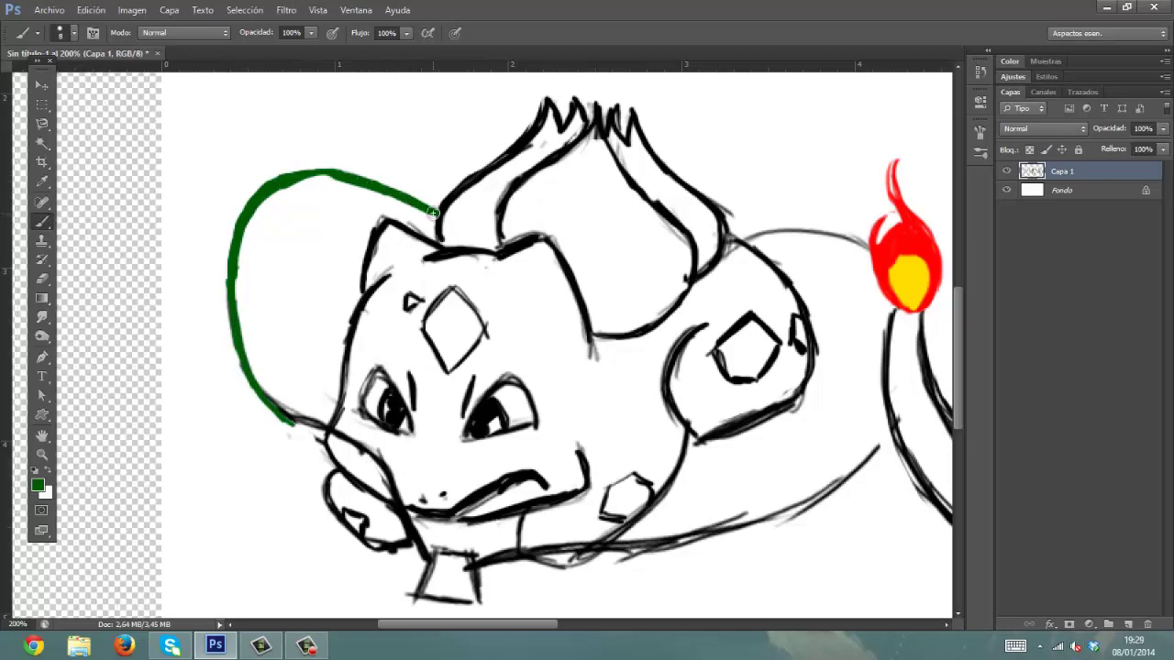
pyautogui.moveTo(433, 213)
pyautogui.mouseDown()
pyautogui.moveTo(381, 190)
pyautogui.moveTo(308, 183)
pyautogui.moveTo(252, 223)
pyautogui.moveTo(239, 307)
pyautogui.moveTo(275, 371)
pyautogui.mouseUp()
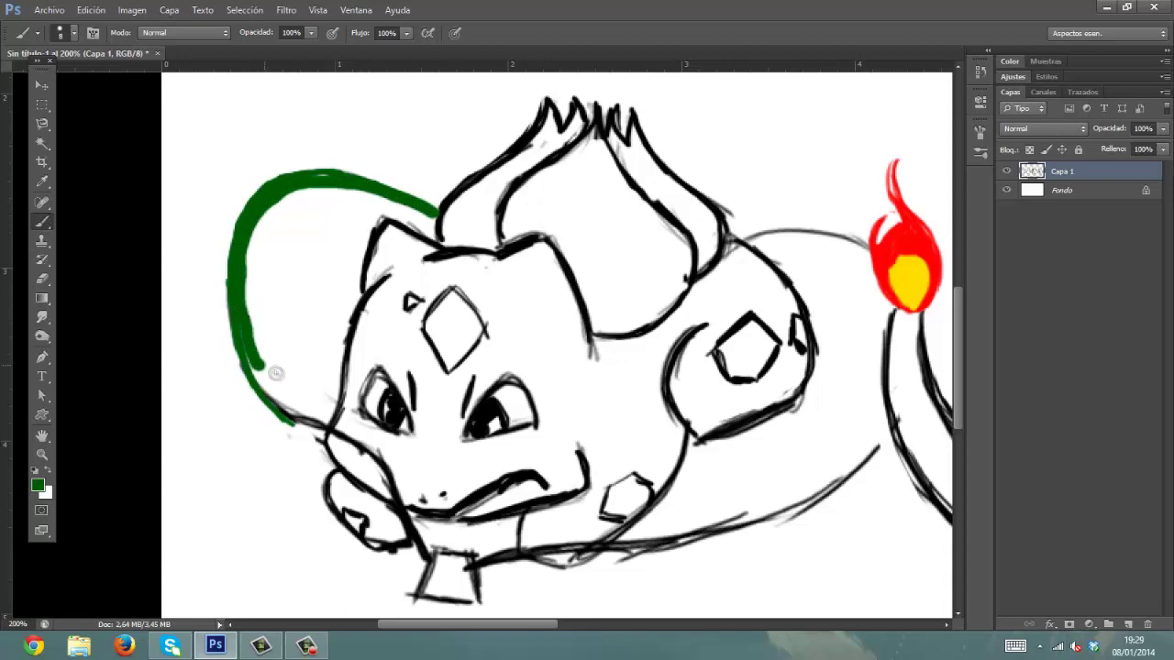
pyautogui.hotkey('ctrl', 'z')
# - Erase the looping vine and redraw it as one thick green line across the face, ending in a rounded tip at the held object
pyautogui.moveTo(231, 337)
pyautogui.mouseDown()
pyautogui.moveTo(235, 212)
pyautogui.moveTo(257, 185)
pyautogui.moveTo(264, 224)
pyautogui.moveTo(293, 179)
pyautogui.moveTo(354, 187)
pyautogui.moveTo(343, 192)
pyautogui.moveTo(367, 167)
pyautogui.moveTo(380, 185)
pyautogui.moveTo(408, 177)
pyautogui.moveTo(433, 218)
pyautogui.moveTo(232, 294)
pyautogui.moveTo(297, 428)
pyautogui.moveTo(380, 447)
pyautogui.moveTo(421, 534)
pyautogui.moveTo(379, 490)
pyautogui.mouseUp()
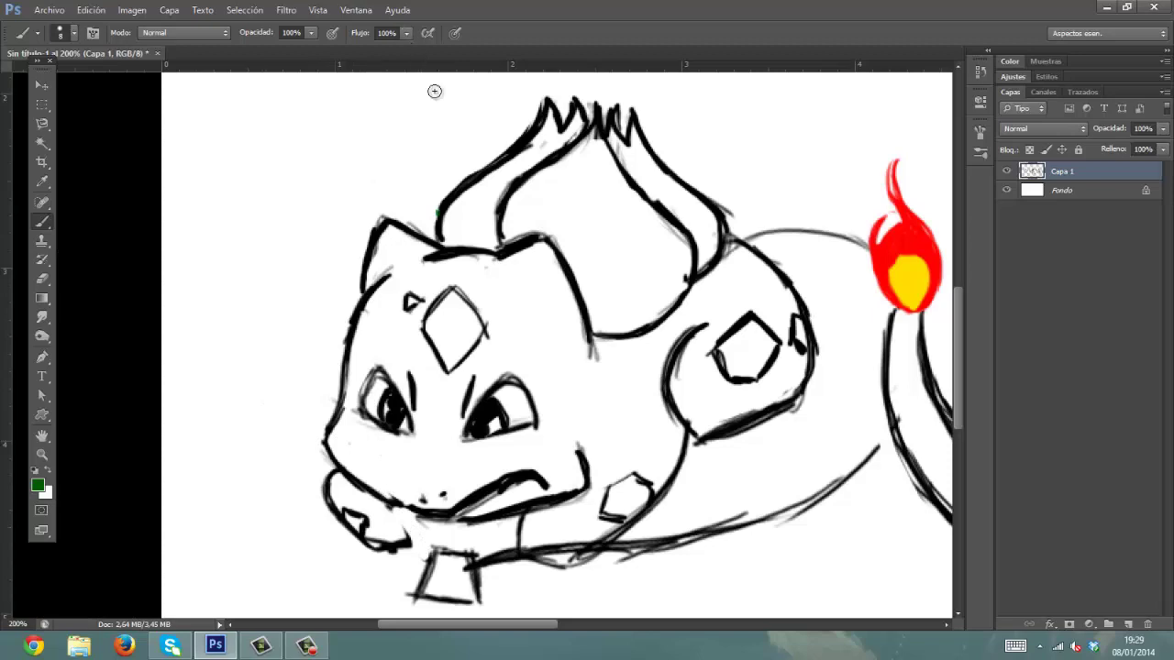
pyautogui.moveTo(438, 221)
pyautogui.mouseDown()
pyautogui.moveTo(367, 189)
pyautogui.moveTo(262, 184)
pyautogui.moveTo(241, 205)
pyautogui.moveTo(429, 563)
pyautogui.moveTo(339, 483)
pyautogui.mouseUp()
pyautogui.hotkey('ctrl', 'z')
# - Draw the second vine in green from the bulb to the flame, then from the tail to the held object with a rounded tip
pyautogui.moveTo(654, 160); pyautogui.dragTo(776, 165)
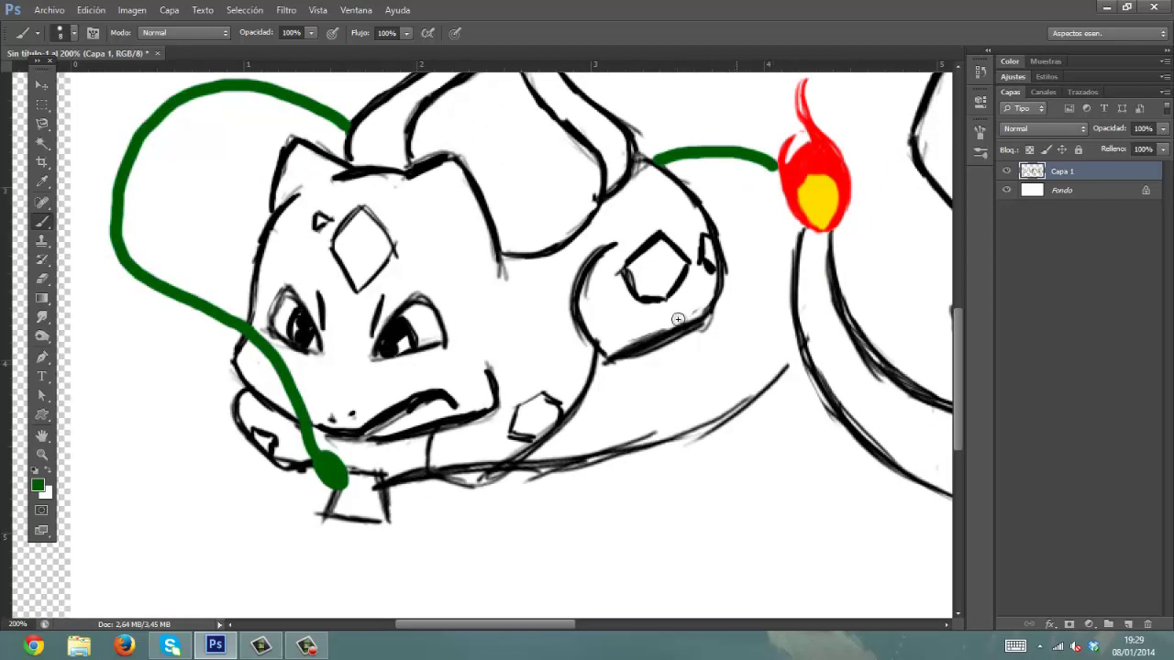
pyautogui.moveTo(525, 447)
pyautogui.mouseDown()
pyautogui.moveTo(517, 479)
pyautogui.moveTo(541, 485)
pyautogui.moveTo(626, 448)
pyautogui.moveTo(560, 457)
pyautogui.moveTo(719, 429)
pyautogui.moveTo(770, 380)
pyautogui.moveTo(498, 448)
pyautogui.moveTo(491, 464)
pyautogui.moveTo(459, 476)
pyautogui.moveTo(400, 474)
pyautogui.moveTo(440, 472)
pyautogui.mouseUp()
pyautogui.moveTo(804, 341)
pyautogui.mouseDown()
pyautogui.moveTo(691, 415)
pyautogui.moveTo(450, 443)
pyautogui.moveTo(388, 493)
pyautogui.moveTo(407, 468)
pyautogui.mouseUp()
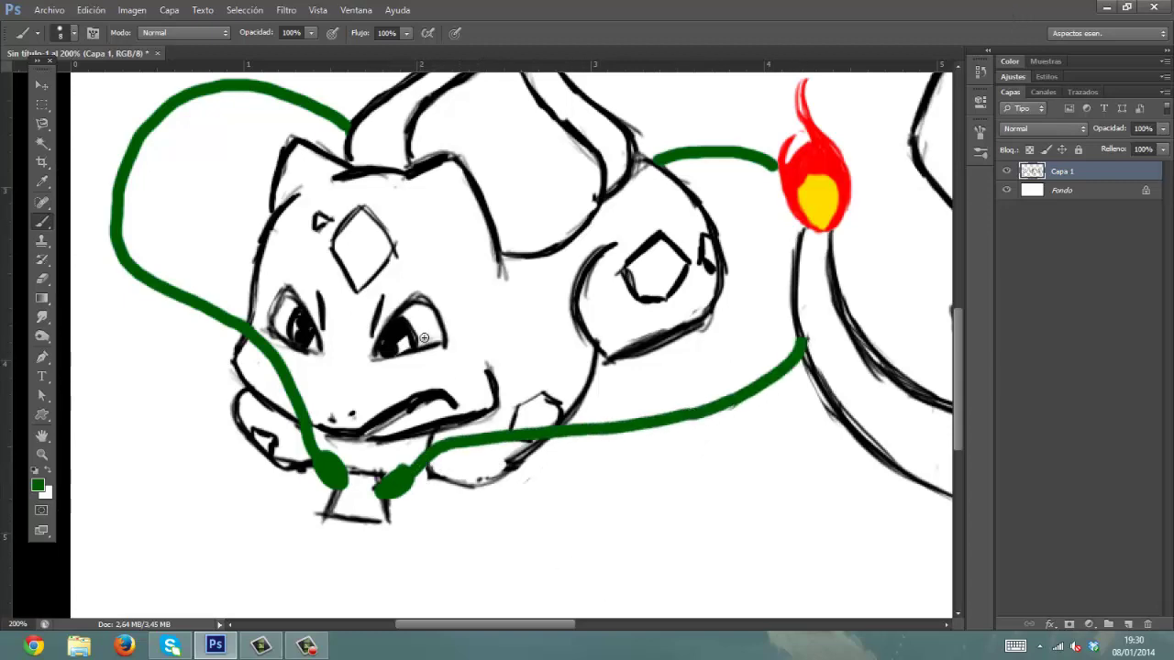
# - Ink the cable between the middle and right-hand characters' held objects in black with a 5 px brush
pyautogui.hotkey('ctrl', '0')
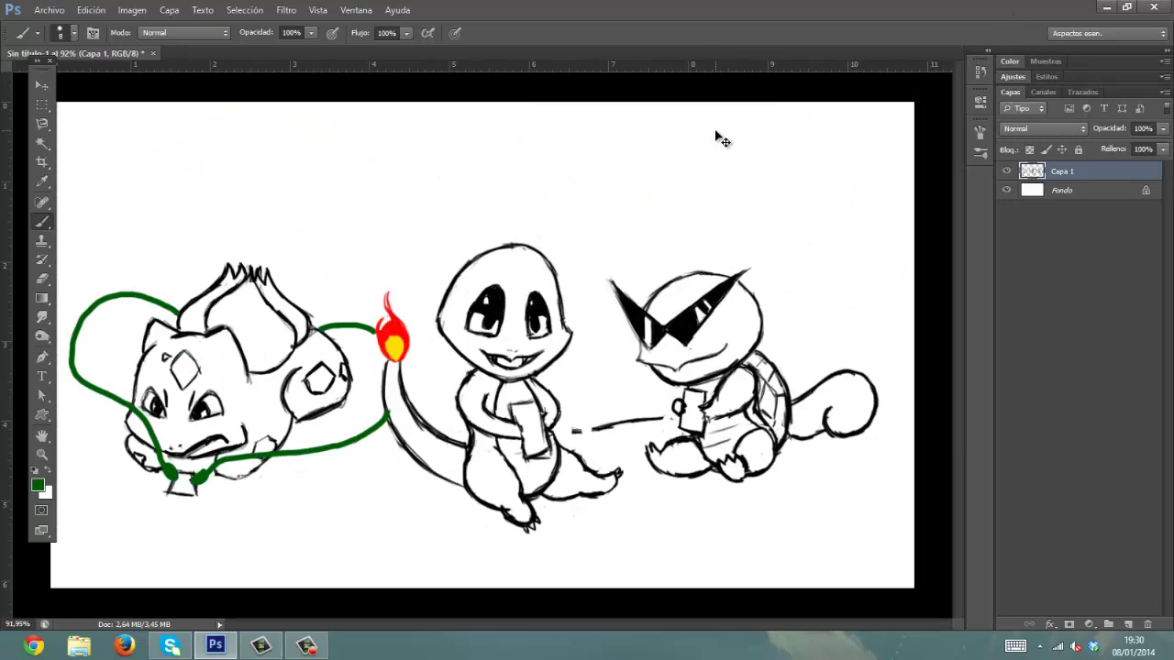
pyautogui.hotkey('ctrl', '+')
pyautogui.hotkey('ctrl', '+')
pyautogui.hotkey('ctrl', '+')
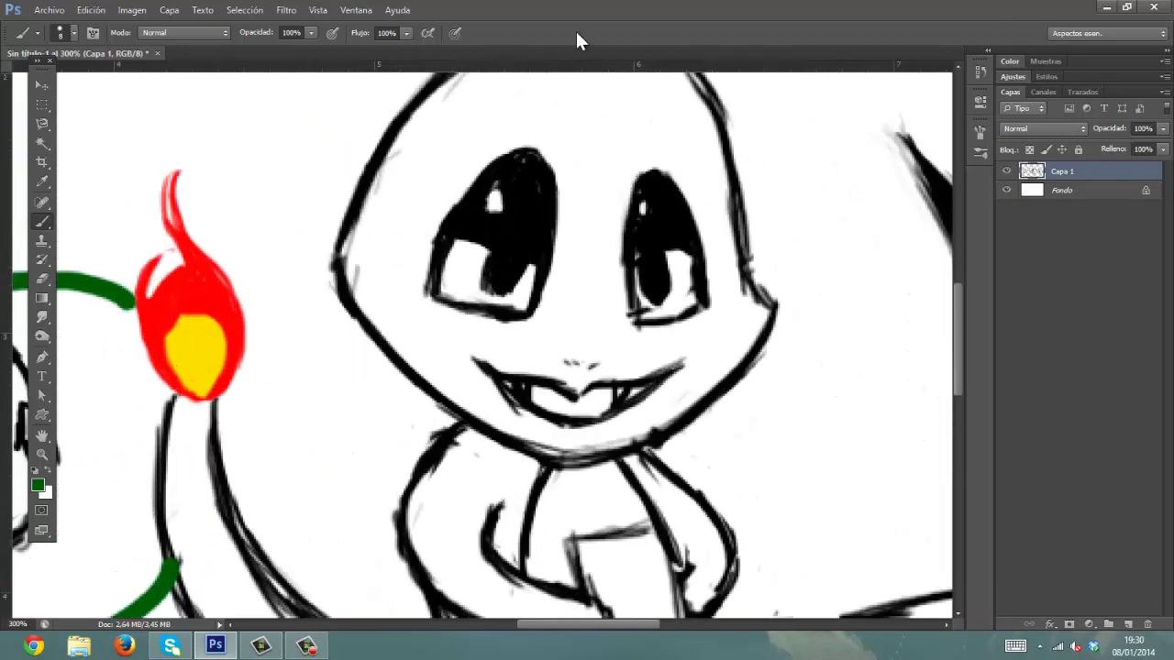
pyautogui.rightClick(550, 403)
pyautogui.doubleClick(675, 245)
pyautogui.write('5')
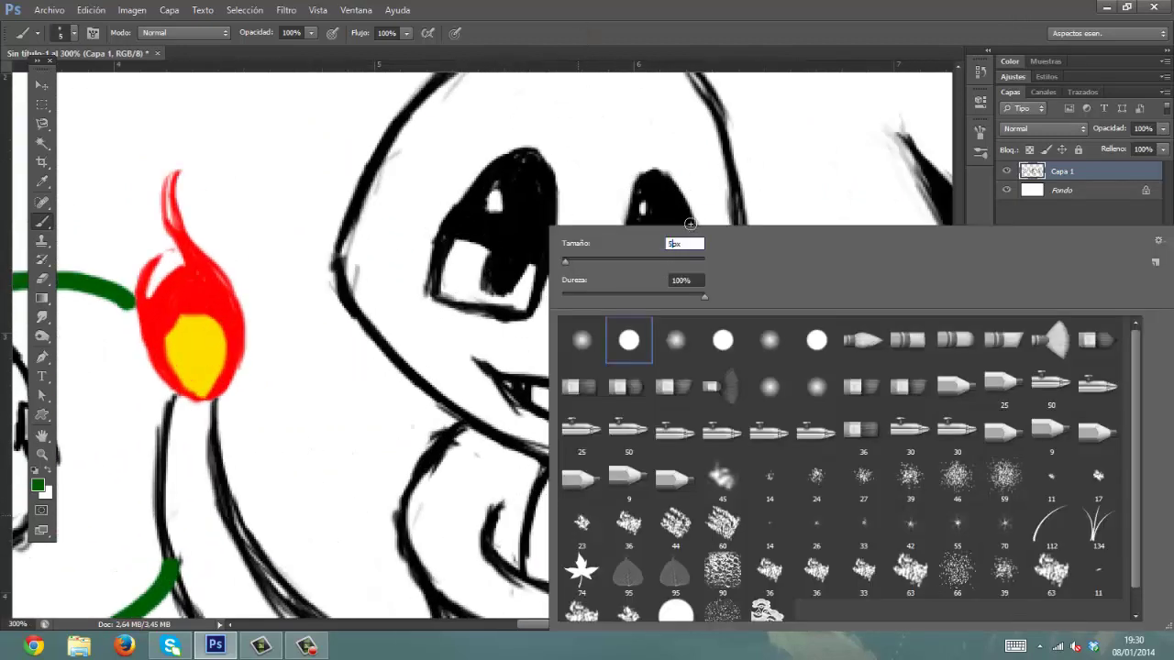
pyautogui.press('Return')
pyautogui.moveTo(762, 356)
pyautogui.mouseDown()
pyautogui.moveTo(621, 212)
pyautogui.moveTo(569, 204)
pyautogui.moveTo(545, 179)
pyautogui.mouseUp()
pyautogui.press('d')
pyautogui.moveTo(489, 456); pyautogui.dragTo(908, 401)
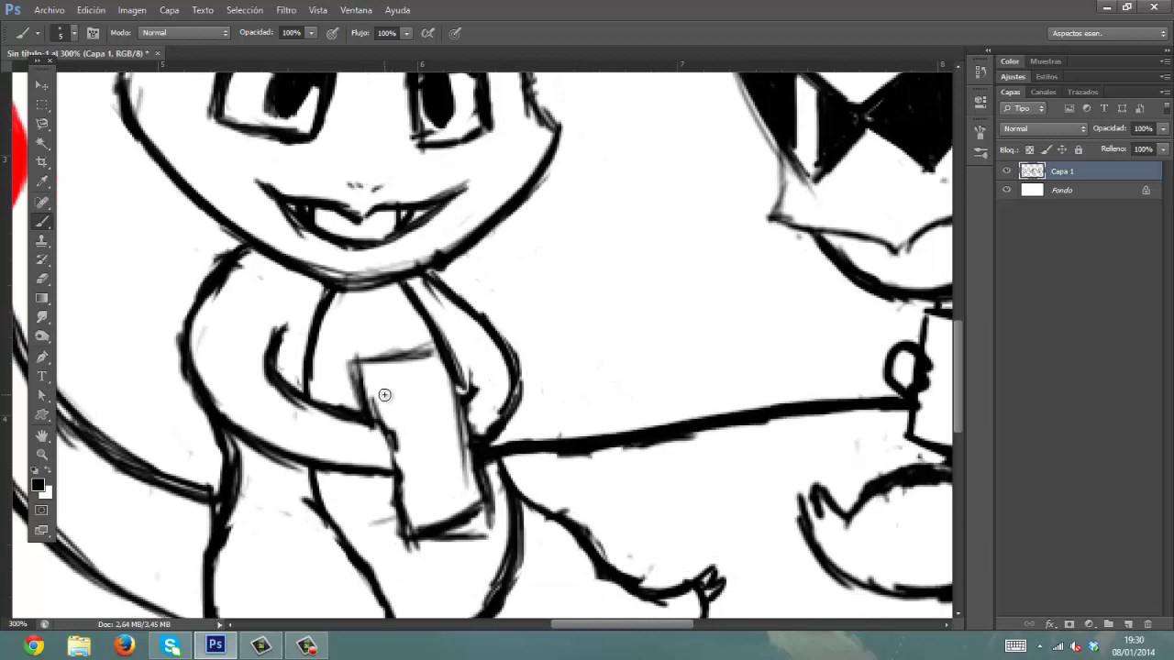
# - Try drawing a thick black squiggle near the top of the middle character's rectangular object
pyautogui.moveTo(384, 394)
pyautogui.mouseDown()
pyautogui.moveTo(400, 409)
pyautogui.moveTo(422, 389)
pyautogui.moveTo(417, 413)
pyautogui.mouseUp()
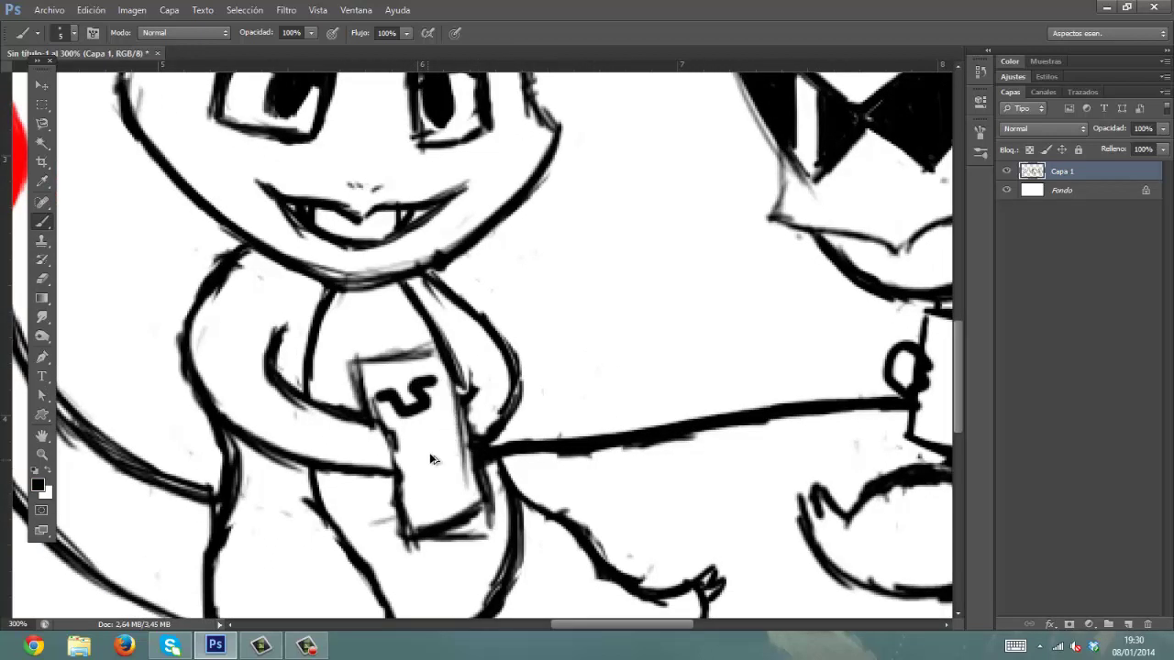
pyautogui.hotkey('ctrl', 'alt', 'z')
pyautogui.hotkey('ctrl', 'alt', 'z')
# - Color the middle character's rectangular object bright red and ink its border and the gripping fingers in thick black
pyautogui.rightClick(432, 432)
pyautogui.click(37, 485)
pyautogui.click(376, 281)
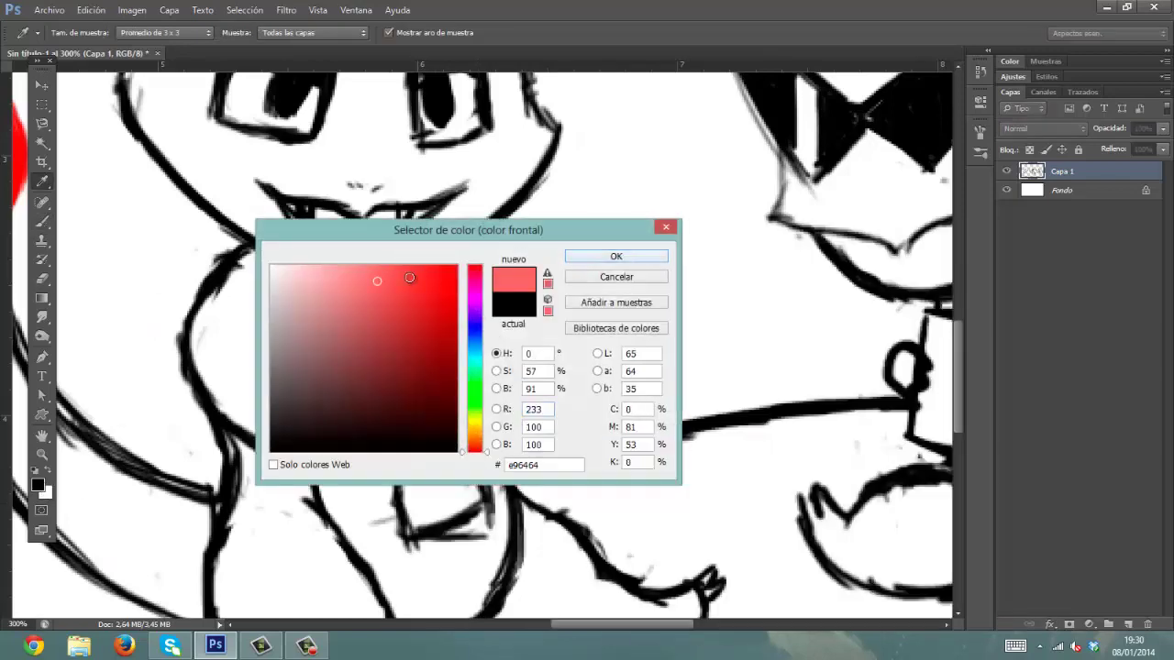
pyautogui.click(409, 277)
pyautogui.click(608, 256)
pyautogui.moveTo(374, 409)
pyautogui.mouseDown()
pyautogui.moveTo(366, 363)
pyautogui.moveTo(426, 357)
pyautogui.moveTo(472, 504)
pyautogui.moveTo(408, 486)
pyautogui.moveTo(406, 442)
pyautogui.moveTo(402, 463)
pyautogui.moveTo(427, 509)
pyautogui.moveTo(448, 482)
pyautogui.moveTo(452, 441)
pyautogui.moveTo(429, 447)
pyautogui.moveTo(427, 374)
pyautogui.moveTo(395, 379)
pyautogui.moveTo(403, 472)
pyautogui.mouseUp()
pyautogui.moveTo(459, 374)
pyautogui.mouseDown()
pyautogui.moveTo(463, 396)
pyautogui.moveTo(497, 419)
pyautogui.mouseUp()
pyautogui.moveTo(364, 369)
pyautogui.mouseDown()
pyautogui.moveTo(444, 349)
pyautogui.moveTo(394, 521)
pyautogui.moveTo(491, 528)
pyautogui.moveTo(413, 536)
pyautogui.moveTo(494, 513)
pyautogui.mouseUp()
pyautogui.hotkey('ctrl', 'alt', 'z')
pyautogui.hotkey('ctrl', 'alt', 'z')
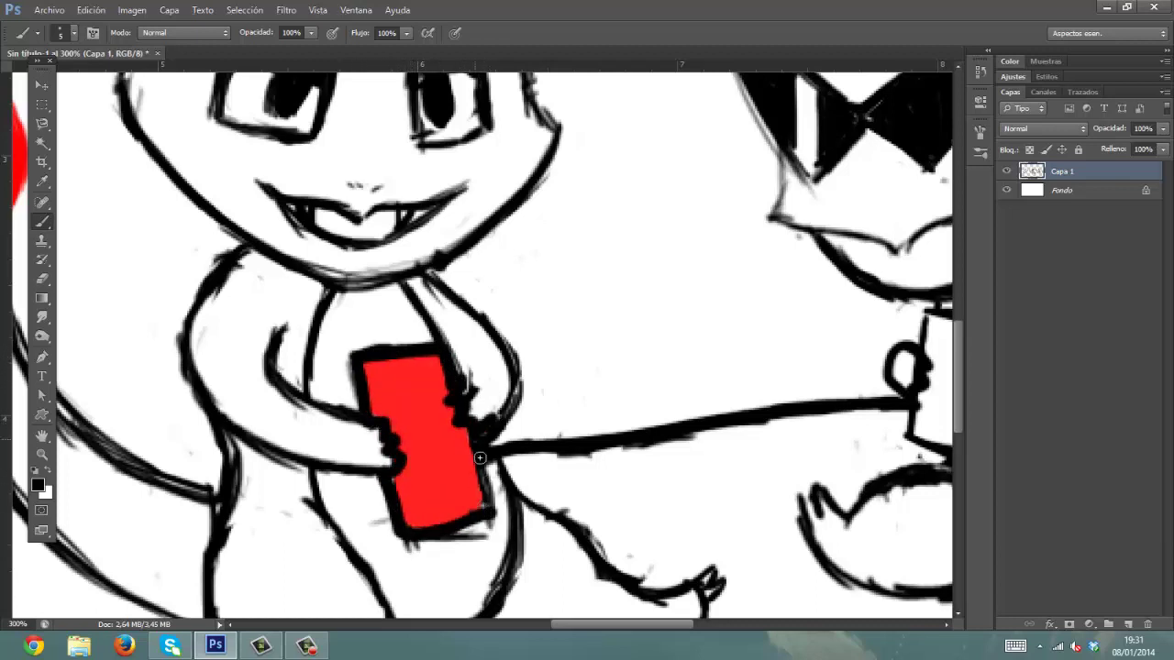
pyautogui.moveTo(479, 454); pyautogui.dragTo(491, 505)
# - Draw a thin notched inner outline with extra lines along one side on the red object, using a 2 px brush
pyautogui.rightClick(546, 324)
pyautogui.press('Return')
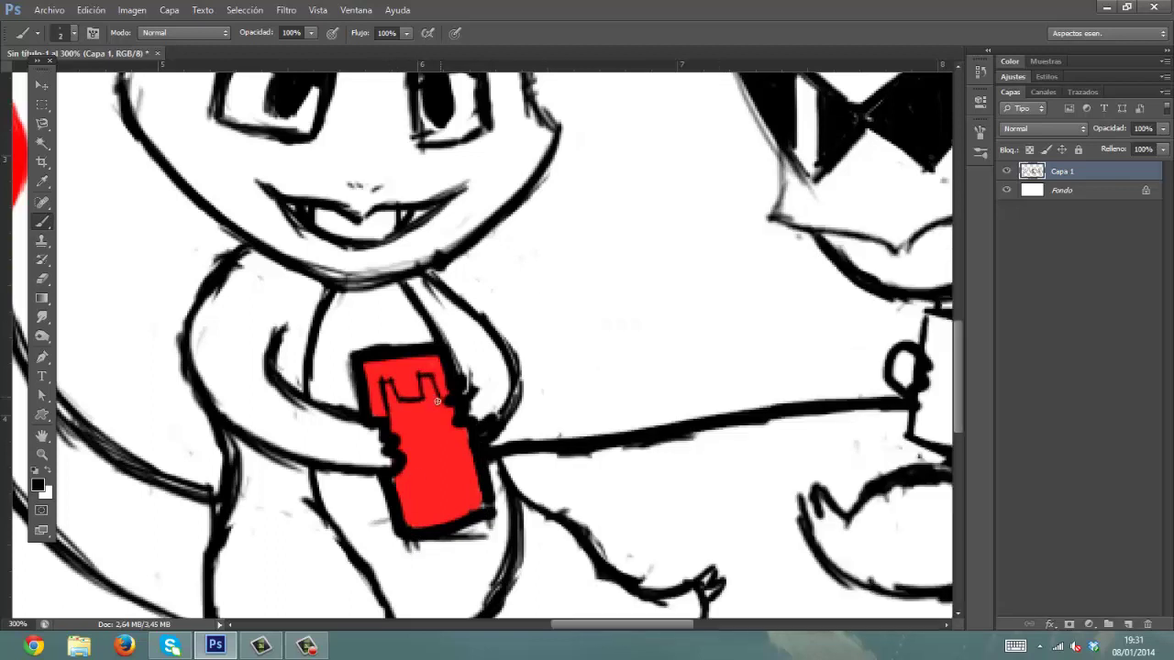
pyautogui.moveTo(410, 492)
pyautogui.mouseDown()
pyautogui.moveTo(473, 503)
pyautogui.moveTo(466, 487)
pyautogui.mouseUp()
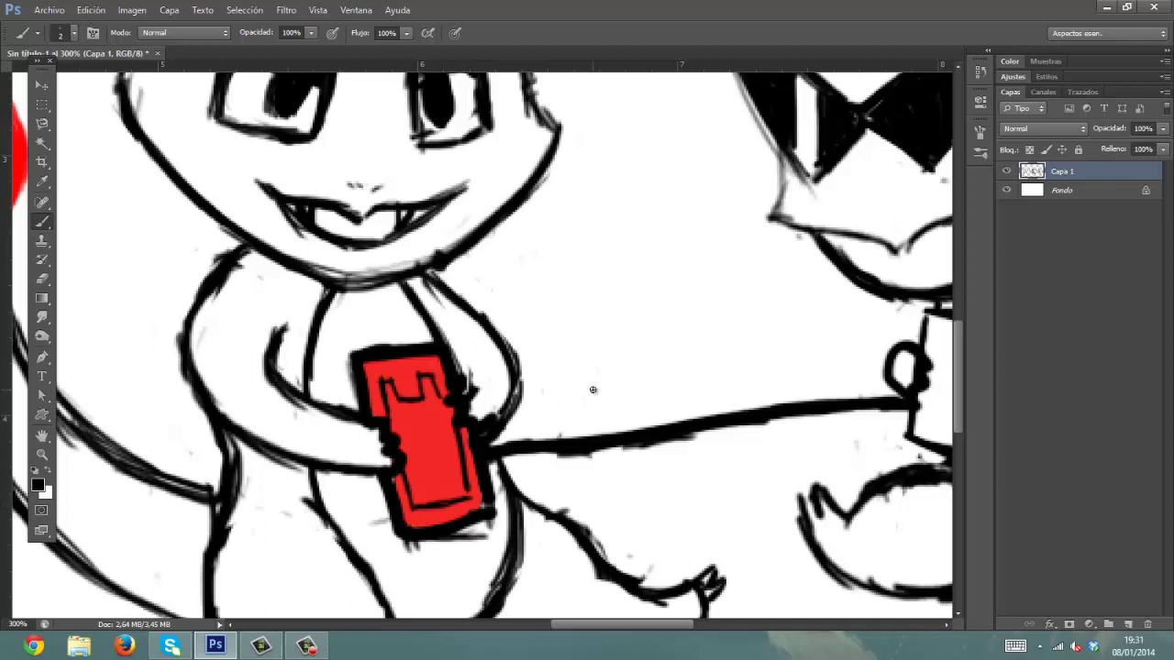
pyautogui.moveTo(441, 404); pyautogui.dragTo(451, 486)
pyautogui.moveTo(461, 394); pyautogui.dragTo(465, 491)
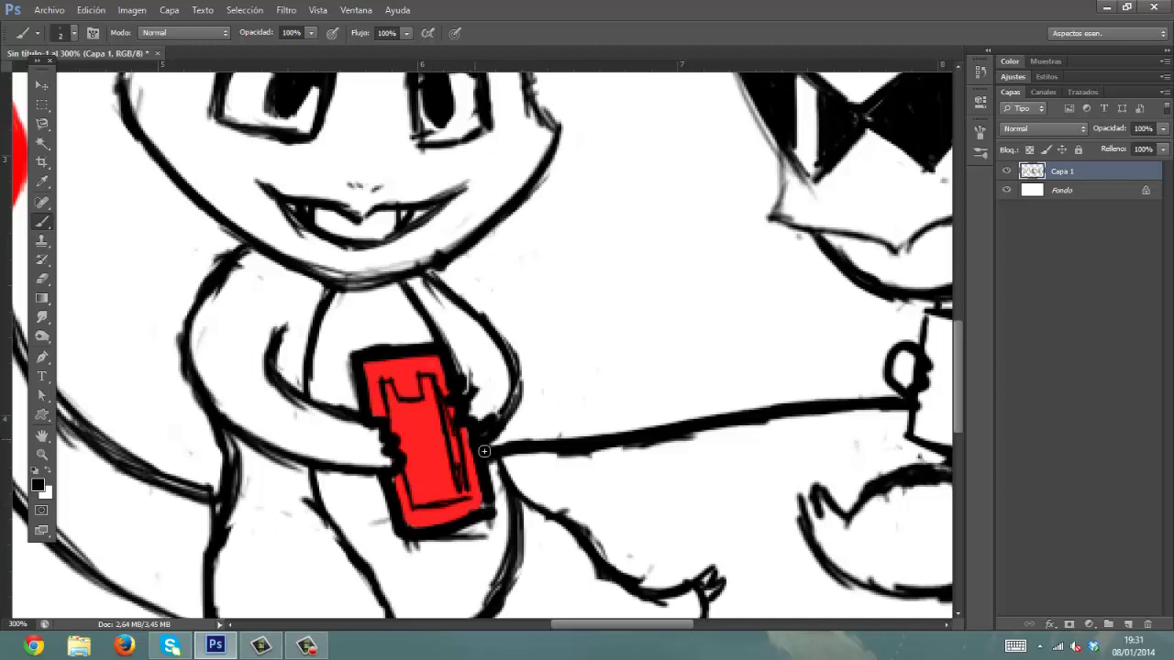
# - Undo the extra side lines on the red object and draw small black rectangular details inside its notched inner outline
pyautogui.hotkey('ctrl', 'alt', 'z')
pyautogui.hotkey('ctrl', 'alt', 'z')
pyautogui.hotkey('ctrl', 'alt', 'z')
pyautogui.hotkey('ctrl', 'alt', 'z')
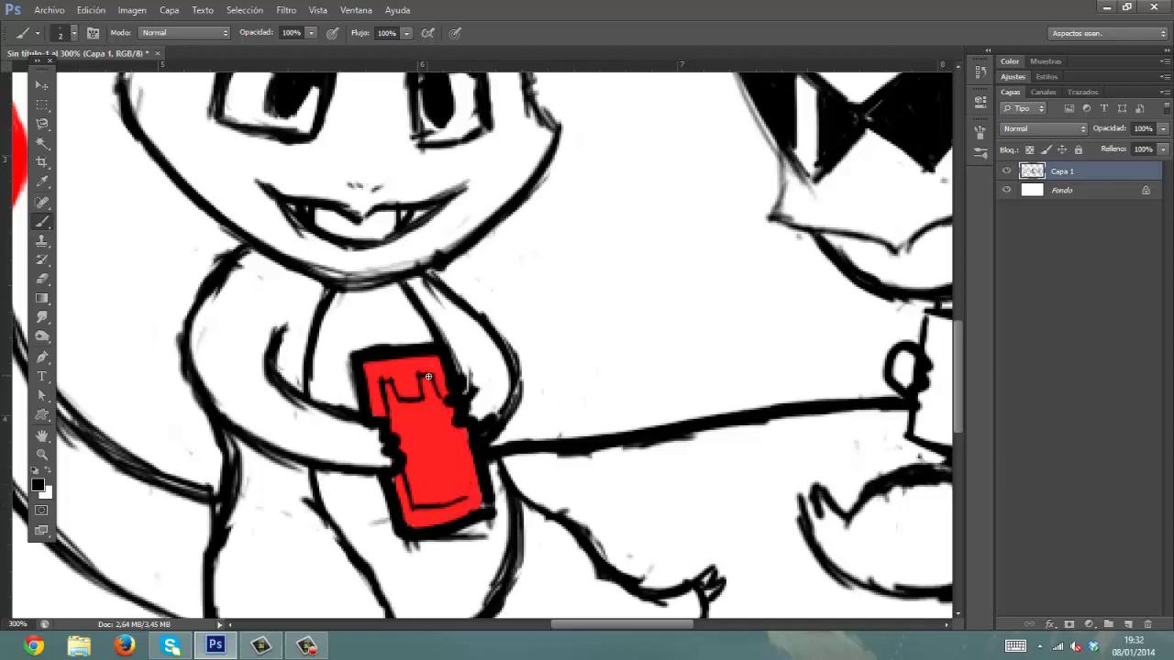
pyautogui.moveTo(429, 376); pyautogui.dragTo(461, 495)
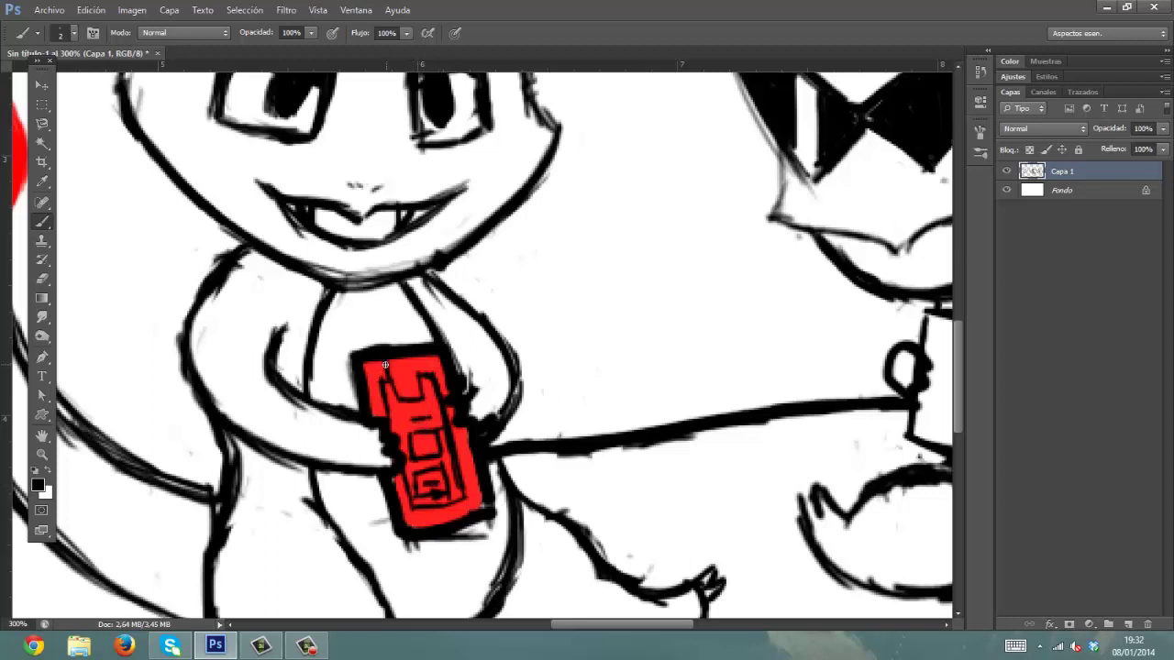
# - Paint over the uneven inner details of the red object in red and redraw the inner line and small rectangles in black
pyautogui.click(39, 485)
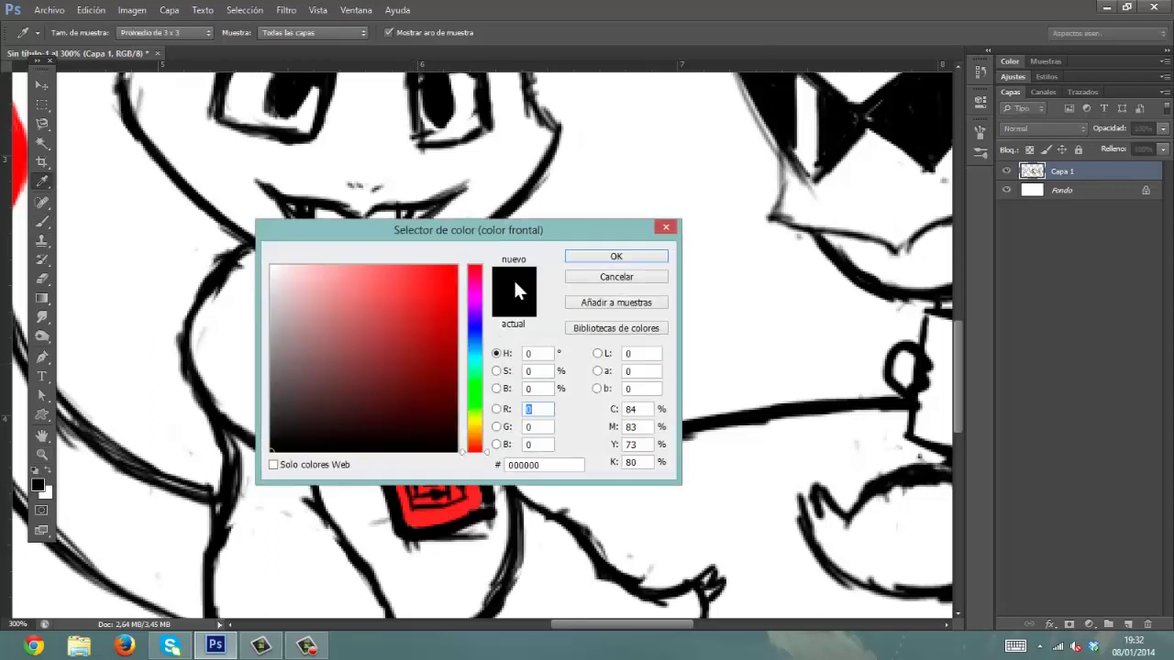
pyautogui.click(581, 258)
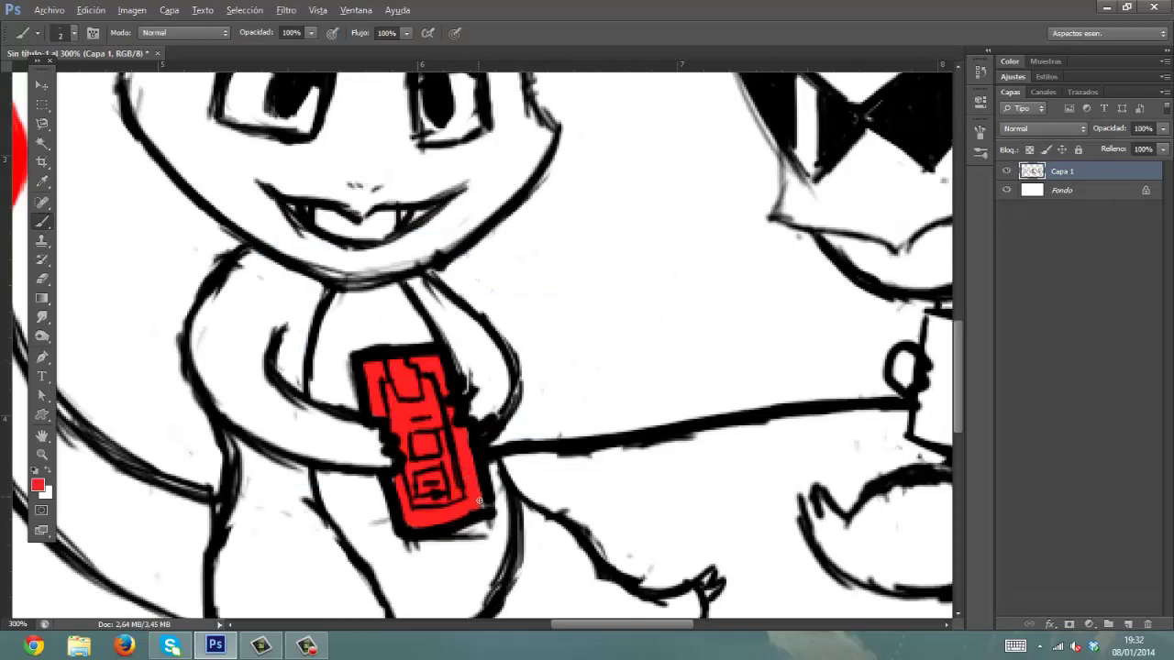
pyautogui.moveTo(479, 501); pyautogui.dragTo(473, 510)
pyautogui.moveTo(663, 340); pyautogui.dragTo(504, 313)
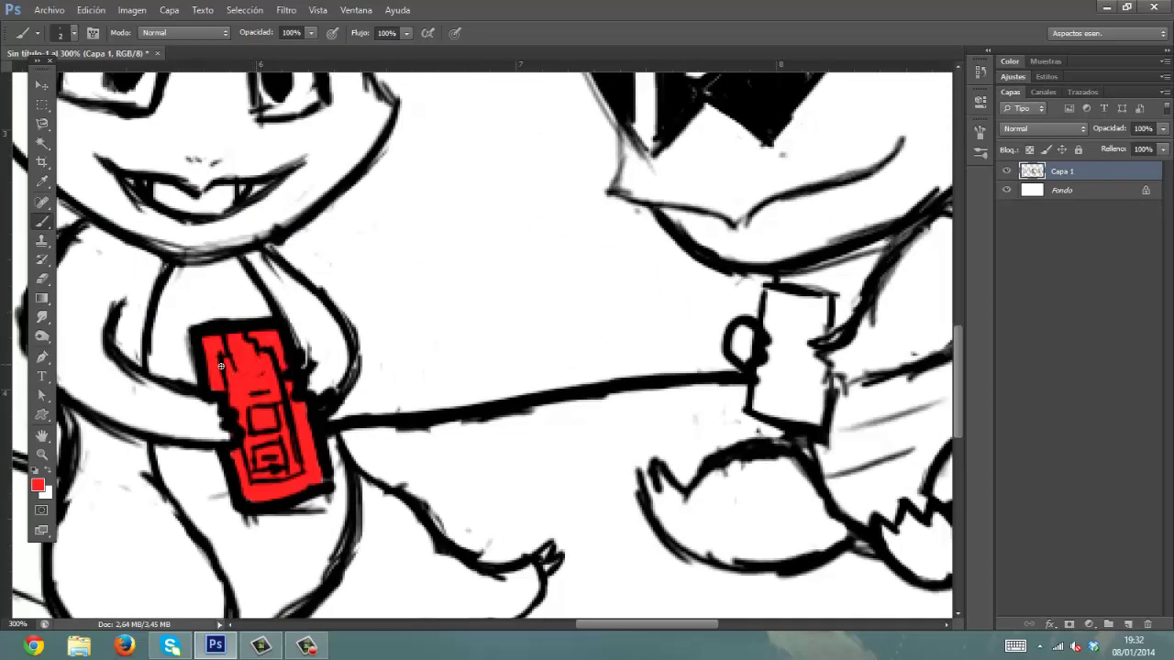
pyautogui.moveTo(272, 363); pyautogui.dragTo(295, 446)
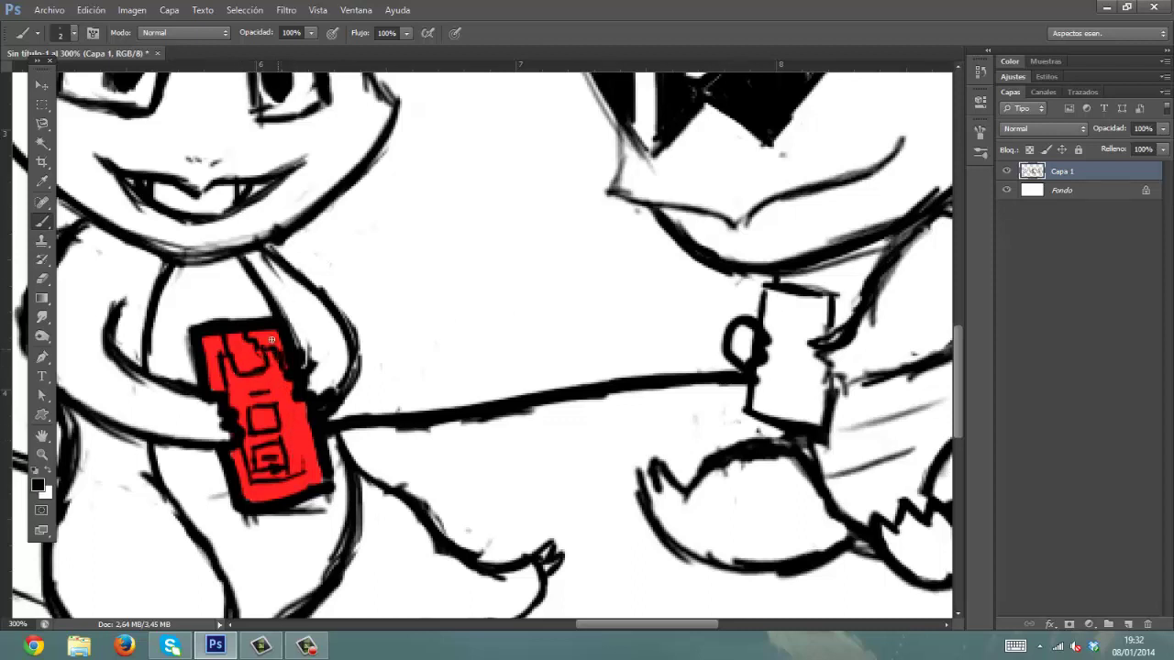
pyautogui.moveTo(272, 340)
pyautogui.mouseDown()
pyautogui.moveTo(301, 468)
pyautogui.moveTo(268, 463)
pyautogui.moveTo(292, 385)
pyautogui.moveTo(300, 477)
pyautogui.mouseUp()
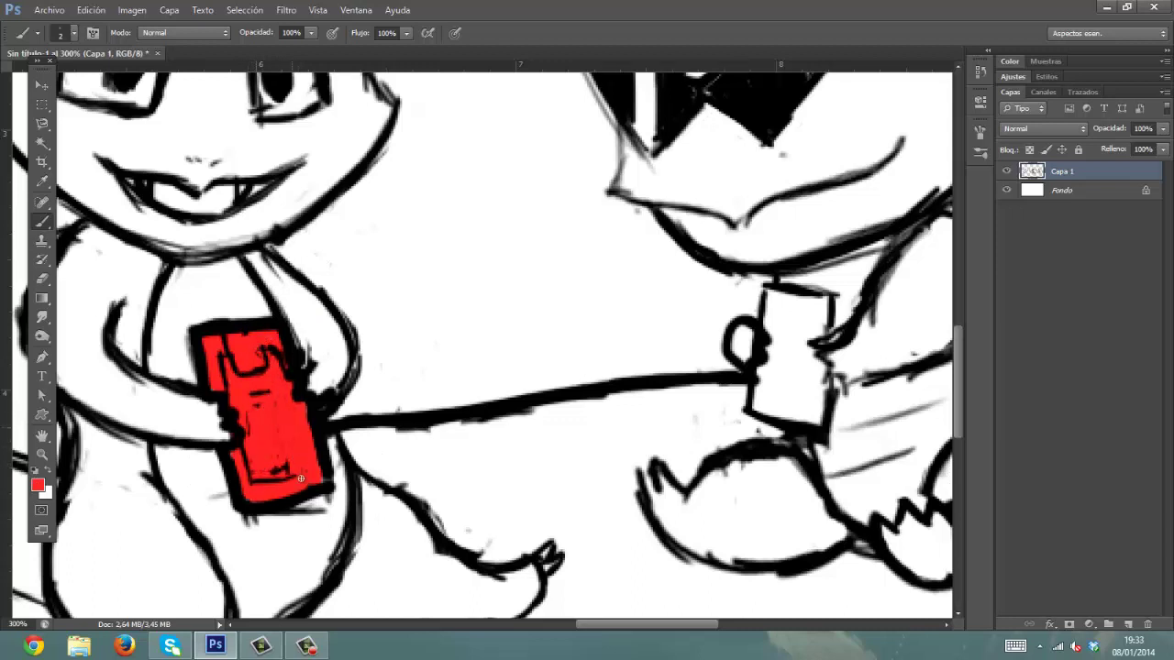
pyautogui.moveTo(277, 349); pyautogui.dragTo(303, 477)
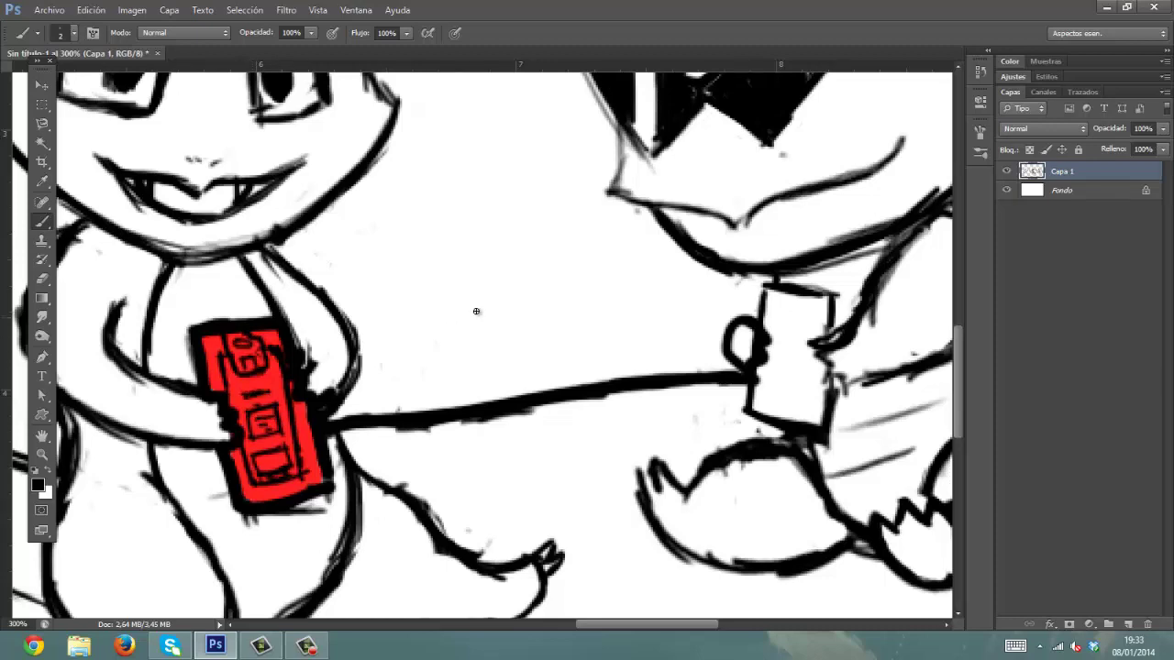
# - Shorten the red object by painting out its lower end in white, and redraw its lowest inner rectangle
pyautogui.moveTo(476, 311)
pyautogui.mouseDown()
pyautogui.moveTo(395, 249)
pyautogui.moveTo(413, 266)
pyautogui.mouseUp()
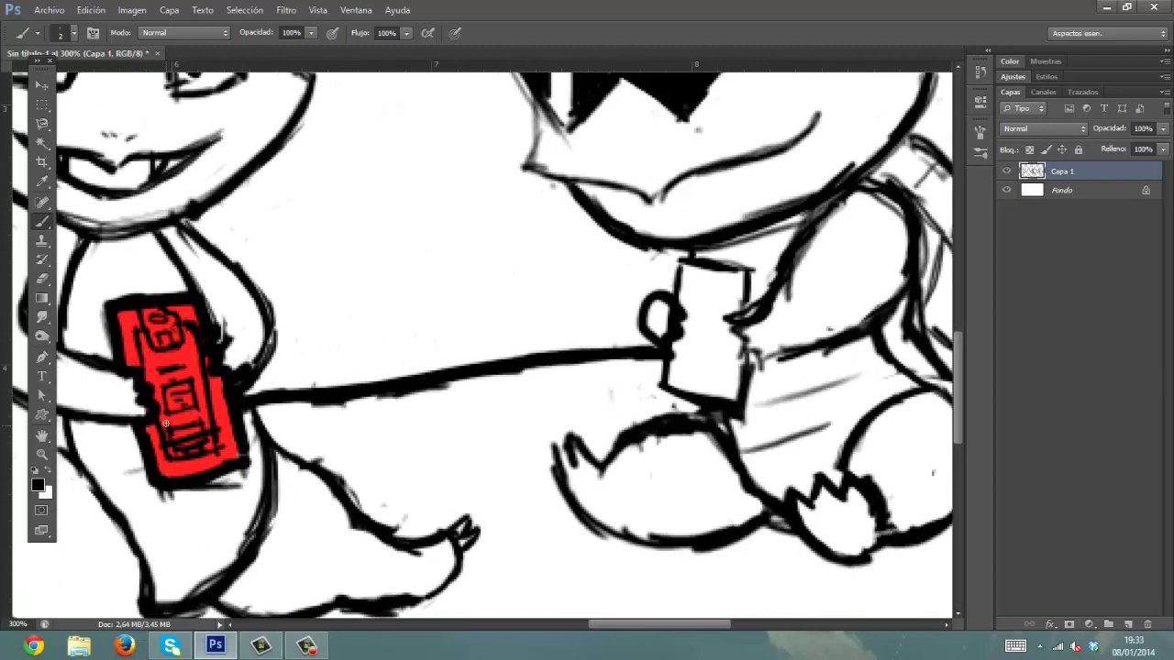
pyautogui.moveTo(154, 473)
pyautogui.mouseDown()
pyautogui.moveTo(229, 442)
pyautogui.moveTo(195, 445)
pyautogui.moveTo(169, 481)
pyautogui.moveTo(220, 482)
pyautogui.moveTo(191, 470)
pyautogui.mouseUp()
pyautogui.keyDown('alt'); pyautogui.click(215, 447); pyautogui.keyUp('alt')
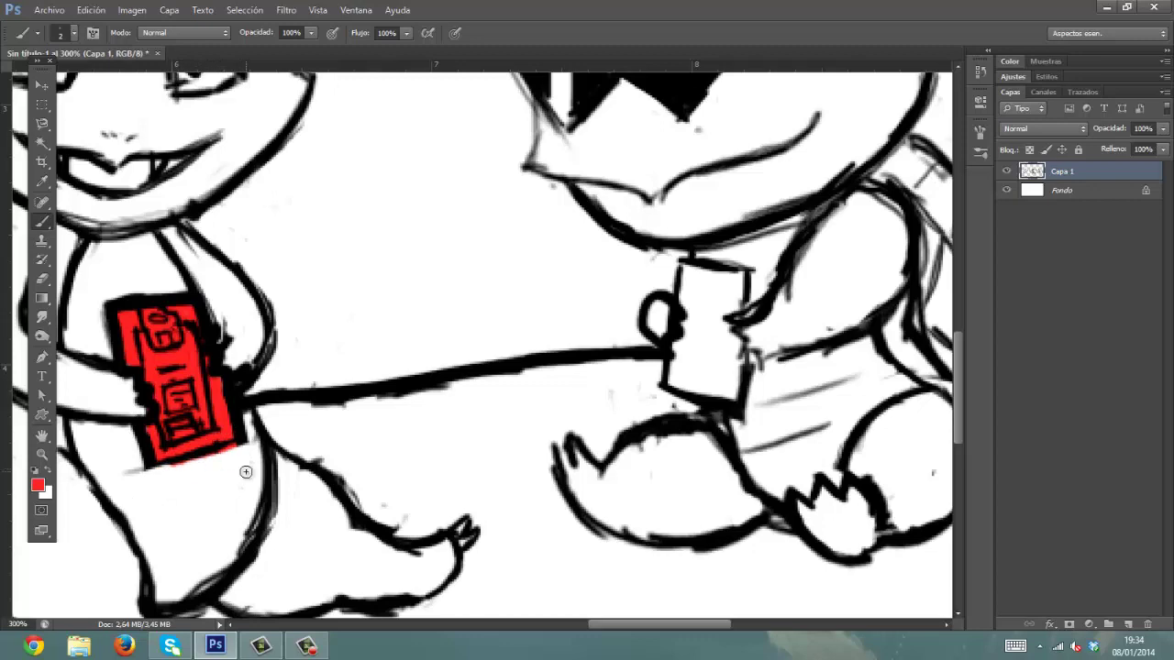
# - Re-ink the lower border of the shortened red object in black with a 5 px brush
pyautogui.rightClick(381, 166)
pyautogui.doubleClick(541, 244)
pyautogui.write('5')
pyautogui.press('Return')
pyautogui.moveTo(157, 468); pyautogui.dragTo(215, 448)
pyautogui.hotkey('ctrl', 'z')
pyautogui.keyDown('alt'); pyautogui.click(236, 418); pyautogui.keyUp('alt')
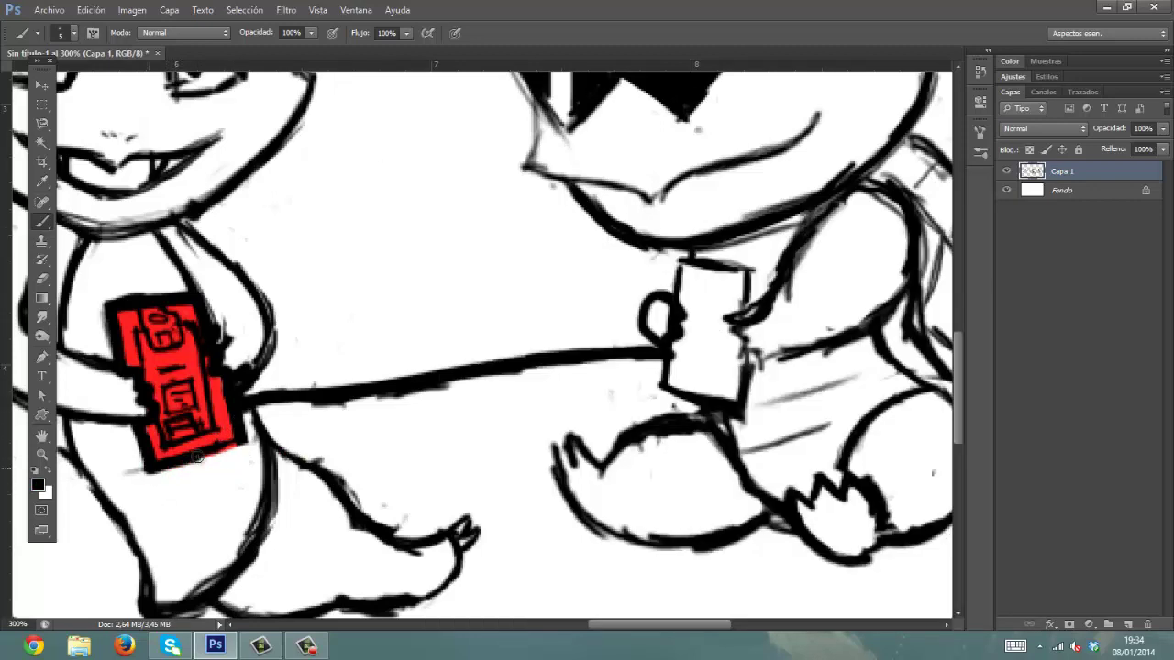
pyautogui.moveTo(146, 471); pyautogui.dragTo(235, 447)
# - Thicken the black outline of the right-hand character's held object and fill the object with bright blue
pyautogui.moveTo(684, 279)
pyautogui.mouseDown()
pyautogui.moveTo(642, 280)
pyautogui.moveTo(710, 266)
pyautogui.moveTo(706, 308)
pyautogui.mouseUp()
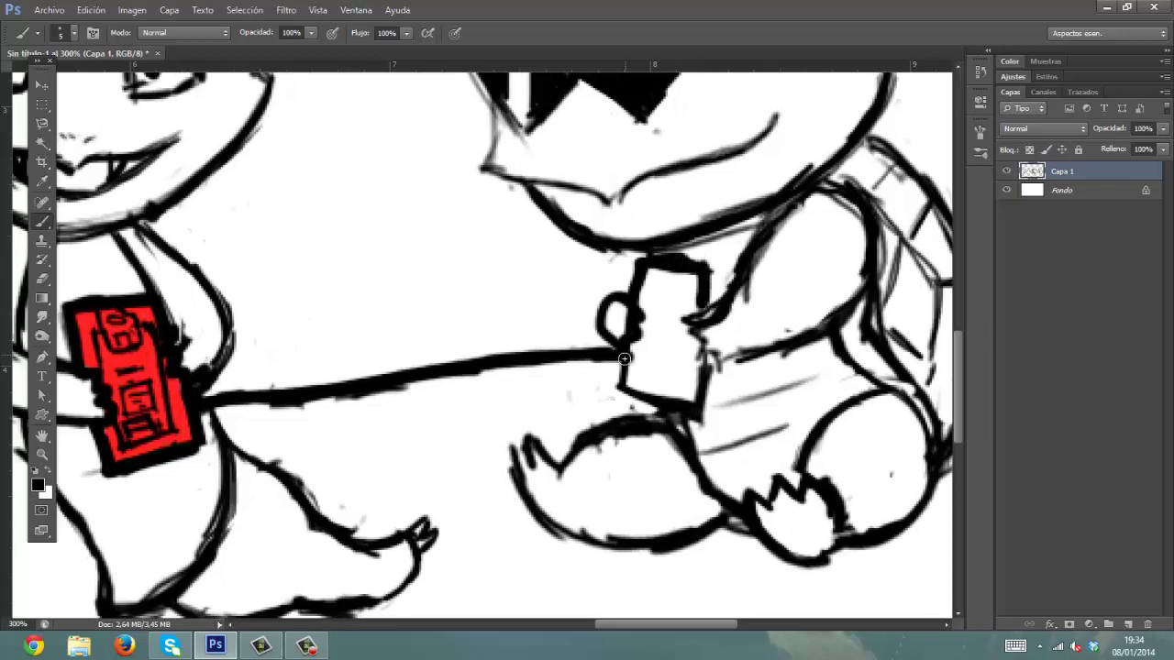
pyautogui.click(38, 484)
pyautogui.click(478, 338)
pyautogui.click(434, 285)
pyautogui.click(587, 258)
pyautogui.moveTo(647, 282)
pyautogui.mouseDown()
pyautogui.moveTo(686, 291)
pyautogui.moveTo(680, 303)
pyautogui.mouseUp()
pyautogui.moveTo(637, 347)
pyautogui.mouseDown()
pyautogui.moveTo(642, 374)
pyautogui.moveTo(686, 386)
pyautogui.moveTo(693, 345)
pyautogui.moveTo(675, 321)
pyautogui.moveTo(649, 361)
pyautogui.moveTo(645, 309)
pyautogui.moveTo(697, 349)
pyautogui.mouseUp()
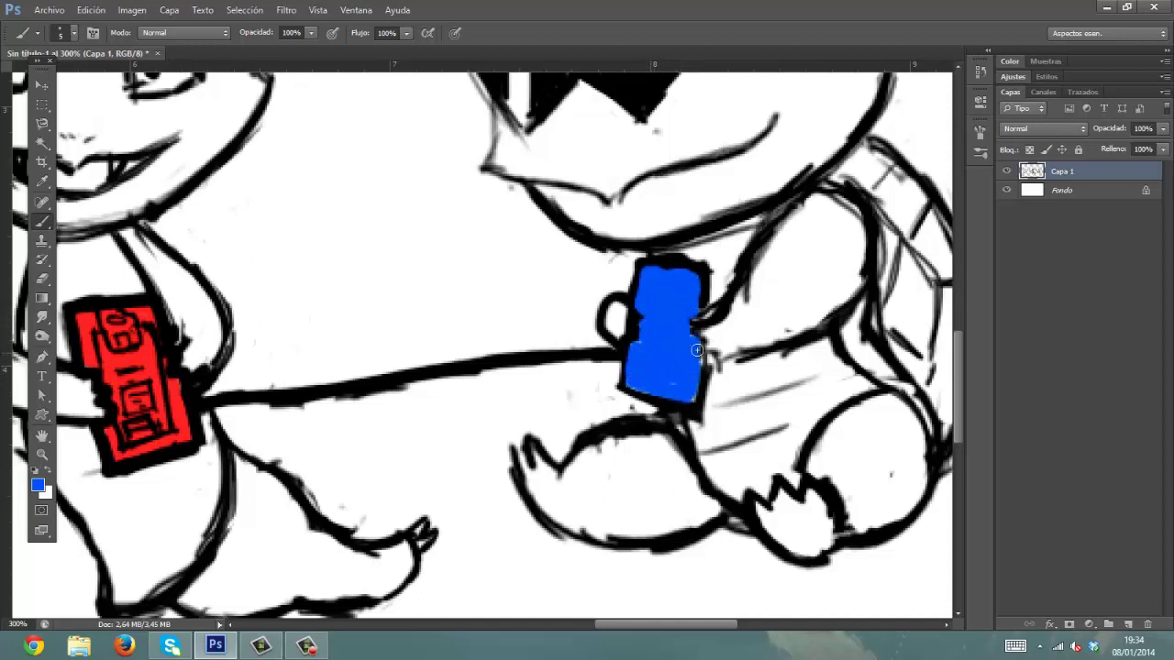
# - Draw a notched inner outline and small rectangular details in black on the blue object with a 2 px brush
pyautogui.rightClick(657, 312)
pyautogui.press('d')
pyautogui.moveTo(651, 281)
pyautogui.mouseDown()
pyautogui.moveTo(640, 380)
pyautogui.moveTo(673, 390)
pyautogui.moveTo(697, 303)
pyautogui.mouseUp()
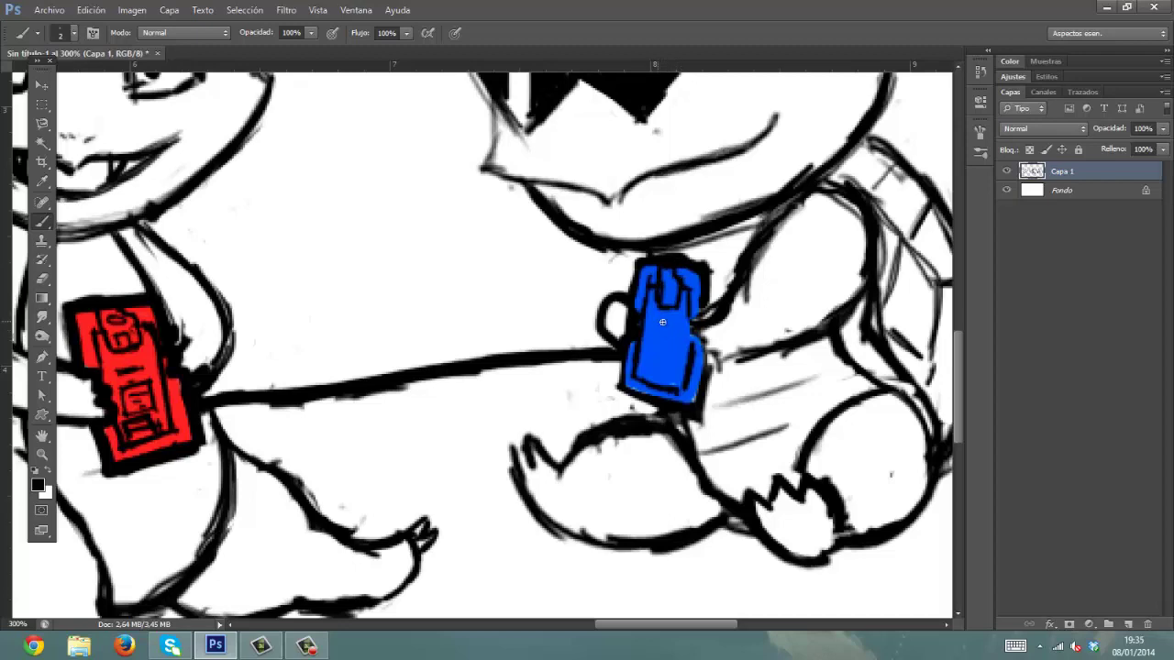
pyautogui.moveTo(662, 322)
pyautogui.mouseDown()
pyautogui.moveTo(650, 350)
pyautogui.moveTo(664, 343)
pyautogui.moveTo(658, 380)
pyautogui.mouseUp()
# - Fill the left-hand character's held object with bright green between the two dark green vine tips
pyautogui.hotkey('ctrl', '-')
pyautogui.hotkey('ctrl', '-')
pyautogui.hotkey('ctrl', '+')
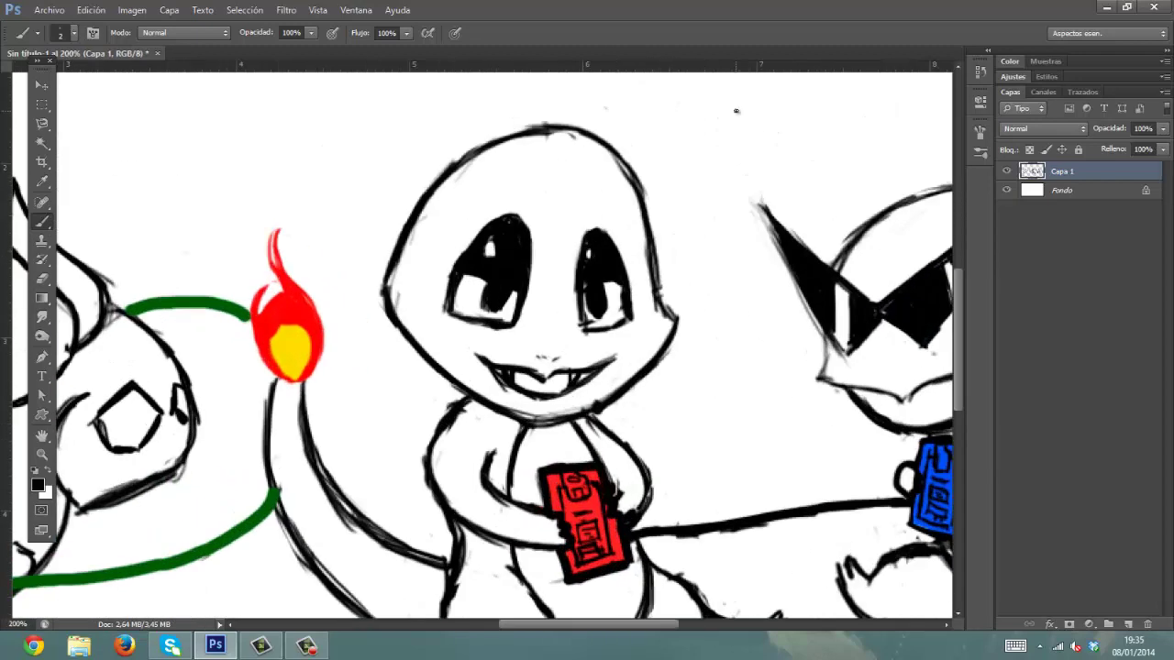
pyautogui.hotkey('ctrl', '+')
pyautogui.moveTo(620, 427); pyautogui.dragTo(392, 226)
pyautogui.moveTo(82, 312); pyautogui.dragTo(464, 281)
pyautogui.moveTo(83, 403)
pyautogui.mouseDown()
pyautogui.moveTo(443, 299)
pyautogui.moveTo(455, 304)
pyautogui.moveTo(449, 327)
pyautogui.mouseUp()
pyautogui.click(38, 485)
pyautogui.click(475, 388)
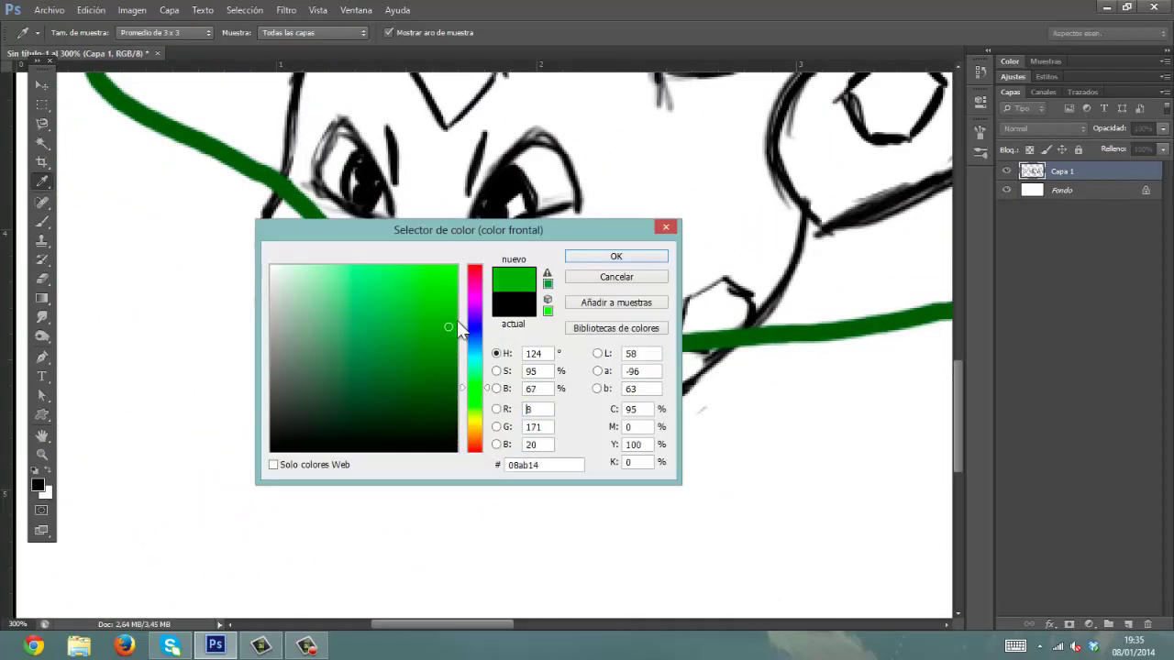
pyautogui.click(420, 317)
pyautogui.press('Return')
pyautogui.moveTo(424, 433)
pyautogui.mouseDown()
pyautogui.moveTo(449, 445)
pyautogui.moveTo(472, 462)
pyautogui.moveTo(476, 436)
pyautogui.moveTo(480, 467)
pyautogui.moveTo(454, 441)
pyautogui.moveTo(449, 412)
pyautogui.moveTo(427, 428)
pyautogui.moveTo(459, 462)
pyautogui.moveTo(468, 412)
pyautogui.mouseUp()
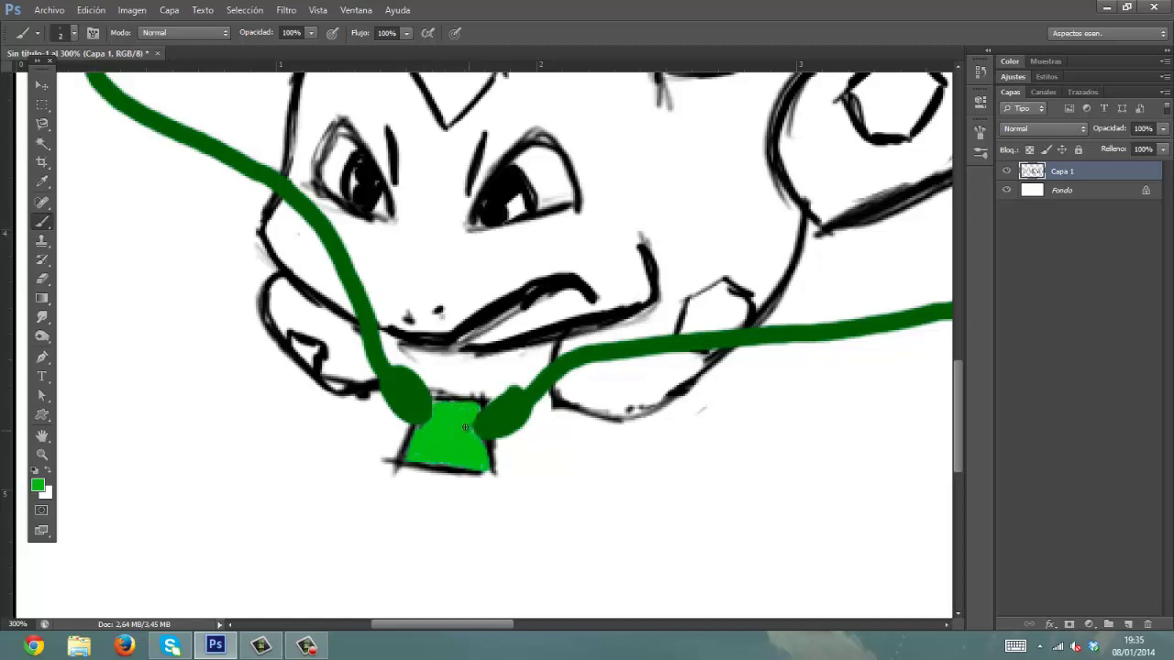
# - Draw a small framed screen and button marks in black on the left-hand character's green object
pyautogui.press('d')
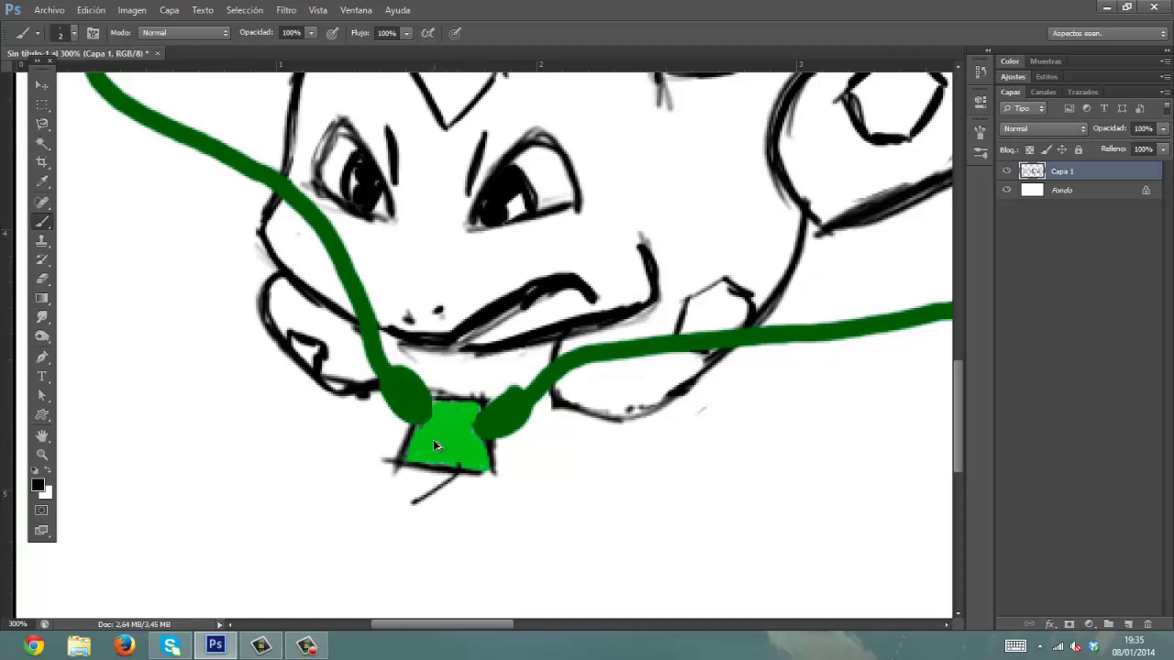
pyautogui.moveTo(424, 430)
pyautogui.mouseDown()
pyautogui.moveTo(471, 454)
pyautogui.moveTo(477, 431)
pyautogui.moveTo(424, 427)
pyautogui.moveTo(450, 441)
pyautogui.mouseUp()
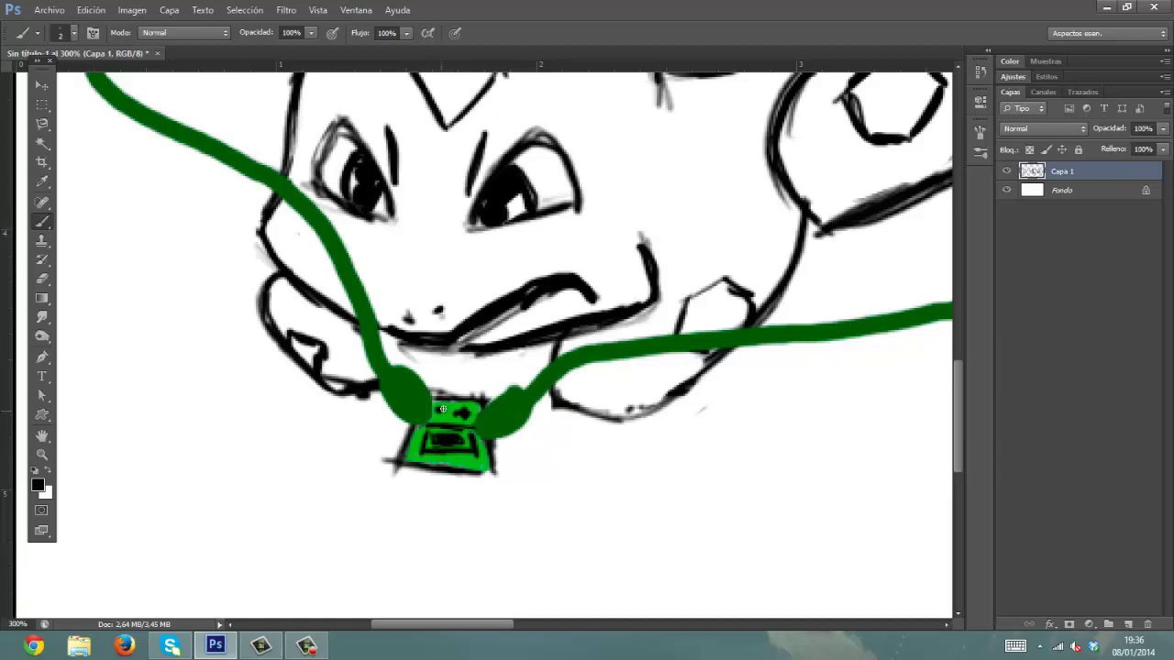
pyautogui.hotkey('ctrl', '-')
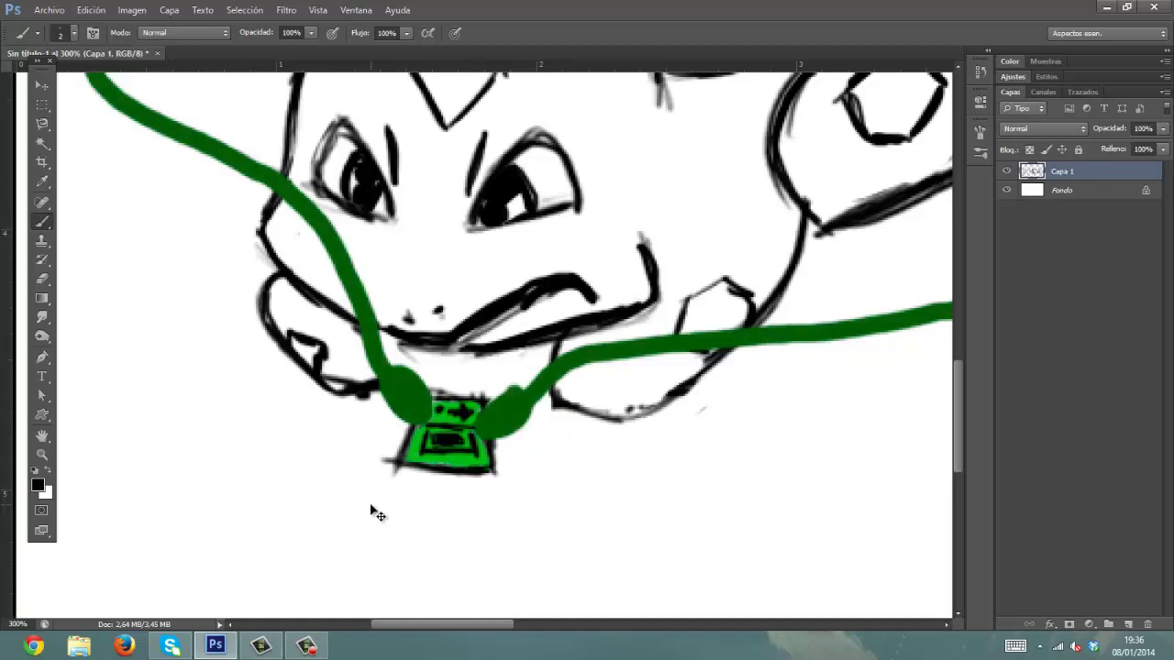
pyautogui.hotkey('ctrl', '0')
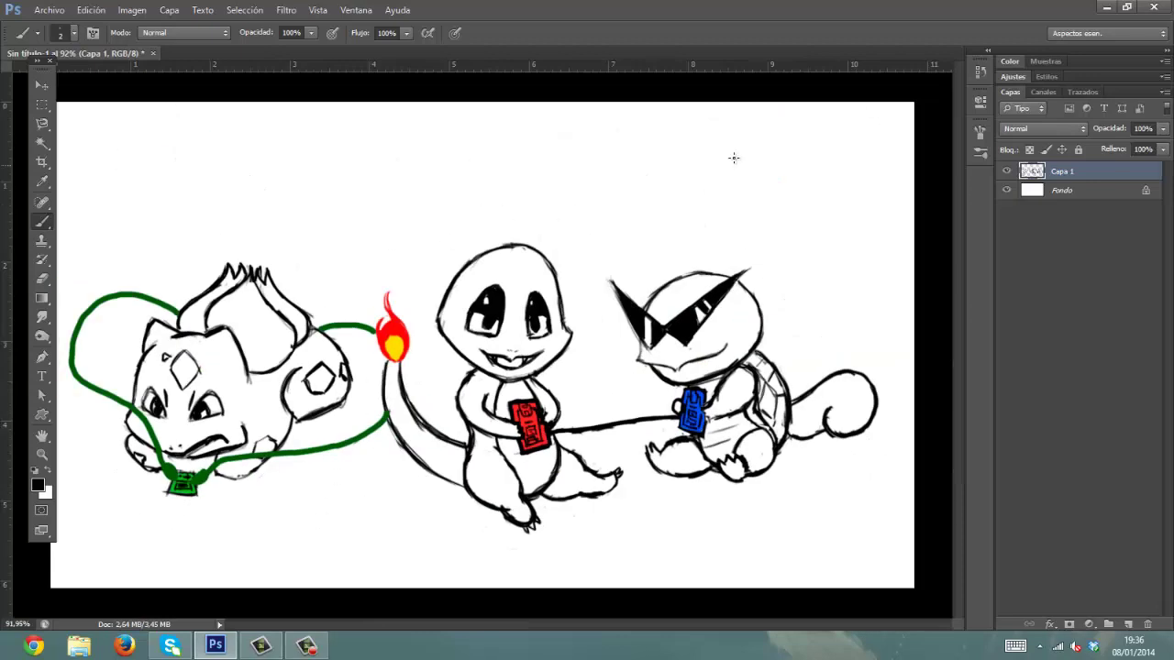
# - Set the brush size to 5 px and remove the middle character's outstretched leg beneath the cable
pyautogui.rightClick(717, 256)
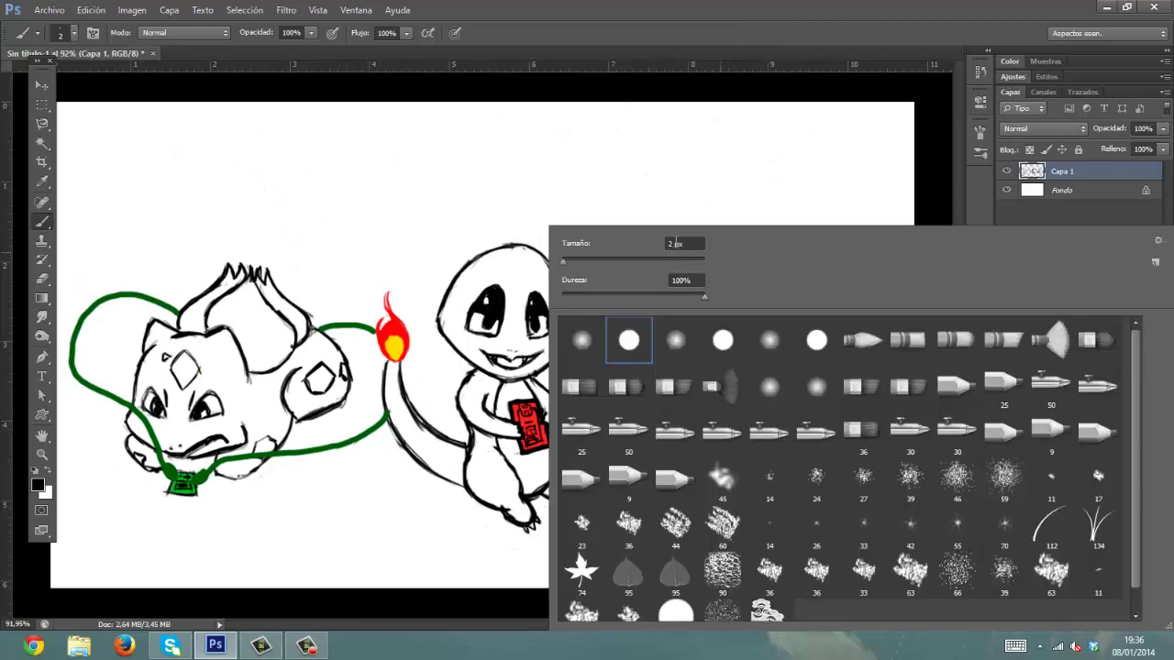
pyautogui.write('5')
pyautogui.press('Return')
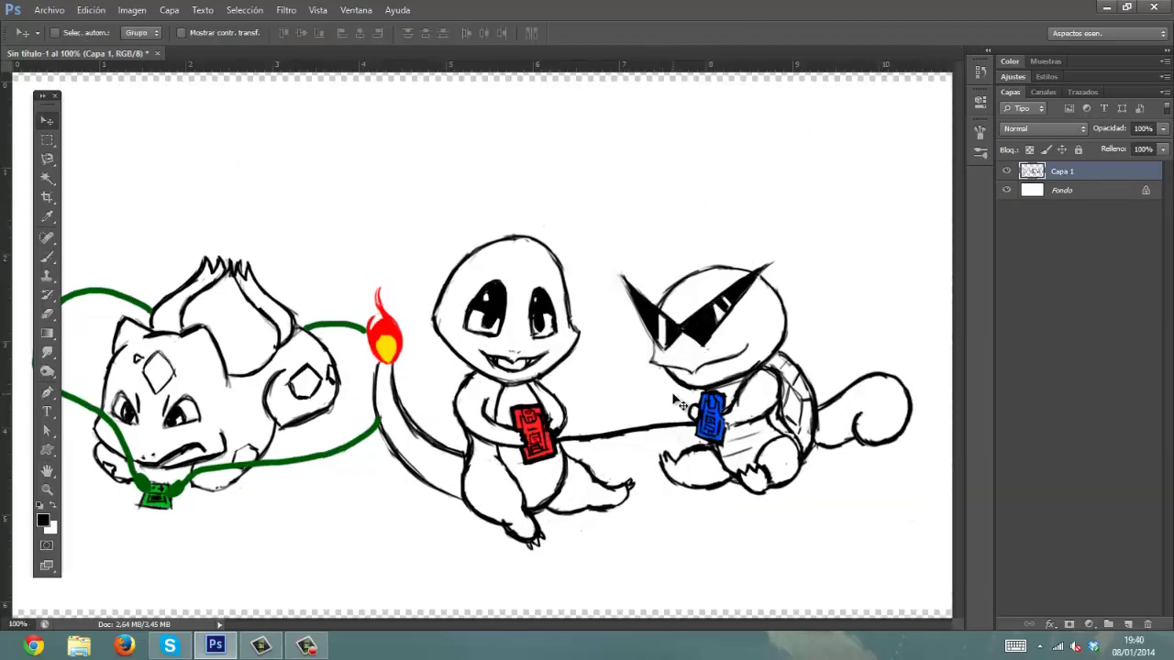
pyautogui.hotkey('ctrl', '+')
pyautogui.hotkey('ctrl', '+')
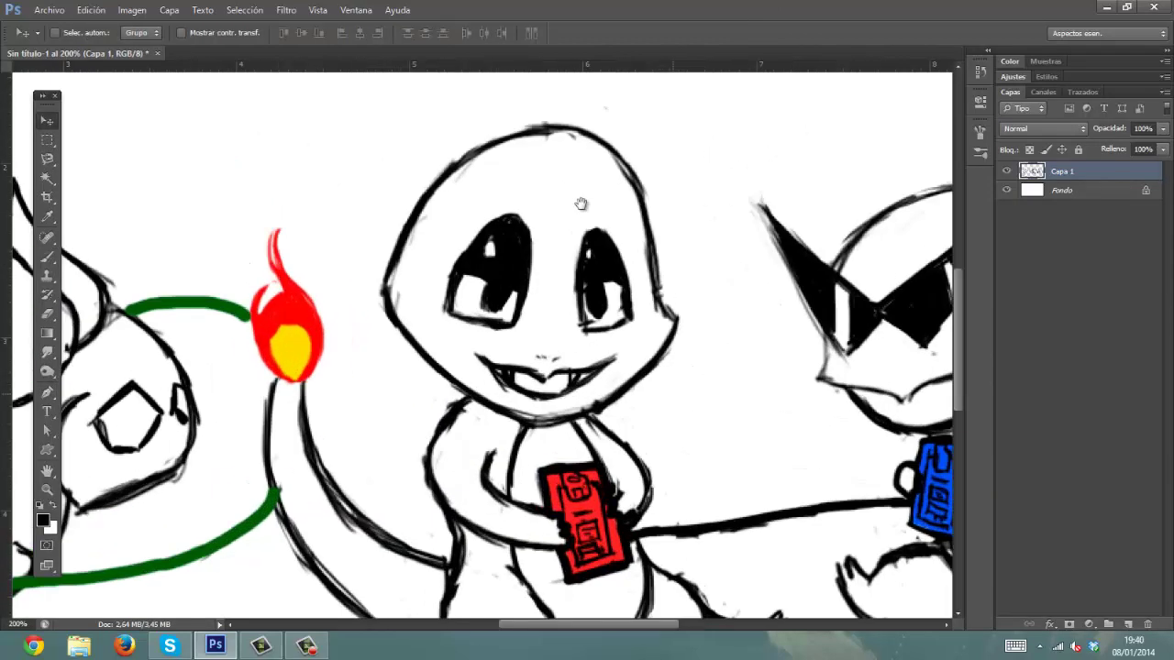
pyautogui.moveTo(568, 519); pyautogui.dragTo(473, 281)
pyautogui.moveTo(572, 373)
pyautogui.mouseDown()
pyautogui.moveTo(607, 377)
pyautogui.moveTo(557, 463)
pyautogui.moveTo(528, 471)
pyautogui.moveTo(543, 488)
pyautogui.moveTo(567, 470)
pyautogui.moveTo(576, 481)
pyautogui.moveTo(555, 499)
pyautogui.moveTo(578, 493)
pyautogui.moveTo(634, 377)
pyautogui.moveTo(617, 443)
pyautogui.moveTo(624, 483)
pyautogui.moveTo(646, 399)
pyautogui.moveTo(631, 447)
pyautogui.moveTo(645, 460)
pyautogui.moveTo(674, 455)
pyautogui.mouseUp()
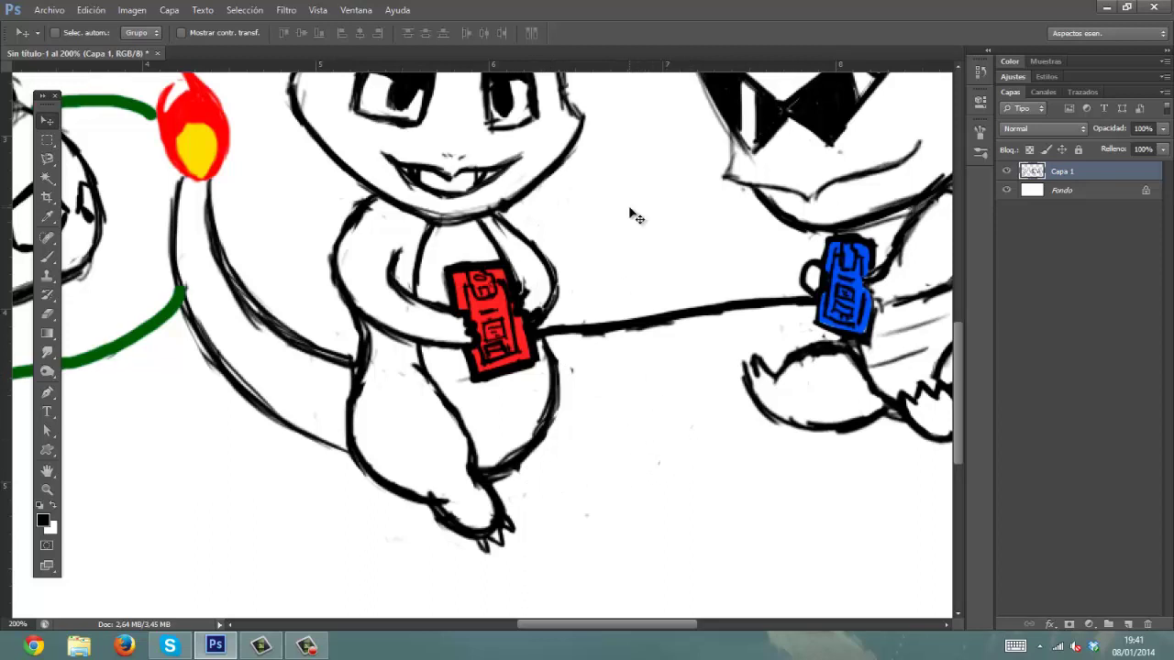
# - Ink a new outstretched leg with an upturned foot in black for the middle character
pyautogui.click(48, 257)
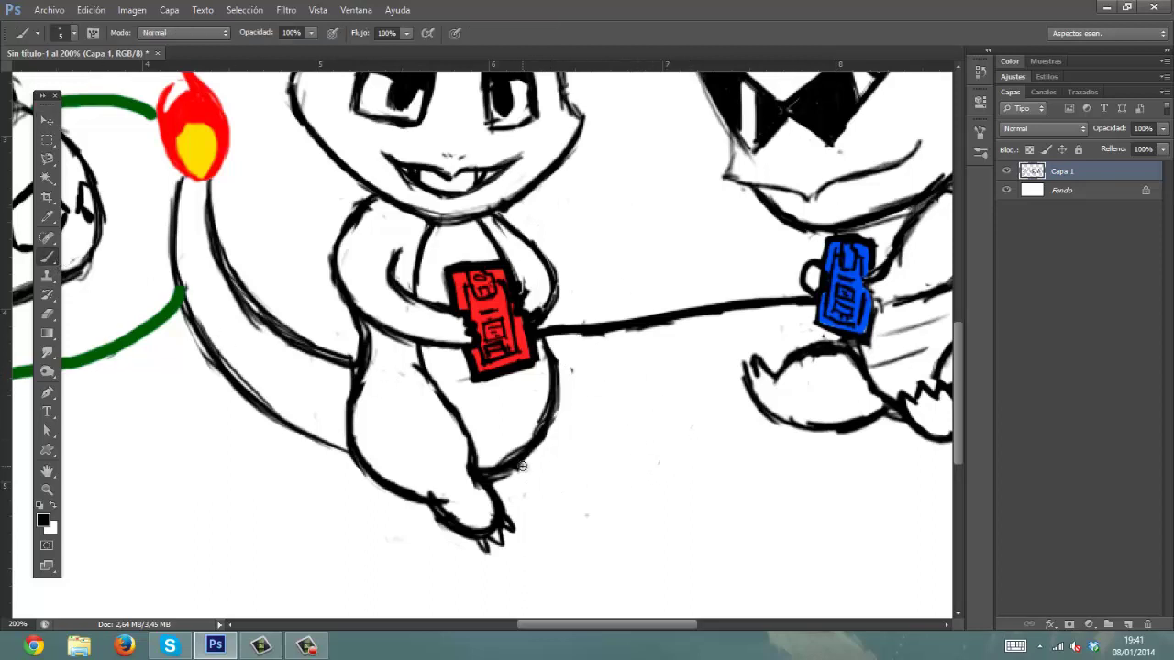
pyautogui.moveTo(512, 473); pyautogui.dragTo(589, 456)
pyautogui.moveTo(559, 372)
pyautogui.mouseDown()
pyautogui.moveTo(607, 418)
pyautogui.moveTo(655, 416)
pyautogui.moveTo(671, 431)
pyautogui.moveTo(651, 462)
pyautogui.moveTo(562, 466)
pyautogui.moveTo(618, 466)
pyautogui.mouseUp()
pyautogui.moveTo(664, 412)
pyautogui.mouseDown()
pyautogui.moveTo(674, 396)
pyautogui.moveTo(679, 411)
pyautogui.mouseUp()
pyautogui.moveTo(679, 412)
pyautogui.mouseDown()
pyautogui.moveTo(689, 401)
pyautogui.moveTo(676, 423)
pyautogui.mouseUp()
pyautogui.hotkey('ctrl', 'alt', 'z')
pyautogui.hotkey('ctrl', 'alt', 'z')
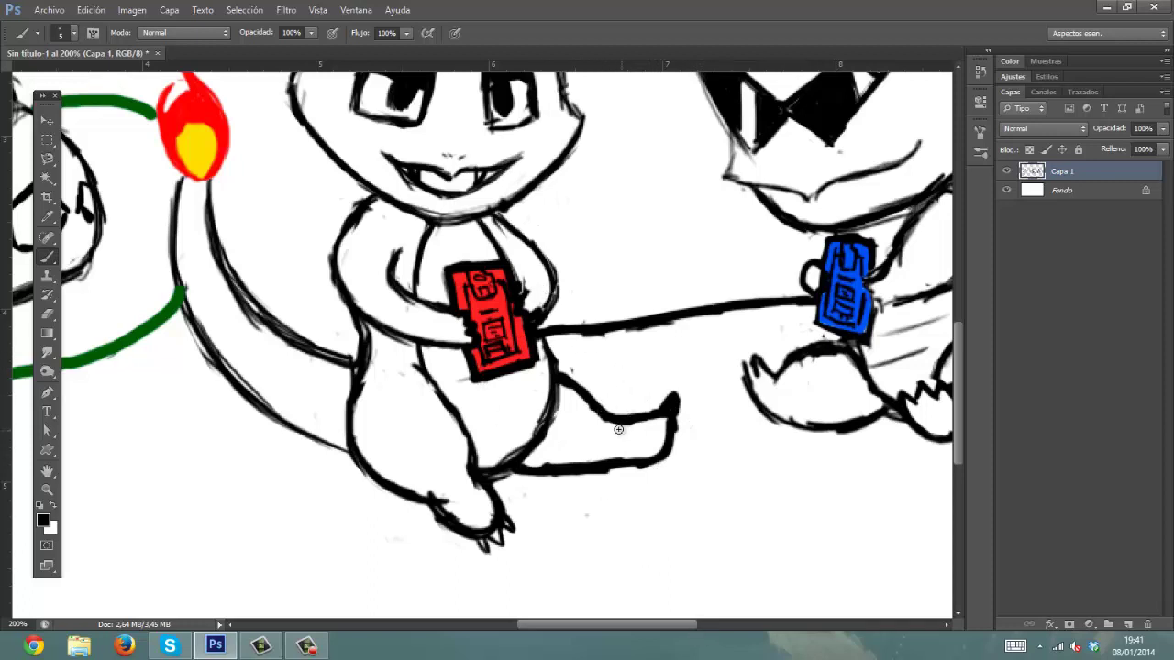
# - Reshape the end of the middle character's outstretched leg into a shorter, tapered foot with a black outline
pyautogui.moveTo(618, 429)
pyautogui.mouseDown()
pyautogui.moveTo(647, 421)
pyautogui.moveTo(650, 432)
pyautogui.moveTo(620, 459)
pyautogui.mouseUp()
pyautogui.moveTo(652, 399)
pyautogui.mouseDown()
pyautogui.moveTo(666, 430)
pyautogui.moveTo(678, 408)
pyautogui.moveTo(655, 464)
pyautogui.moveTo(666, 454)
pyautogui.moveTo(589, 481)
pyautogui.moveTo(649, 446)
pyautogui.mouseUp()
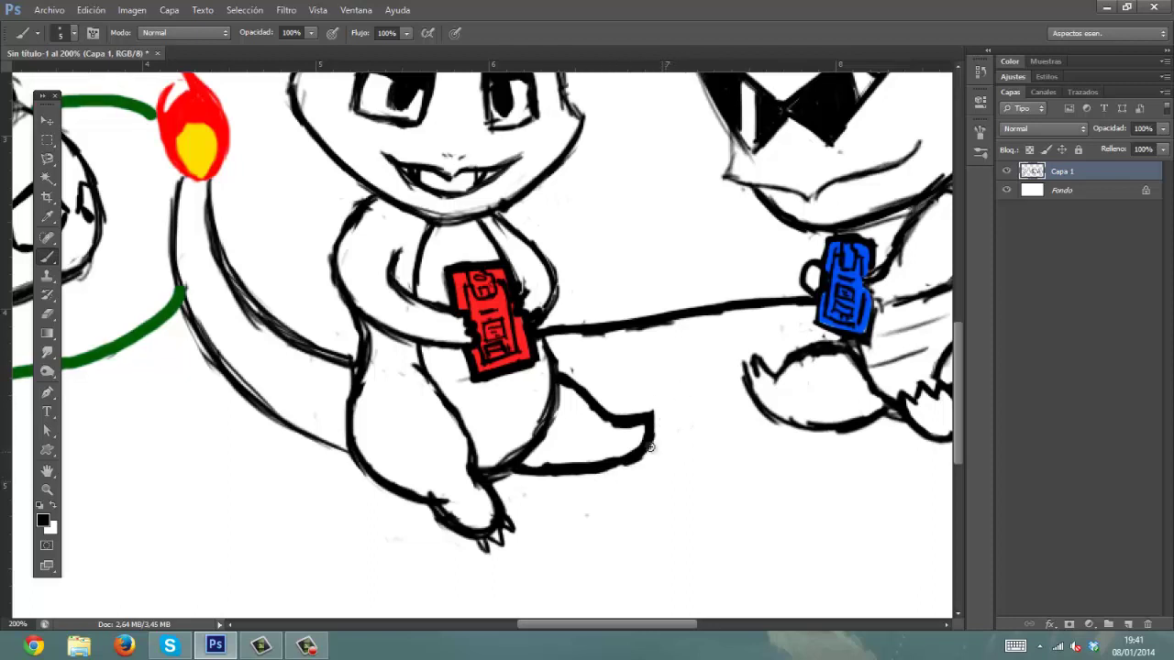
pyautogui.moveTo(544, 465)
pyautogui.mouseDown()
pyautogui.moveTo(481, 464)
pyautogui.moveTo(541, 468)
pyautogui.moveTo(584, 393)
pyautogui.moveTo(585, 424)
pyautogui.mouseUp()
pyautogui.hotkey('ctrl', 'z')
pyautogui.hotkey('ctrl', '0')
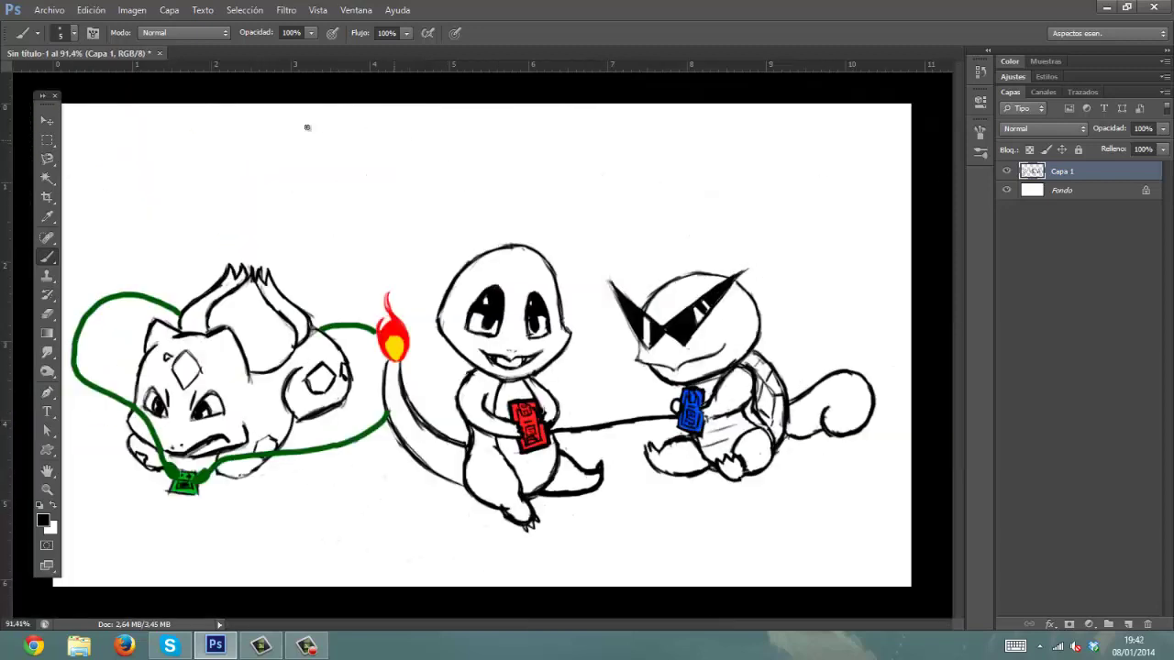
# - Move the toolbox clear of the drawing and nudge the whole drawing slightly right and down on the canvas
pyautogui.moveTo(44, 95)
pyautogui.mouseDown()
pyautogui.moveTo(882, 176)
pyautogui.moveTo(921, 141)
pyautogui.moveTo(936, 148)
pyautogui.mouseUp()
pyautogui.press('v')
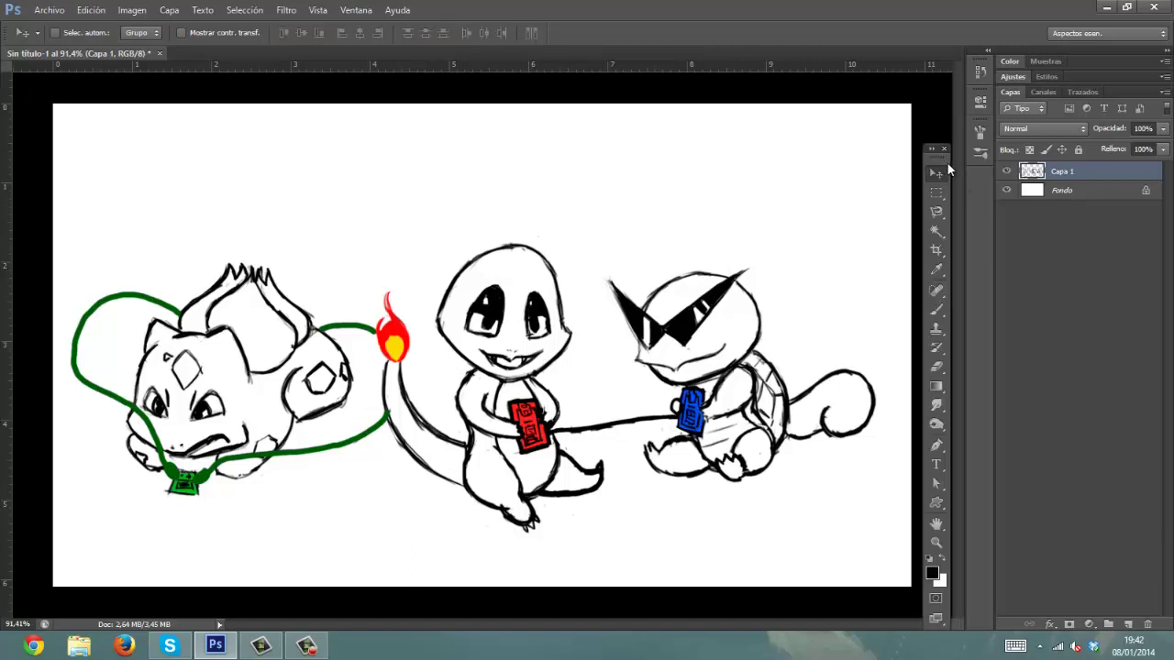
pyautogui.press('Right')
pyautogui.press('Right')
pyautogui.press('Right')
pyautogui.press('Right')
pyautogui.press('Right')
pyautogui.press('Right')
pyautogui.press('Down')
pyautogui.press('Down')
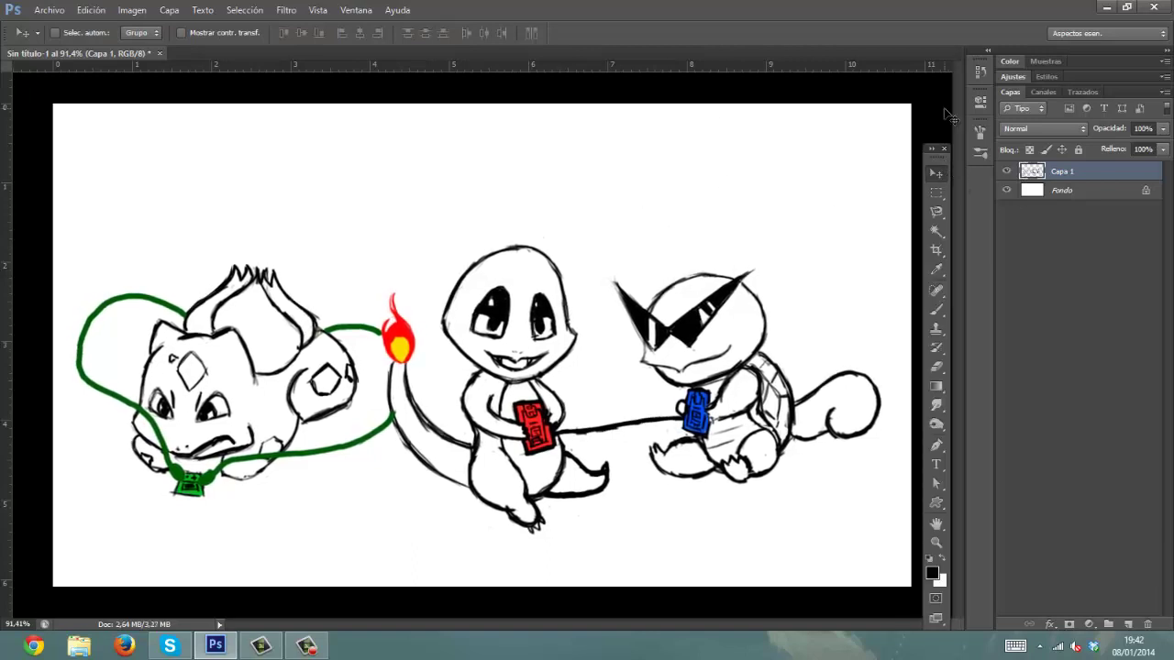
pyautogui.press('Right')
pyautogui.press('Right')
pyautogui.press('Right')
pyautogui.press('Right')
pyautogui.press('Down')
pyautogui.press('Down')
pyautogui.press('Down')
pyautogui.press('Down')
pyautogui.press('Down')
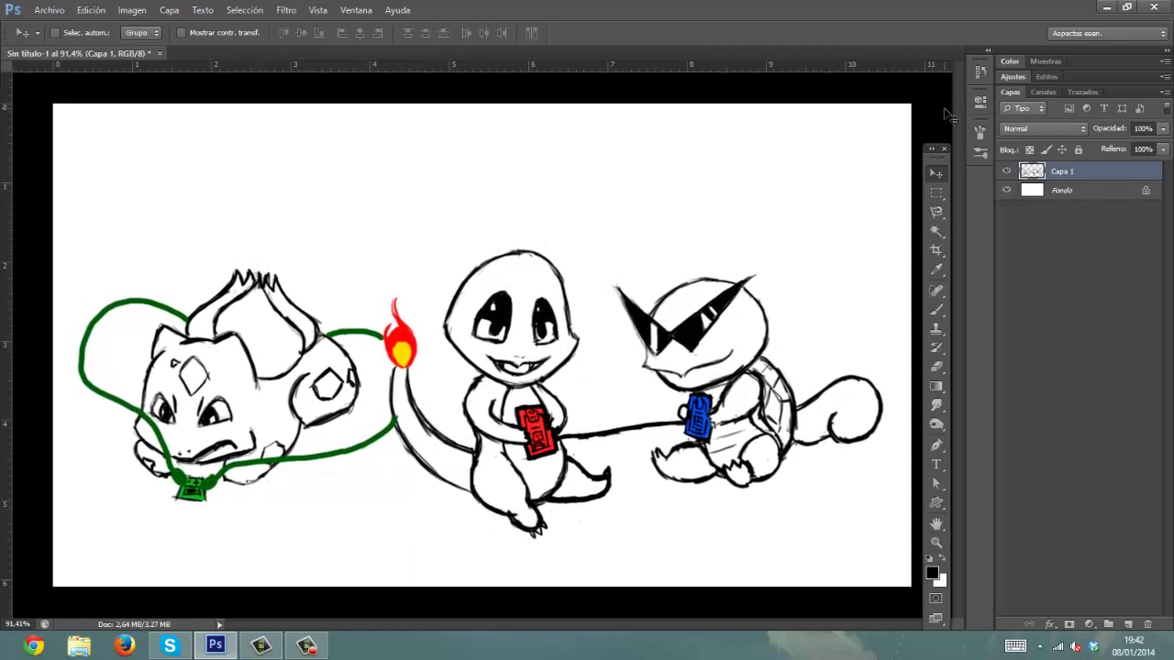
# - Handwrite a black letter K with the brush in the empty area below the right-hand character
pyautogui.click(936, 310)
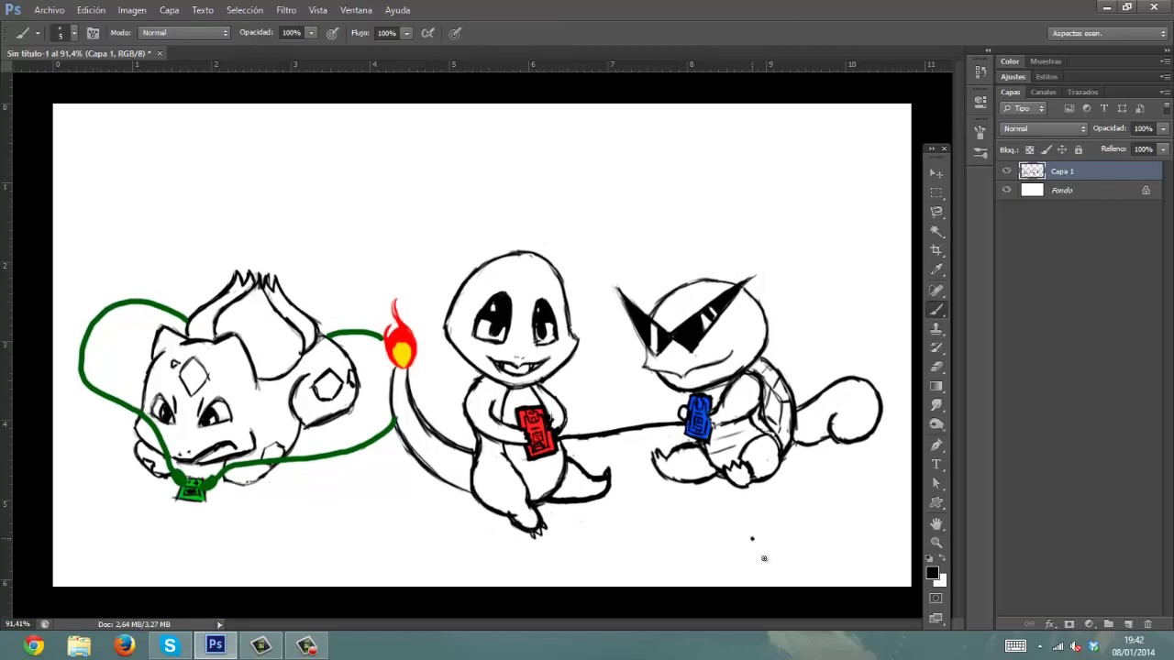
pyautogui.moveTo(764, 559); pyautogui.dragTo(779, 570)
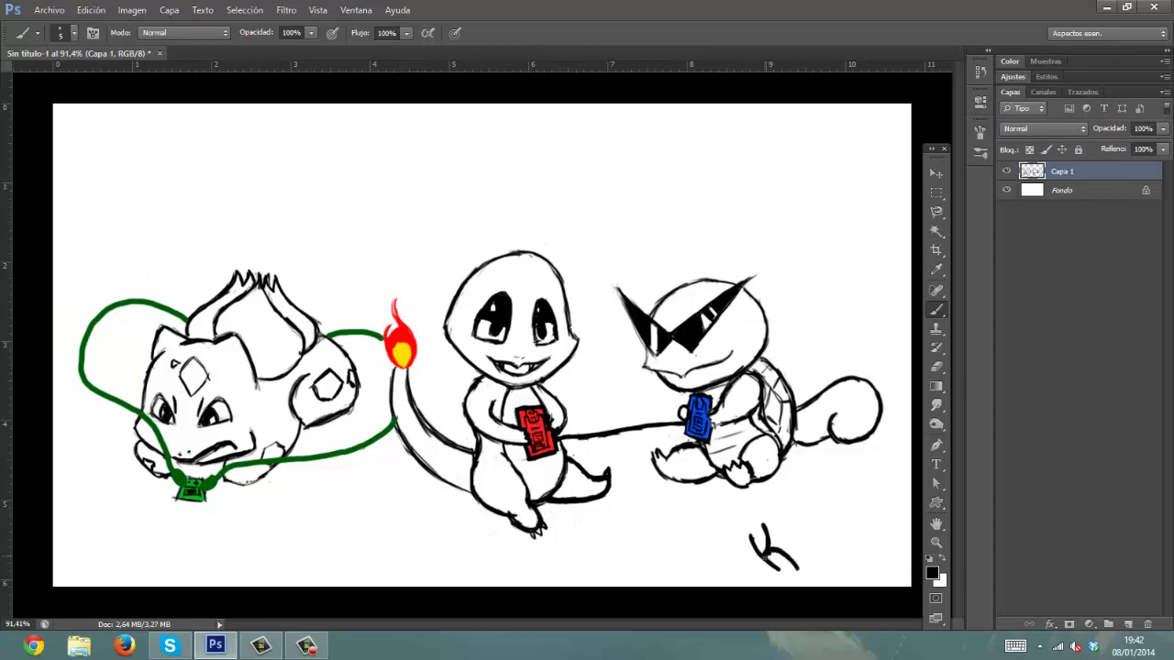